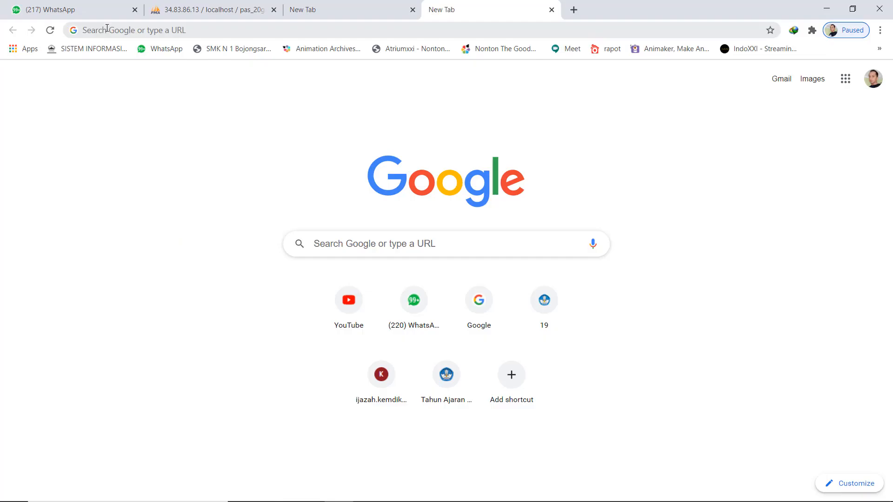
Open the question bank login page at pat.smkn1bojongsari.sch.id/soal/ and enter the operator's username.
{"action": "left_click", "coordinate": [107, 28]}
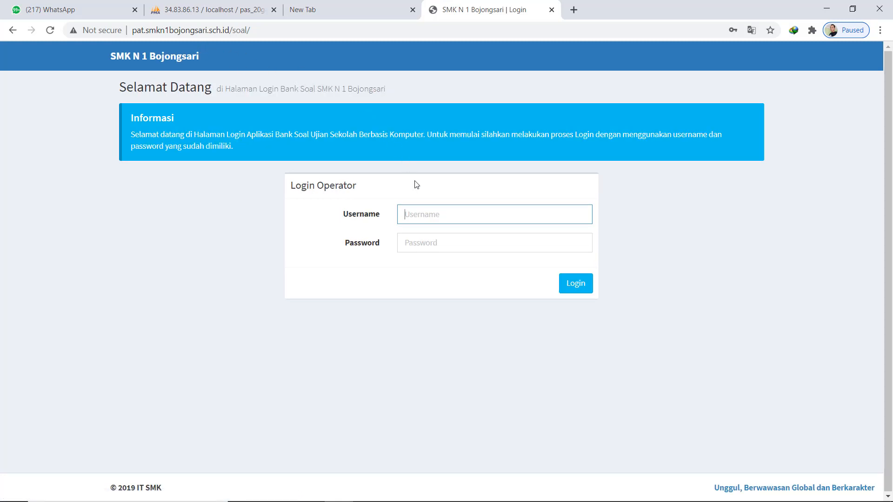
{"action": "left_click", "coordinate": [428, 214]}
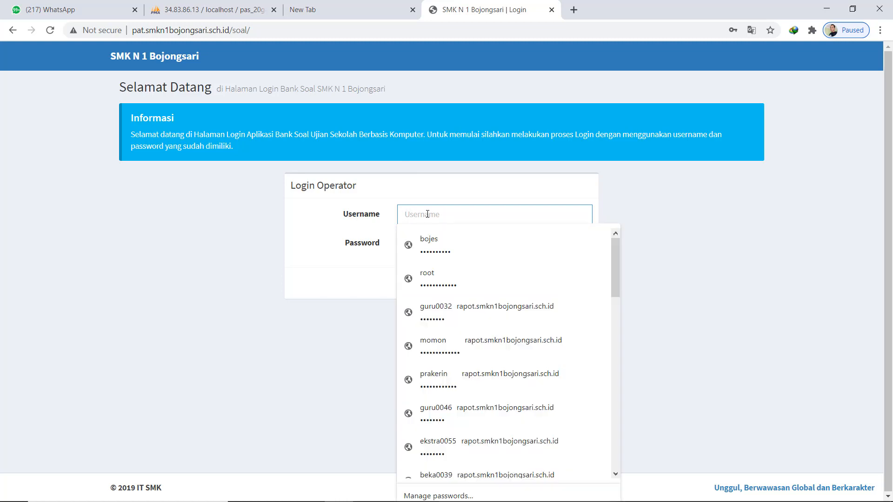
{"action": "left_click", "coordinate": [510, 180]}
{"action": "left_click", "coordinate": [459, 210]}
{"action": "type", "text": "turyon"}
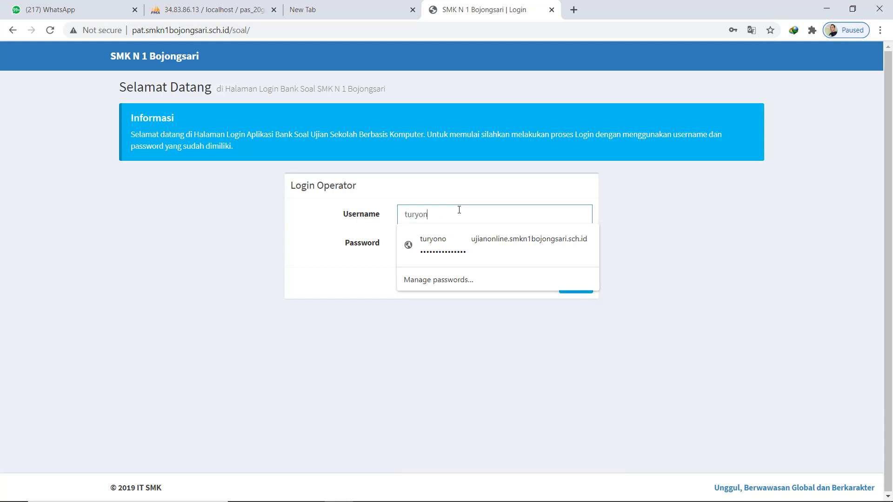
{"action": "type", "text": "o"}
{"action": "left_click", "coordinate": [783, 256]}
Enter the account password, log in, and decline to have the browser save the credentials.
{"action": "left_click", "coordinate": [457, 247]}
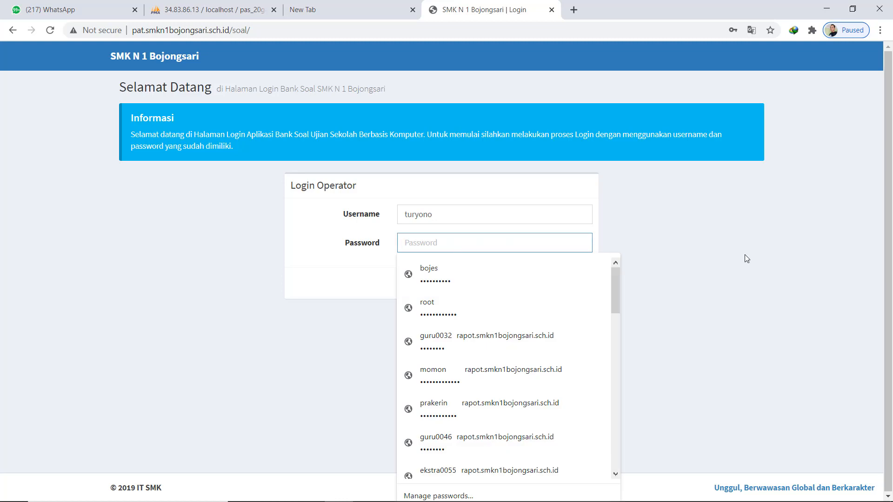
{"action": "type", "text": "**"}
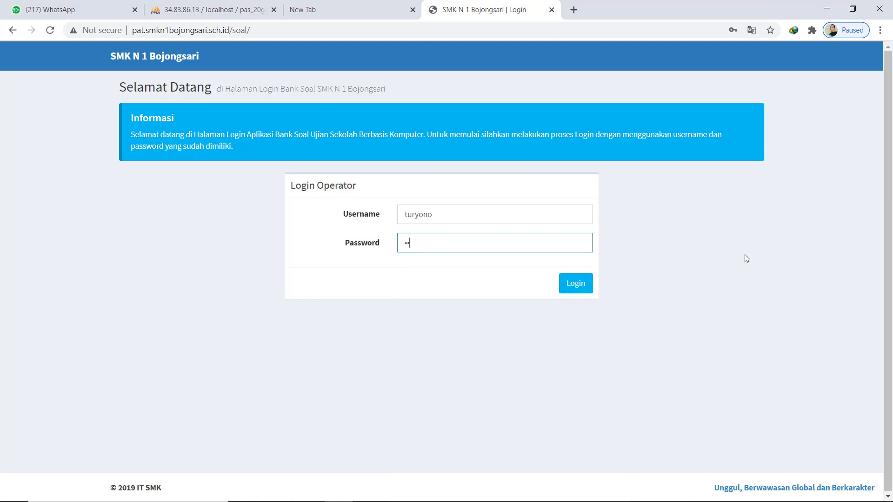
{"action": "type", "text": "*******"}
{"action": "left_click", "coordinate": [582, 285]}
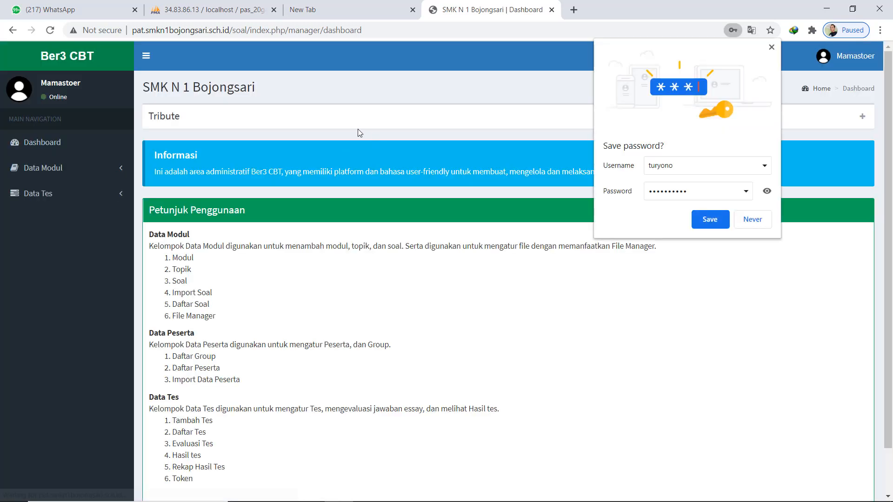
{"action": "left_click", "coordinate": [754, 220]}
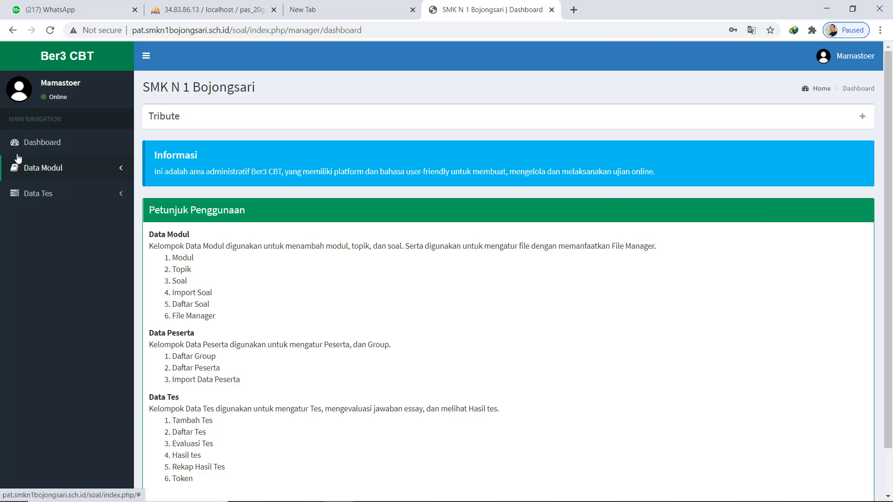
Open the Topik page within Data Modul.
{"action": "left_click", "coordinate": [91, 171]}
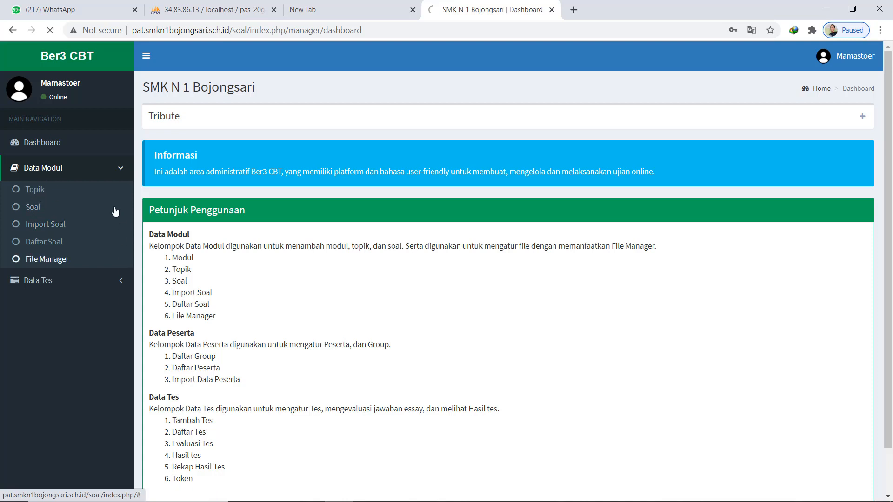
{"action": "left_click", "coordinate": [85, 191]}
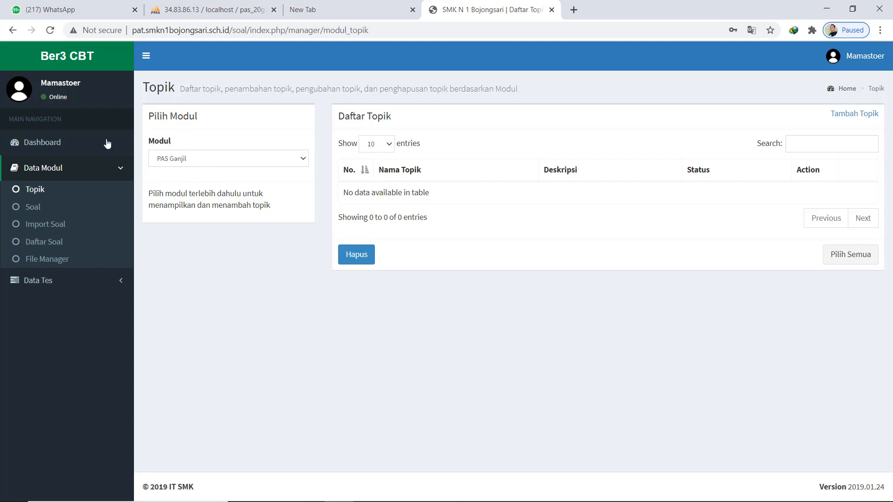
{"action": "left_click", "coordinate": [46, 168]}
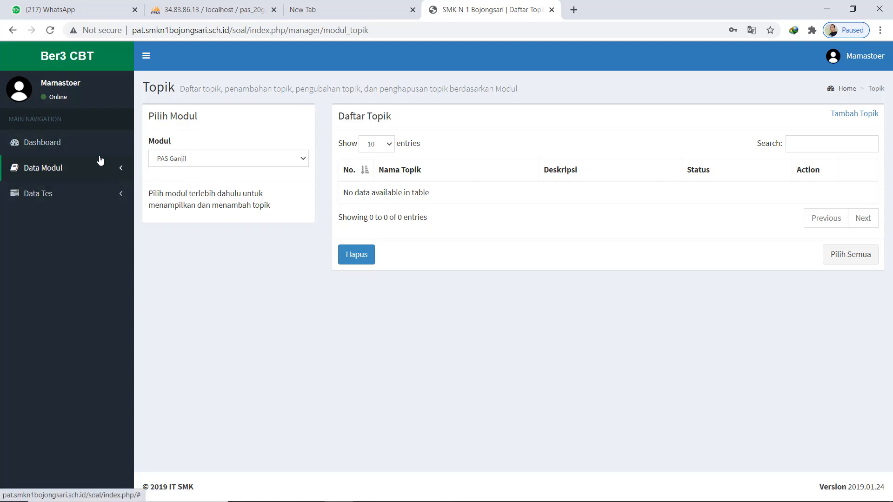
{"action": "left_click", "coordinate": [74, 169]}
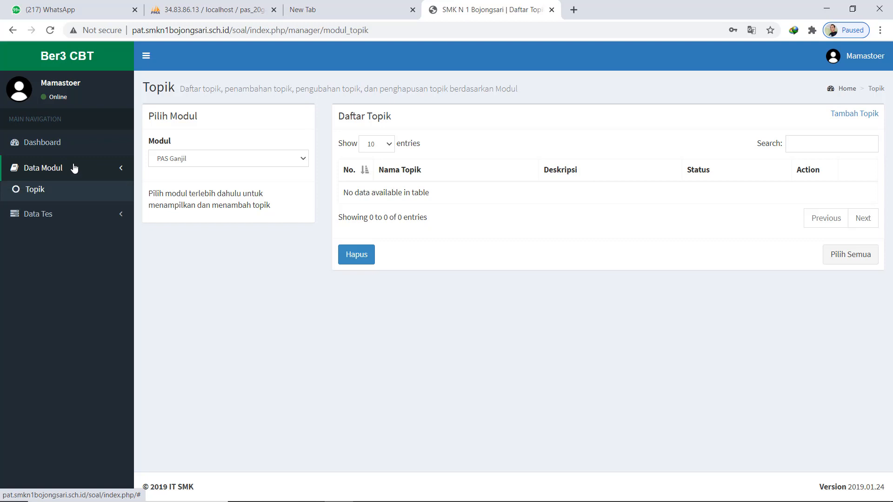
{"action": "left_click", "coordinate": [40, 190]}
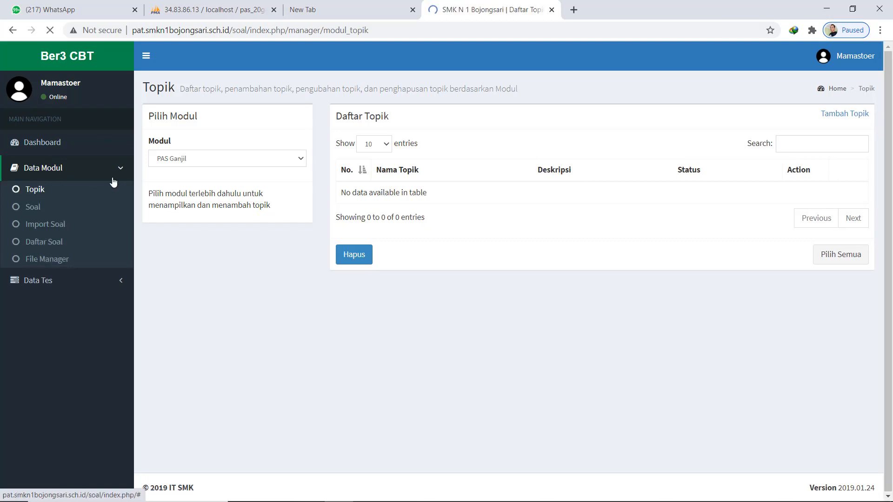
Choose Simulasi as the module whose topics are managed.
{"action": "left_click", "coordinate": [301, 161]}
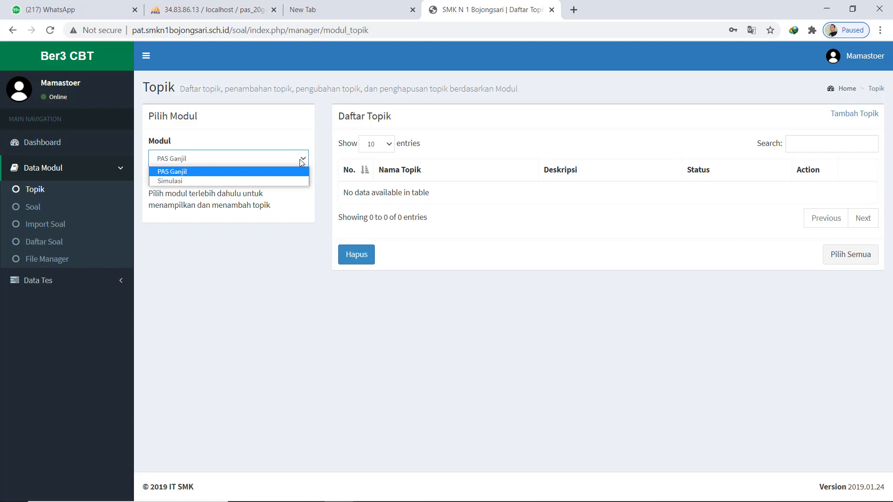
{"action": "left_click", "coordinate": [192, 176]}
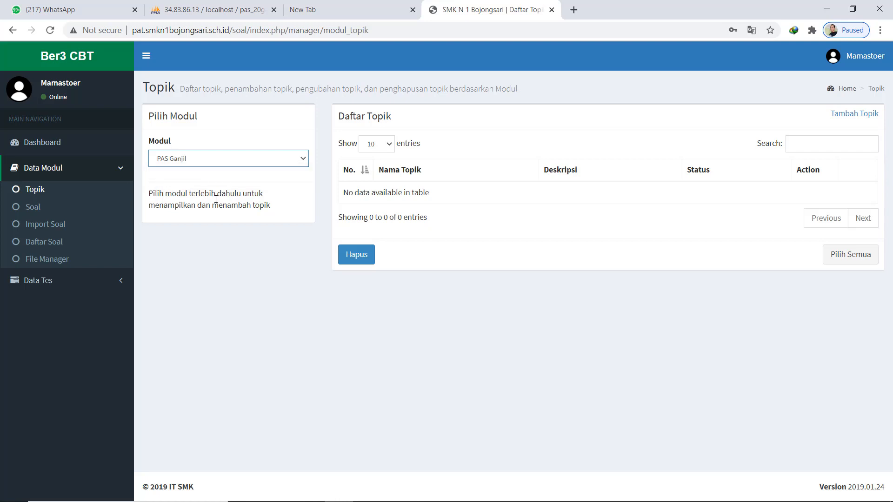
{"action": "left_click", "coordinate": [302, 160]}
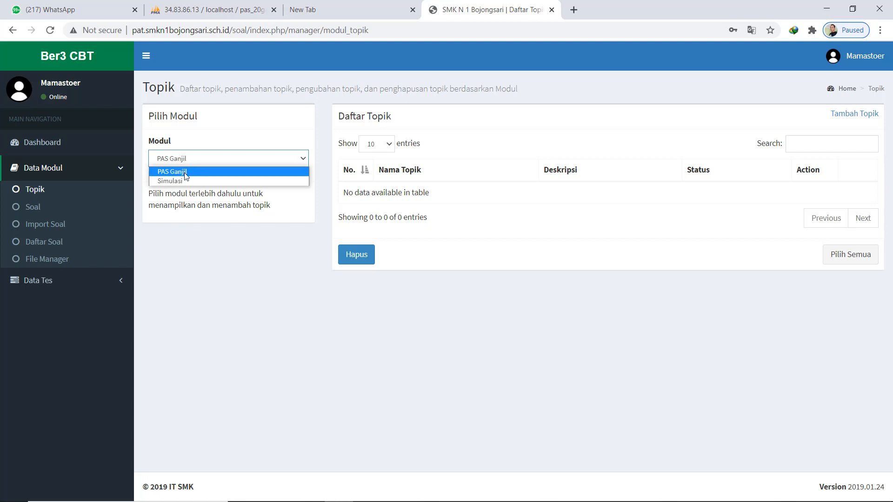
{"action": "left_click", "coordinate": [234, 223]}
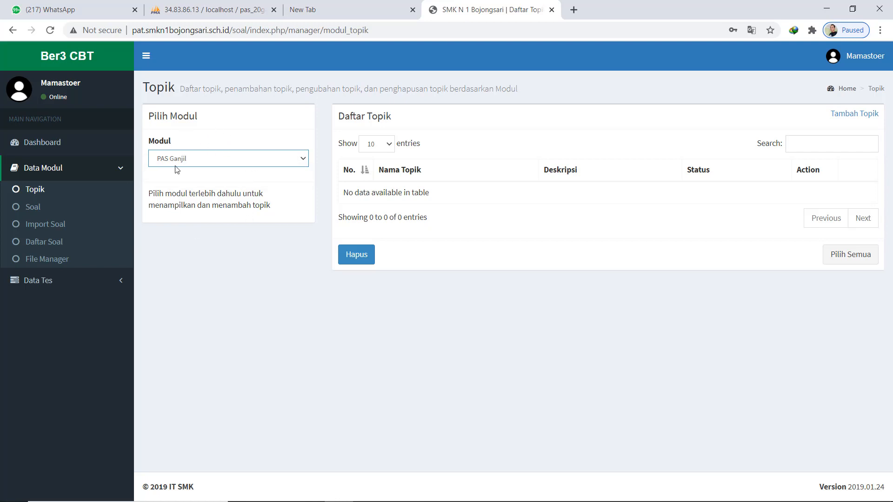
{"action": "left_click", "coordinate": [302, 163]}
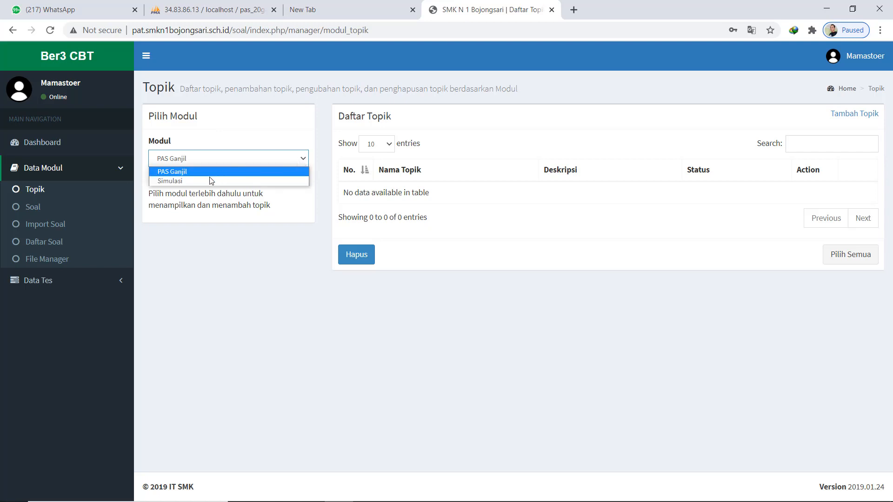
{"action": "left_click", "coordinate": [201, 181]}
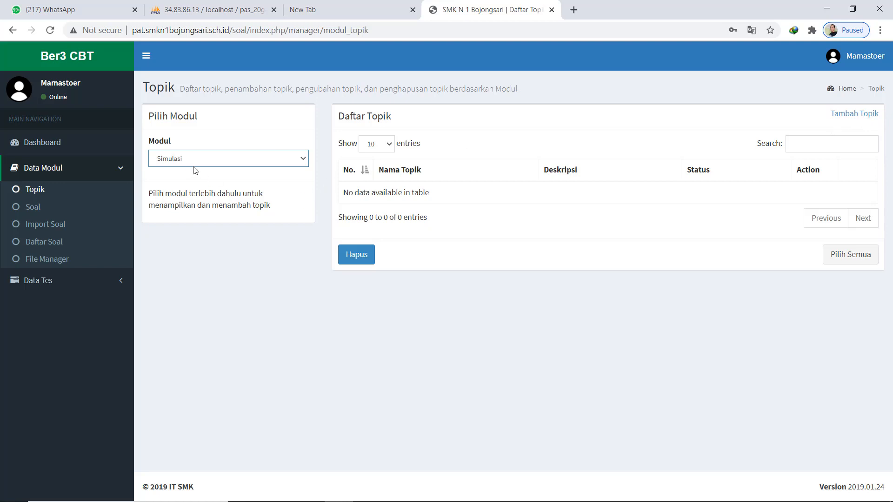
{"action": "left_click", "coordinate": [302, 162]}
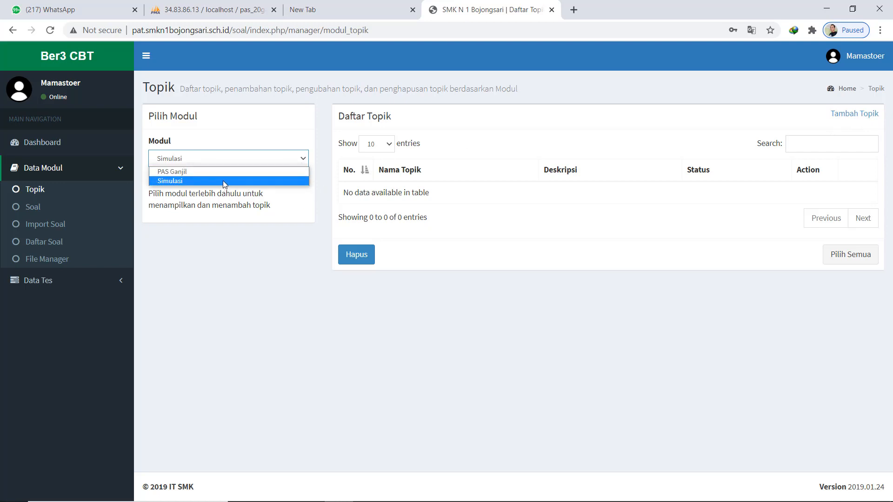
{"action": "left_click", "coordinate": [187, 172]}
{"action": "left_click", "coordinate": [306, 161]}
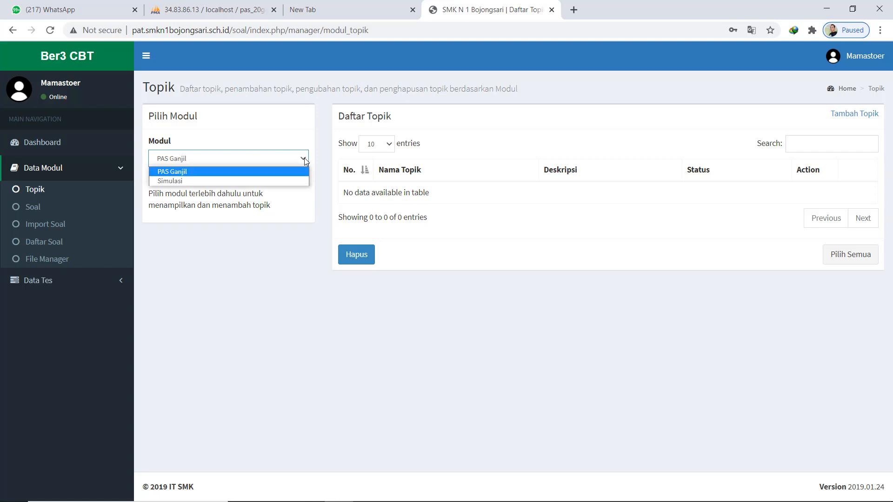
{"action": "left_click", "coordinate": [216, 182]}
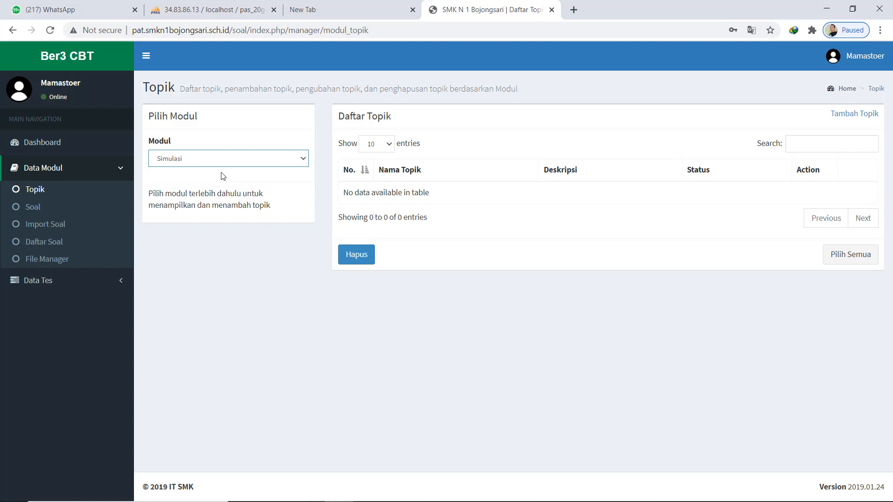
Start a new topic in the Simulasi module and enter "Simulasi 1" as its name.
{"action": "left_click", "coordinate": [861, 113]}
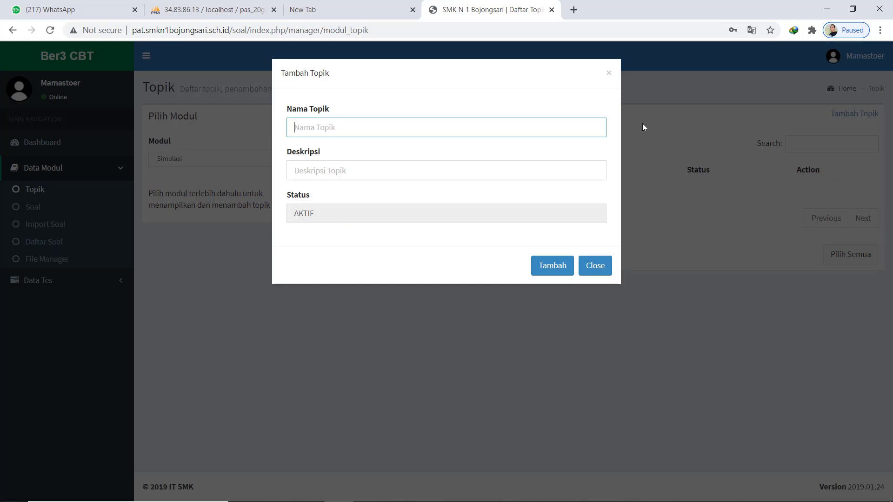
{"action": "left_click", "coordinate": [364, 126]}
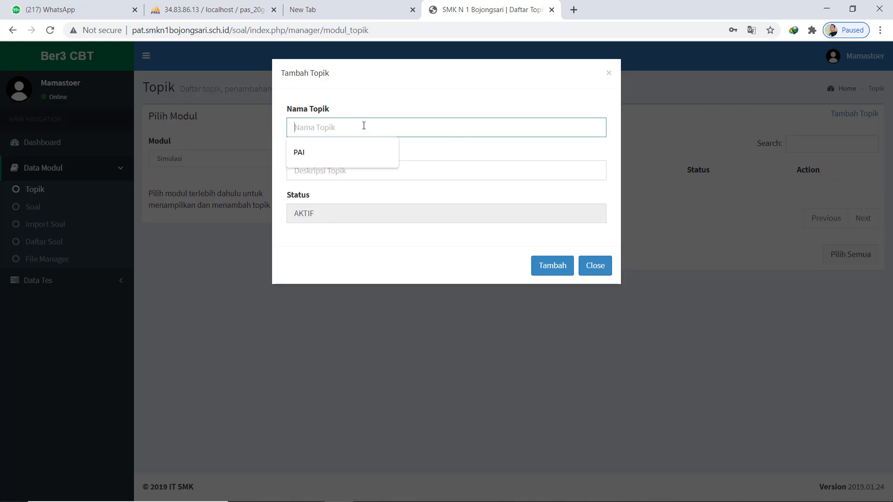
{"action": "type", "text": "Simulasi"}
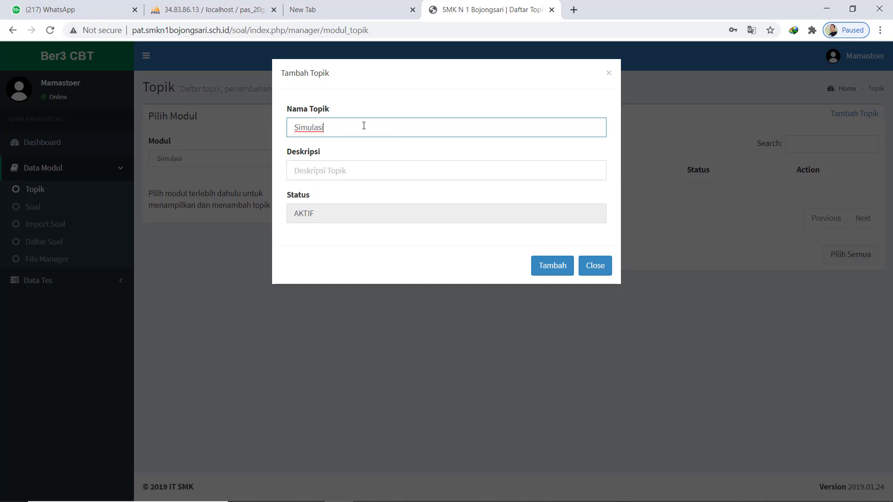
{"action": "type", "text": " 1"}
{"action": "left_click", "coordinate": [218, 13]}
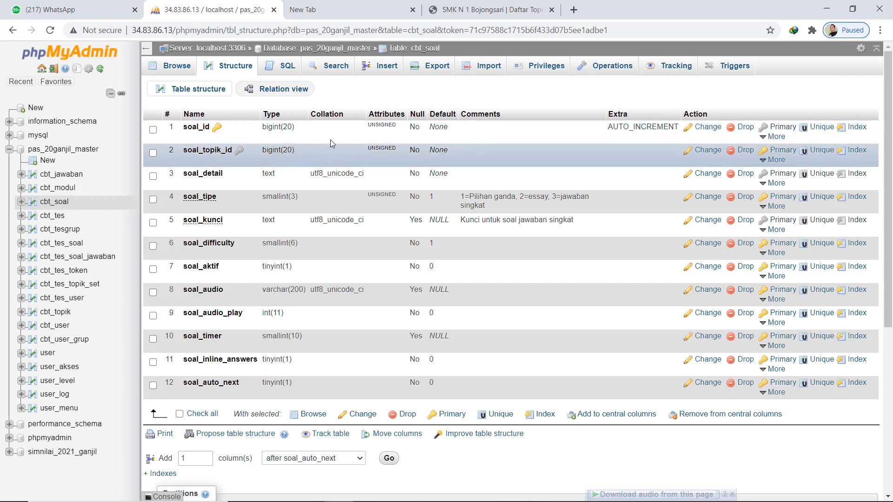
{"action": "left_click", "coordinate": [455, 10]}
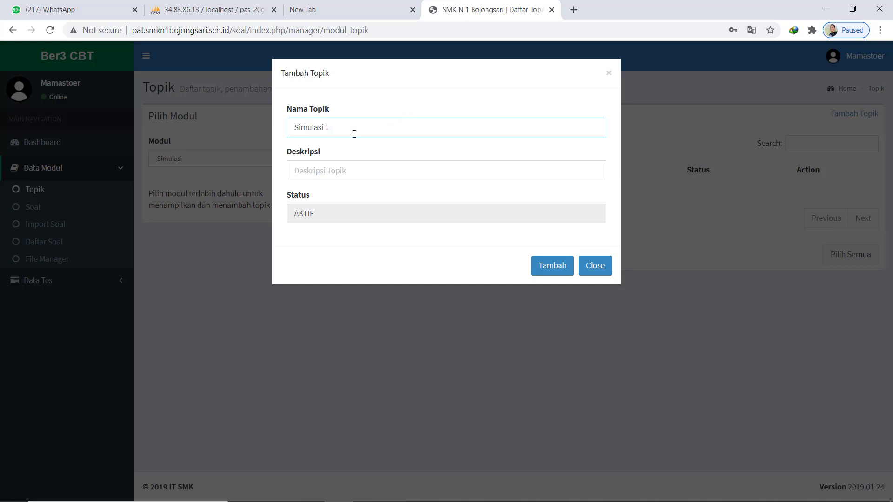
Try "Pendidikan Agama Islam" as the new topic's description with a name beginning with X_PA.
{"action": "left_click", "coordinate": [322, 174]}
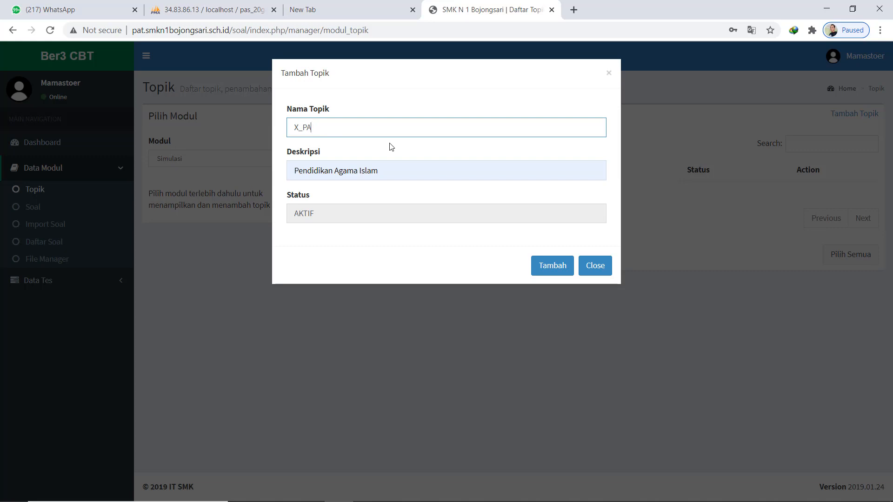
{"action": "type", "text": "KK"}
{"action": "key", "text": "BackSpace"}
Name the topic "SIMULASI 1", describe it as "SIMULASI HARI 1", and add it to the module.
{"action": "left_click_drag", "start_coordinate": [296, 129], "coordinate": [330, 205]}
{"action": "type", "text": "SIMULASI 1"}
{"action": "left_click", "coordinate": [364, 171]}
{"action": "left_click_drag", "start_coordinate": [404, 171], "coordinate": [277, 158]}
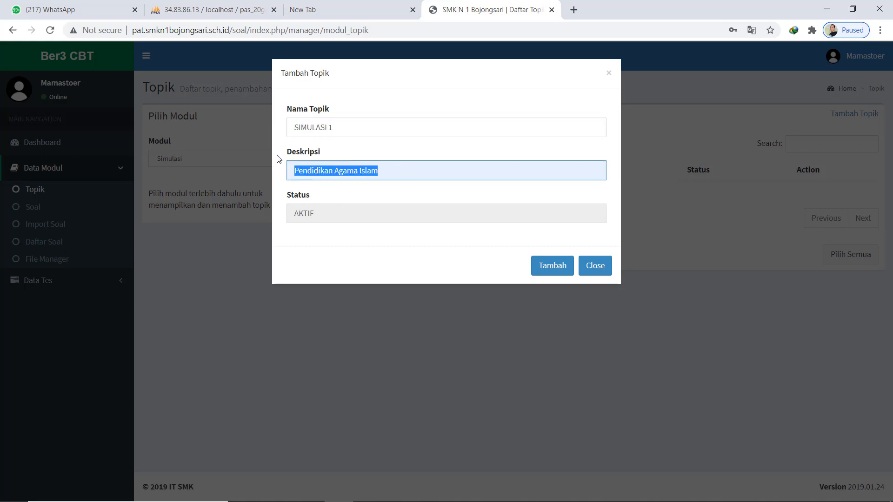
{"action": "type", "text": "SIMULASI HARI 1"}
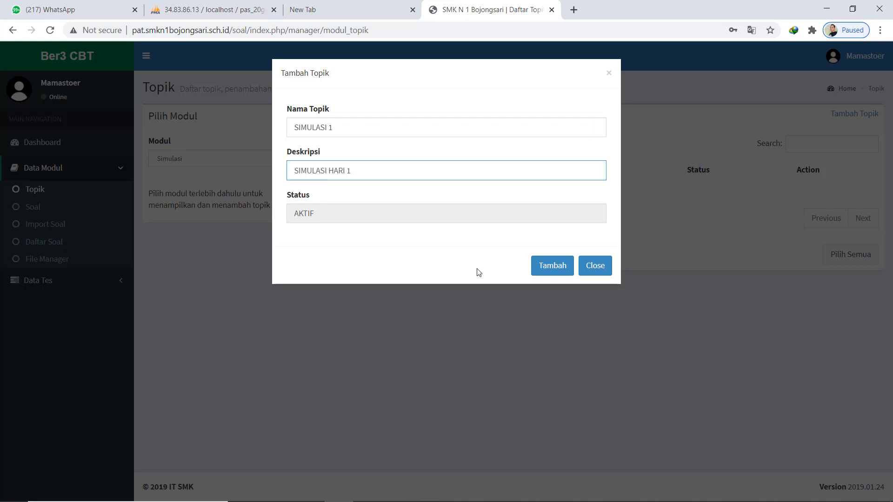
{"action": "left_click", "coordinate": [548, 272]}
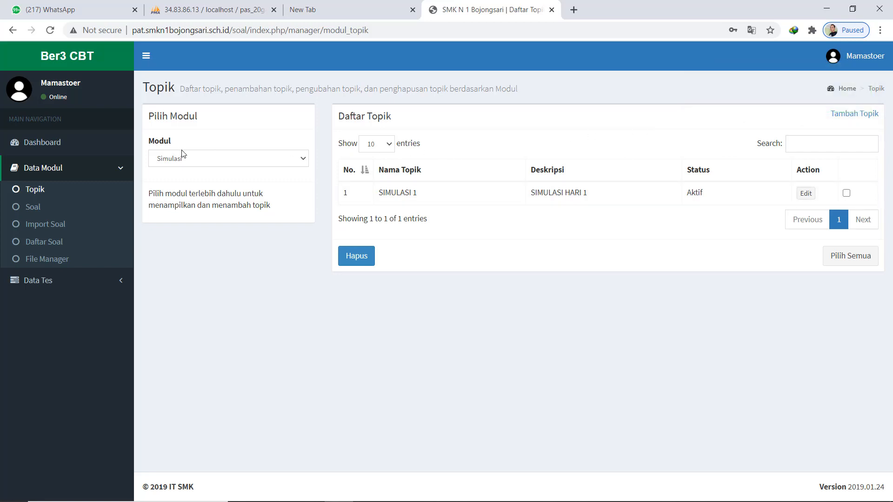
Open the Soal page and choose SIMULASI 1 as the topic for managing questions.
{"action": "left_click", "coordinate": [34, 207]}
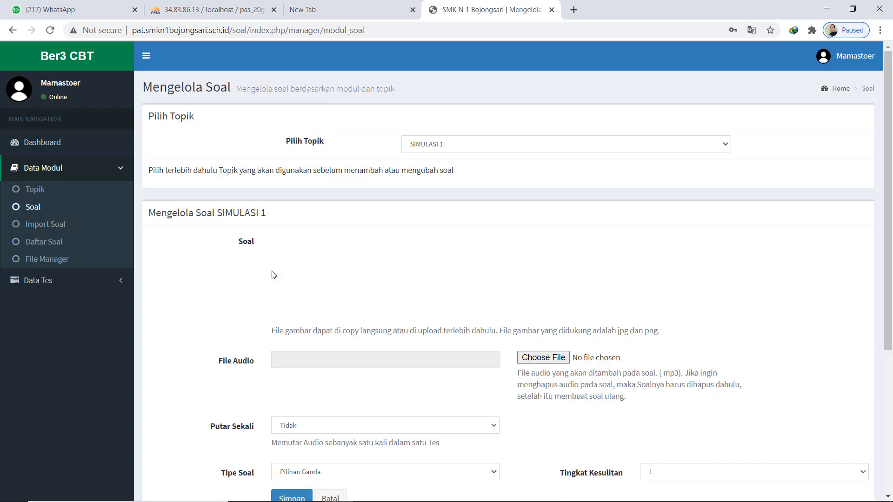
{"action": "left_click", "coordinate": [727, 145]}
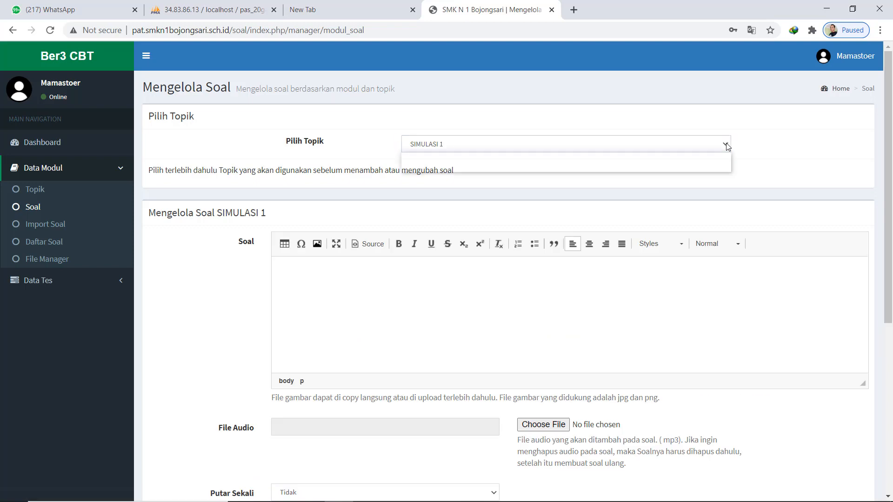
{"action": "left_click", "coordinate": [605, 167]}
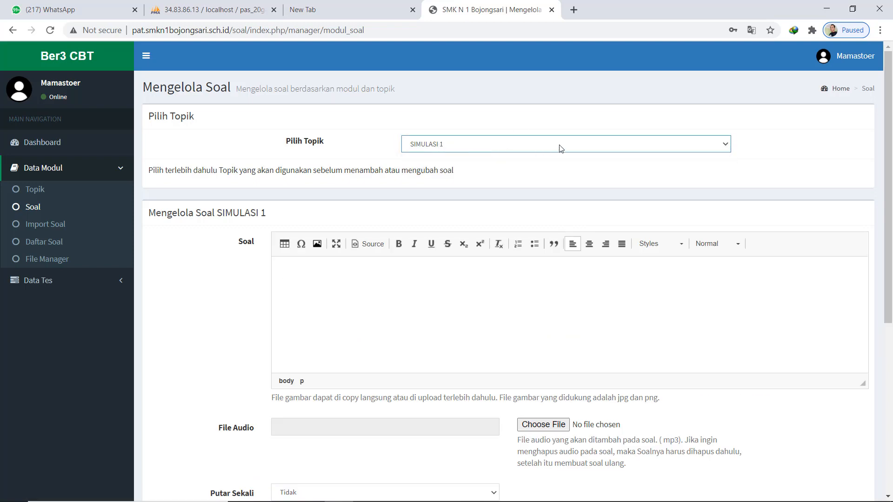
{"action": "left_click", "coordinate": [727, 145]}
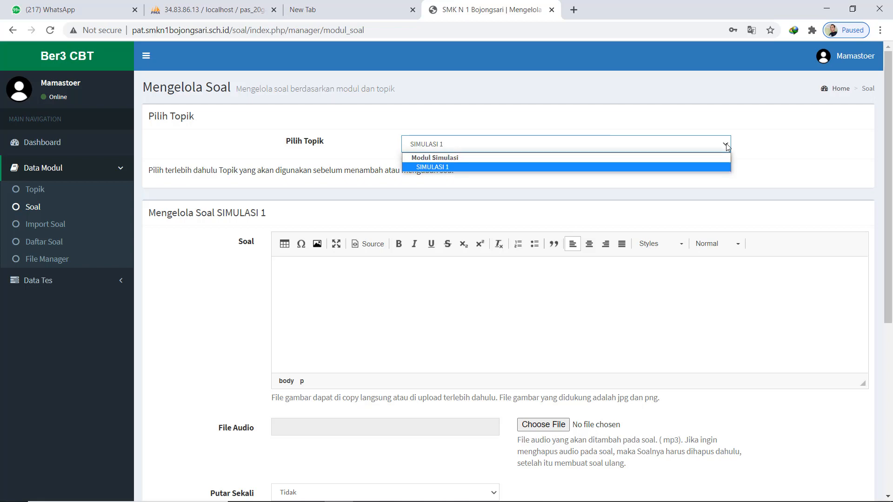
{"action": "left_click", "coordinate": [727, 145]}
{"action": "left_click", "coordinate": [727, 145]}
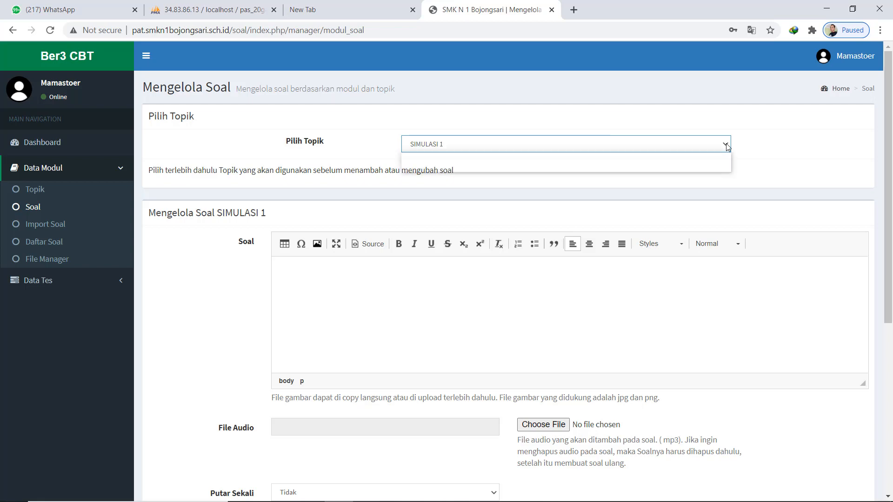
Keep SIMULASI 1 as the topic and look over the question form's text, audio, question type and difficulty fields.
{"action": "left_click", "coordinate": [527, 166]}
{"action": "scroll", "coordinate": [409, 288], "scroll_direction": "down", "scroll_amount": 5}
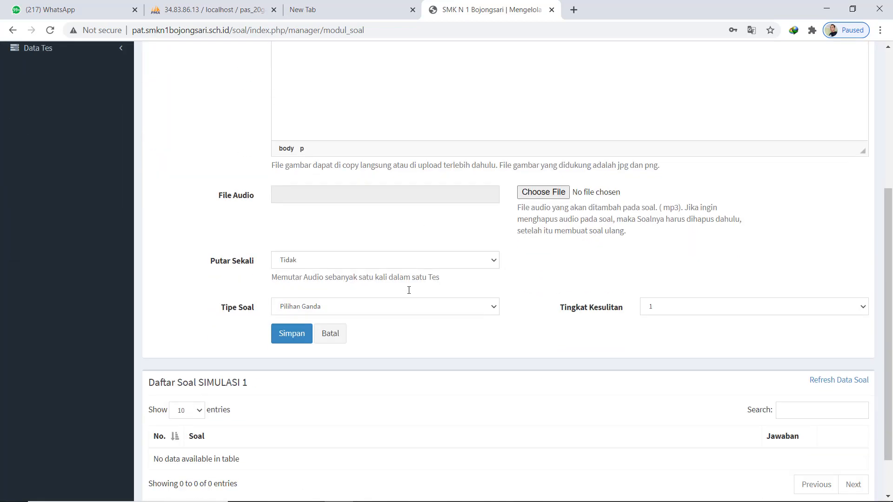
{"action": "scroll", "coordinate": [409, 291], "scroll_direction": "down", "scroll_amount": 1}
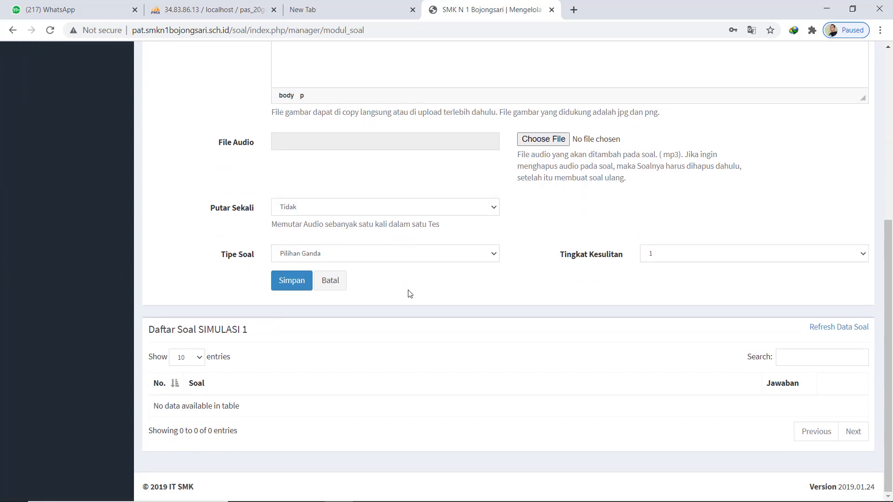
{"action": "scroll", "coordinate": [408, 294], "scroll_direction": "up", "scroll_amount": 5}
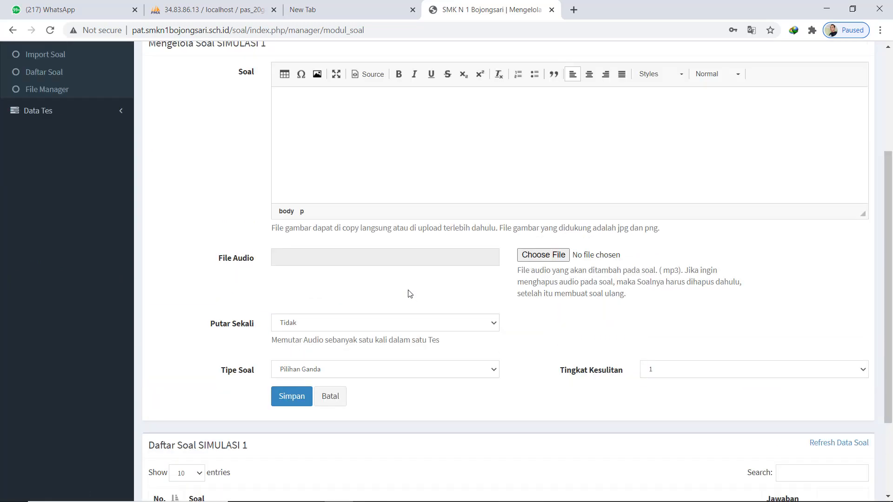
{"action": "scroll", "coordinate": [437, 138], "scroll_direction": "up", "scroll_amount": 1}
{"action": "scroll", "coordinate": [478, 343], "scroll_direction": "down", "scroll_amount": 6}
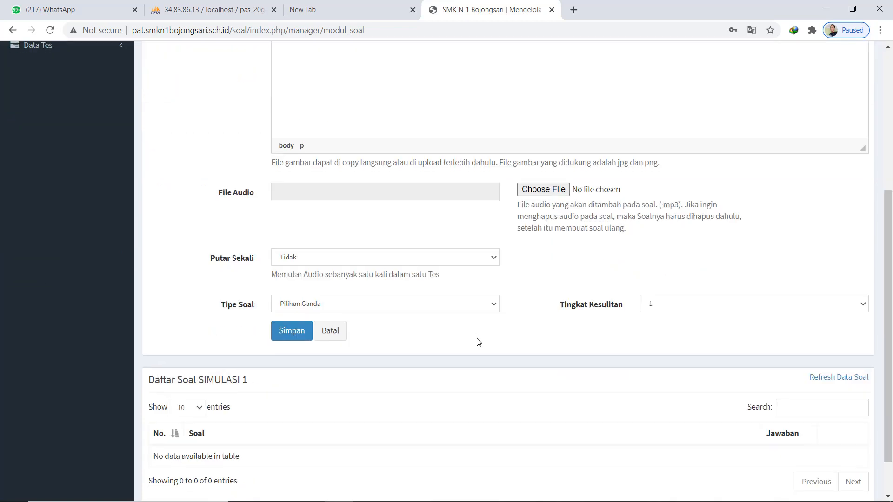
{"action": "scroll", "coordinate": [533, 311], "scroll_direction": "up", "scroll_amount": 5}
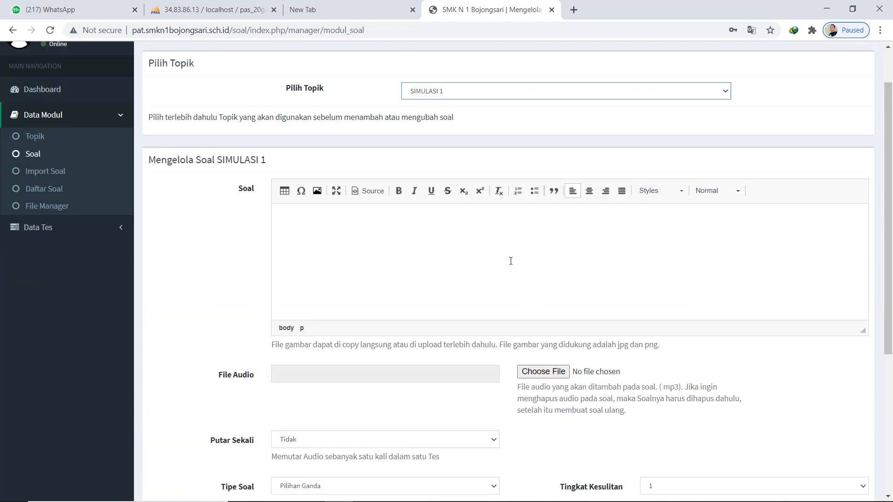
{"action": "scroll", "coordinate": [428, 299], "scroll_direction": "up", "scroll_amount": 1}
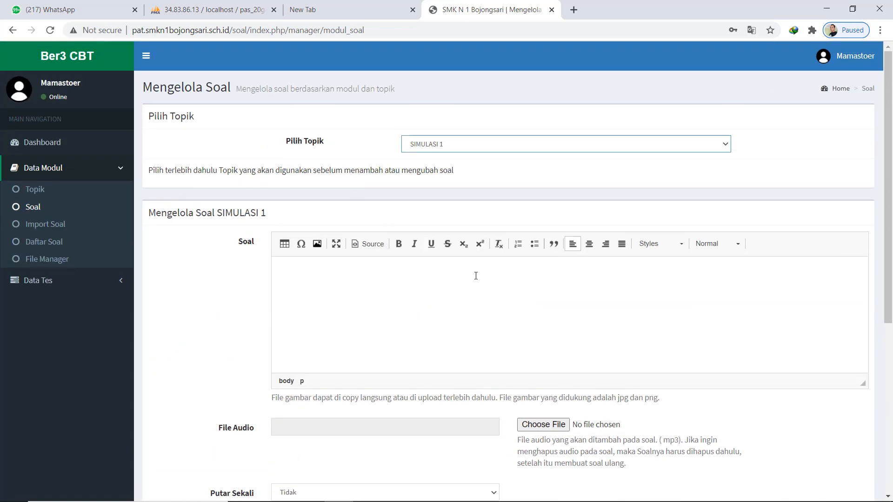
{"action": "scroll", "coordinate": [476, 272], "scroll_direction": "down", "scroll_amount": 5}
{"action": "scroll", "coordinate": [479, 269], "scroll_direction": "up", "scroll_amount": 6}
{"action": "left_click", "coordinate": [448, 292]}
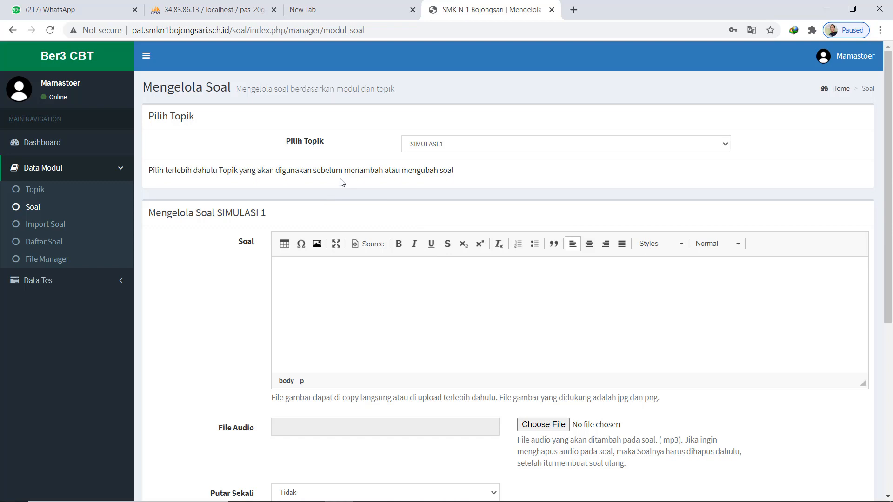
Open the Import Soal page and download the Form Excel Soal Pilihan Ganda template.
{"action": "left_click", "coordinate": [57, 226]}
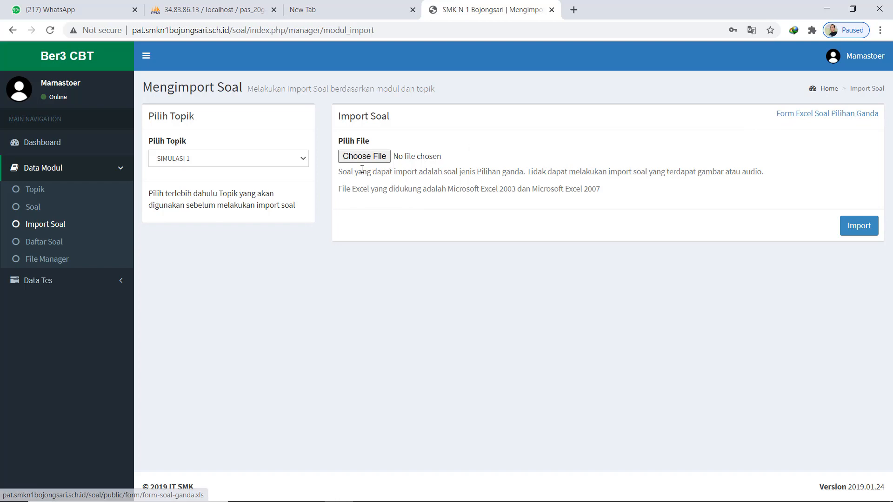
{"action": "left_click", "coordinate": [829, 117]}
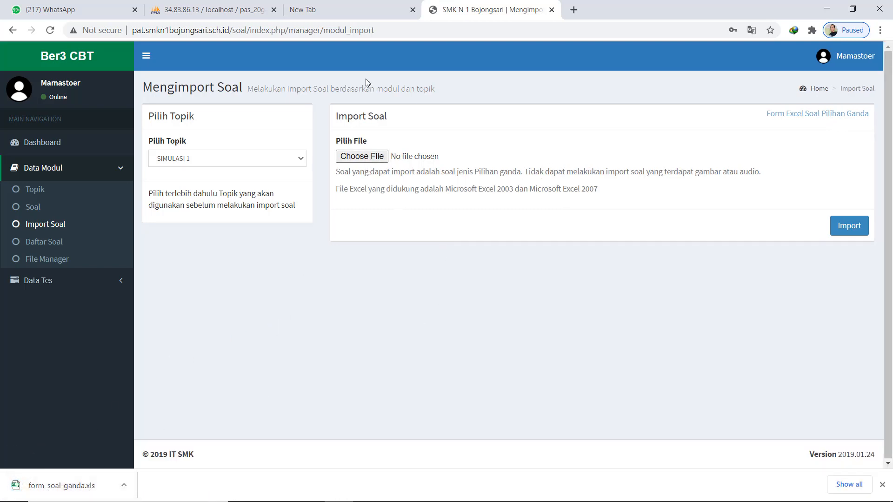
Switch to File Explorer and open the form-soal-gandasim1 workbook from the Soal simulasi PAS Gasal 2020 folder in Excel.
{"action": "mouse_move", "coordinate": [245, 500]}
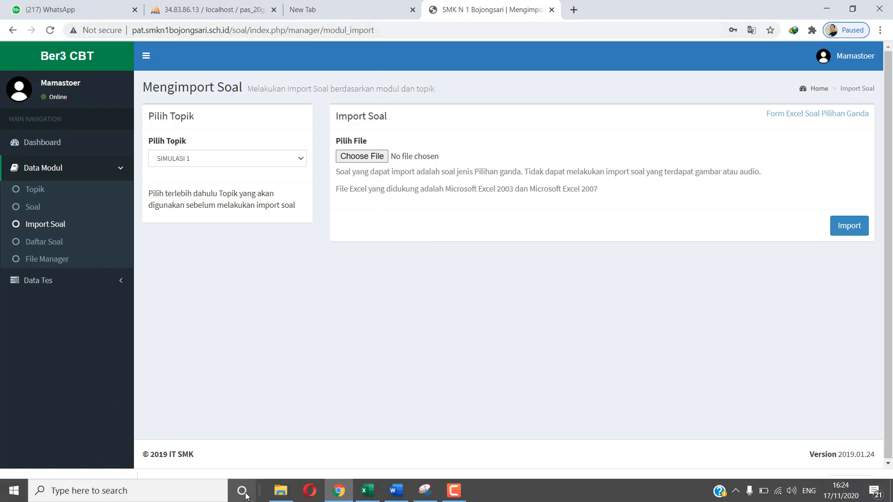
{"action": "left_click", "coordinate": [277, 494]}
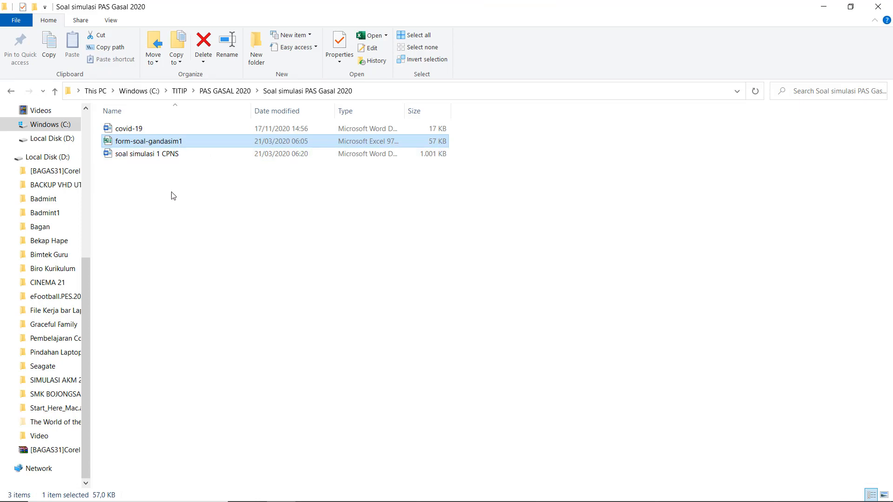
{"action": "left_click", "coordinate": [156, 154]}
{"action": "left_click", "coordinate": [155, 142]}
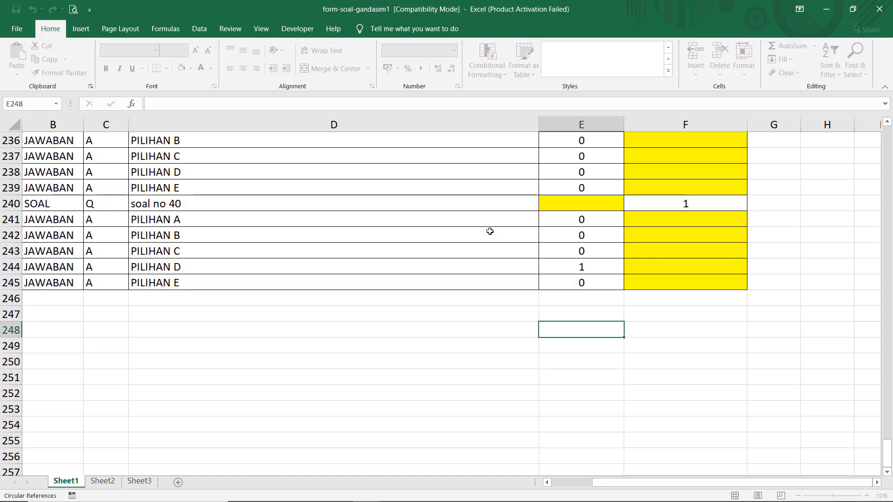
Look through Sheet1 from its first rows, examining how questions and their answer choices are laid out in the Isi column.
{"action": "scroll", "coordinate": [385, 312], "scroll_direction": "up", "scroll_amount": 14}
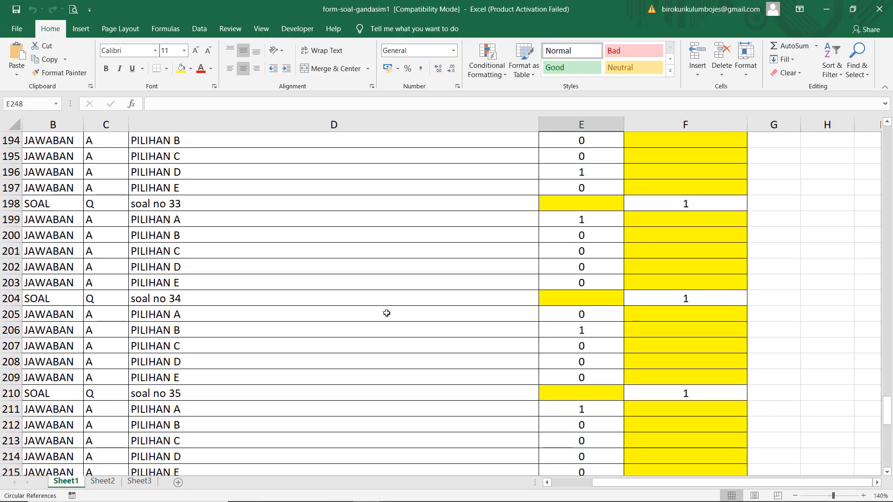
{"action": "scroll", "coordinate": [386, 312], "scroll_direction": "up", "scroll_amount": 20}
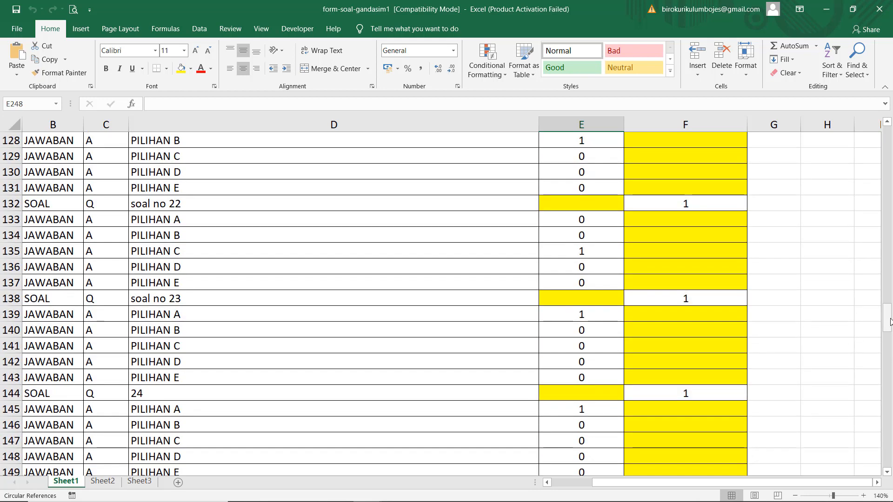
{"action": "left_click_drag", "start_coordinate": [889, 321], "coordinate": [889, 122]}
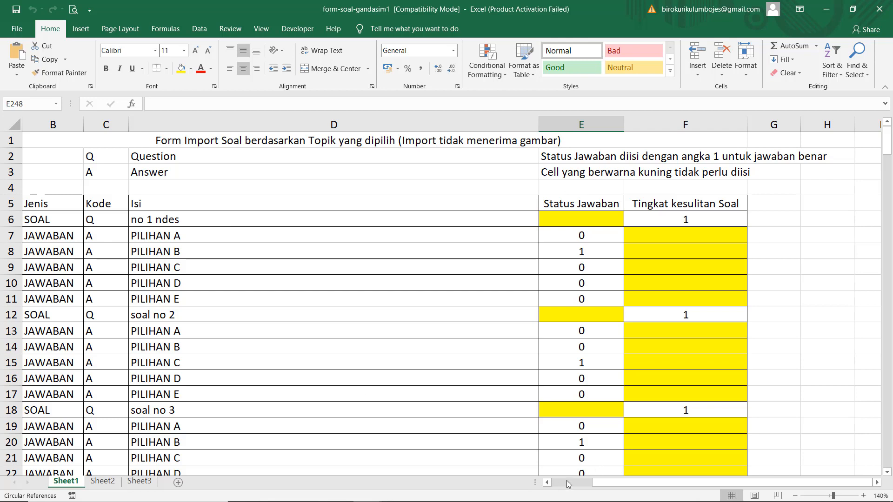
{"action": "left_click", "coordinate": [547, 483]}
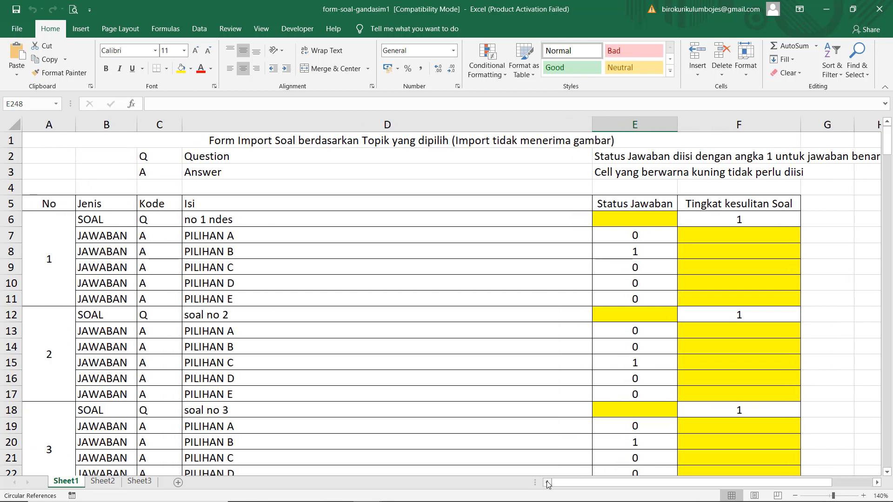
{"action": "left_click", "coordinate": [194, 223]}
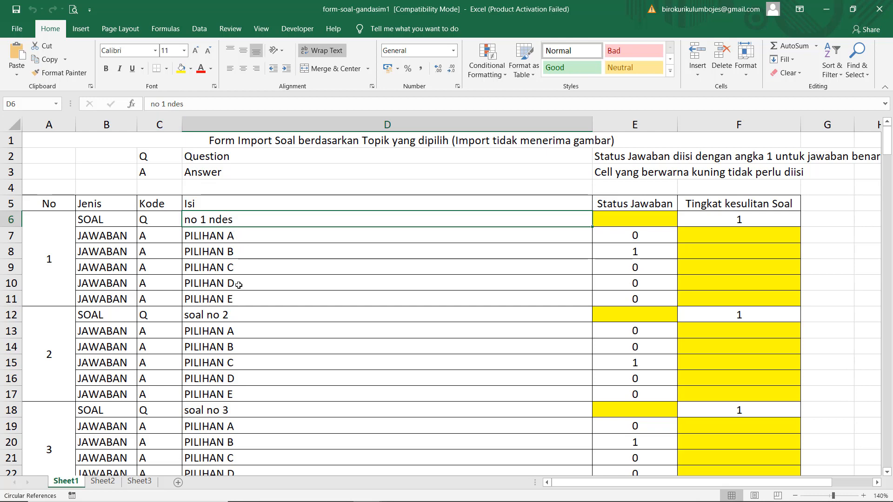
{"action": "left_click", "coordinate": [237, 298]}
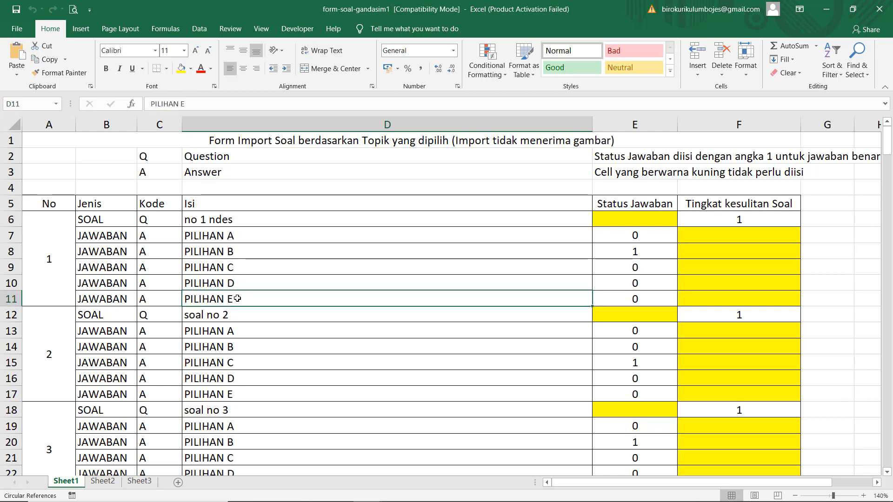
{"action": "left_click", "coordinate": [224, 318]}
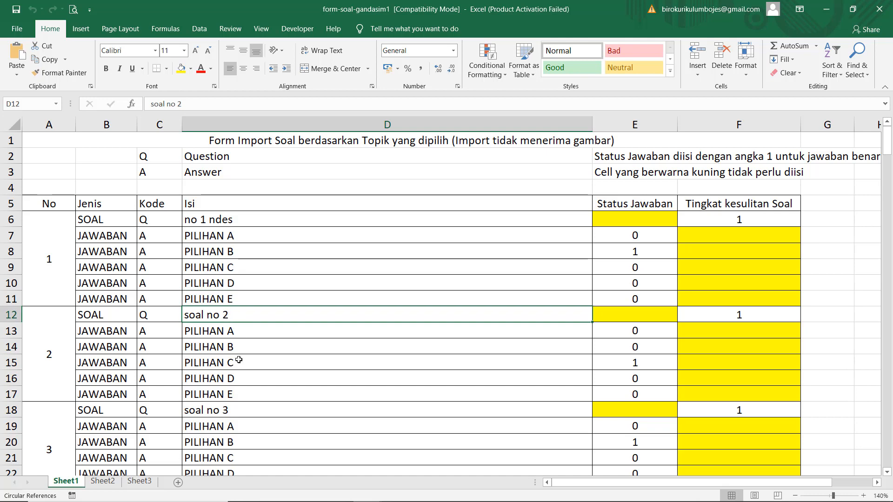
{"action": "left_click", "coordinate": [233, 411]}
{"action": "scroll", "coordinate": [286, 390], "scroll_direction": "down", "scroll_amount": 2}
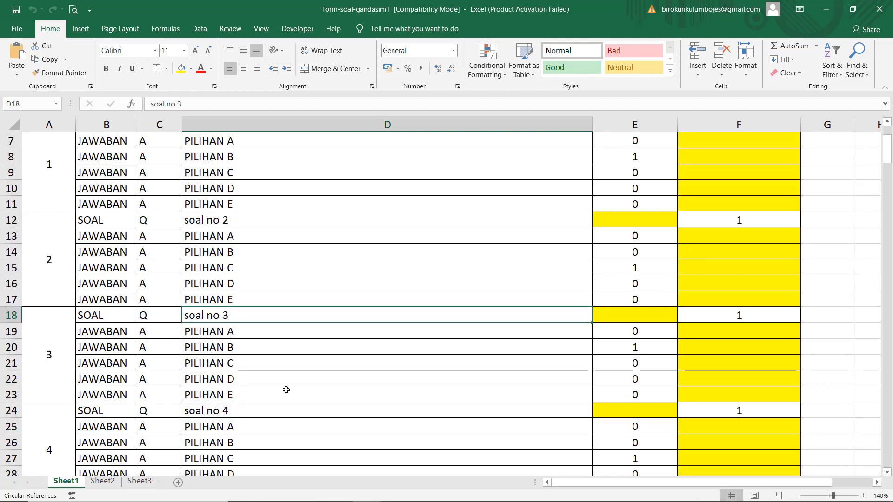
{"action": "scroll", "coordinate": [269, 312], "scroll_direction": "up", "scroll_amount": 2}
{"action": "left_click", "coordinate": [222, 217]}
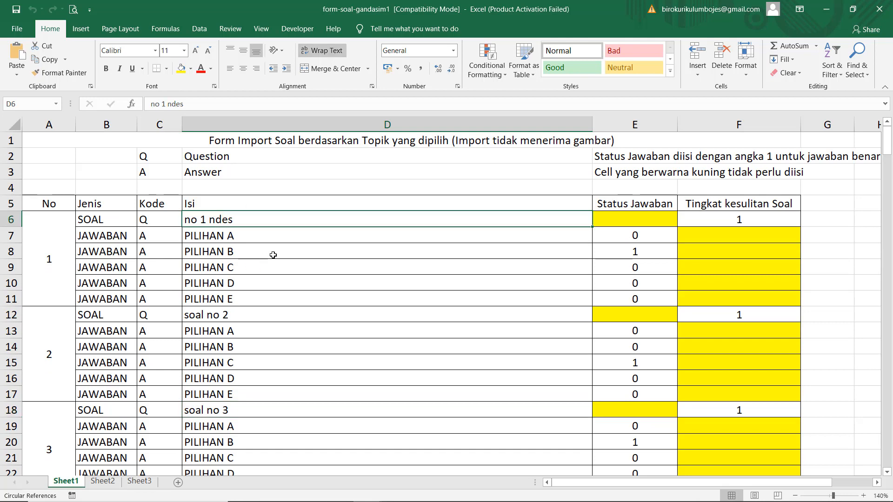
{"action": "scroll", "coordinate": [273, 254], "scroll_direction": "down", "scroll_amount": 16}
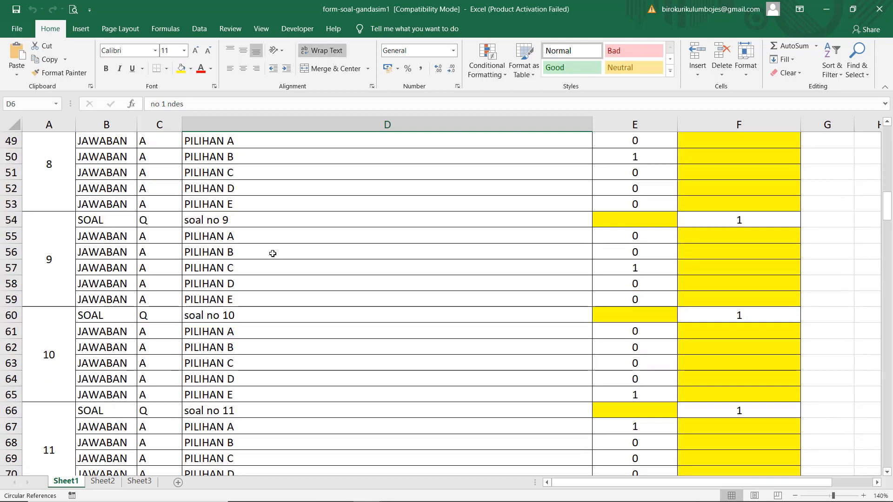
{"action": "scroll", "coordinate": [273, 253], "scroll_direction": "up", "scroll_amount": 16}
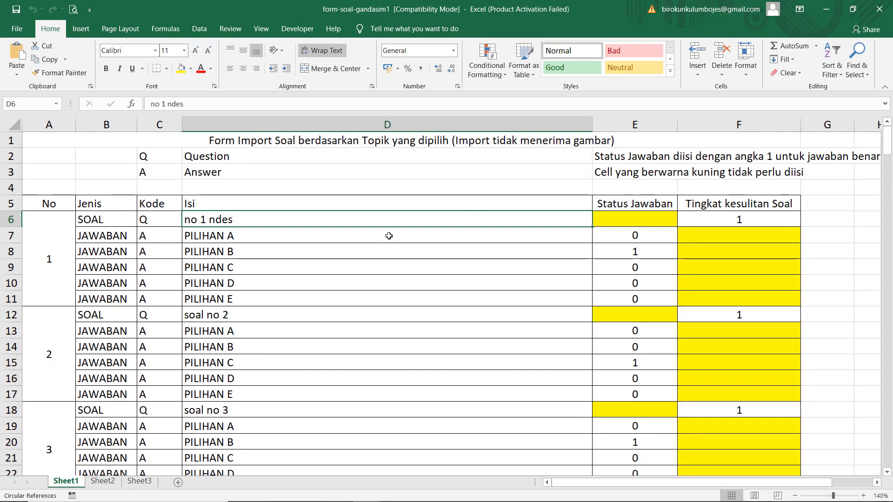
Examine the Status Jawaban entries for question 1 and the complete row blocks of questions 1 and 2.
{"action": "left_click", "coordinate": [642, 232]}
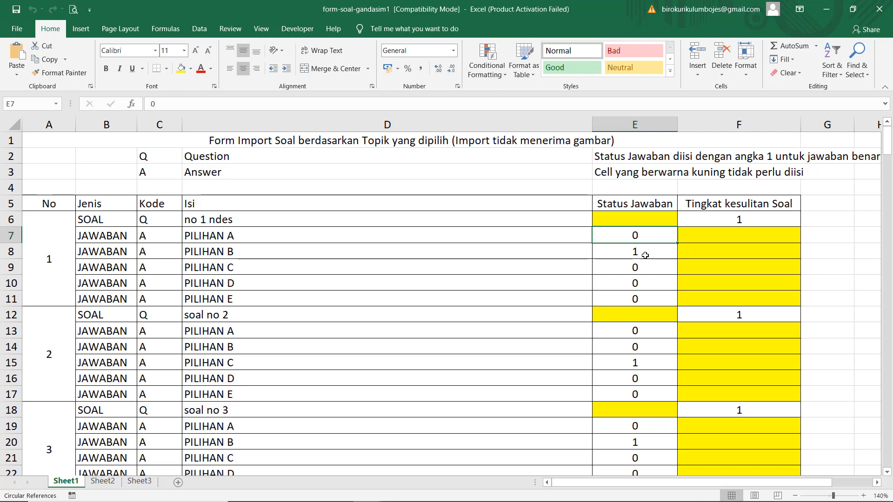
{"action": "left_click", "coordinate": [646, 254]}
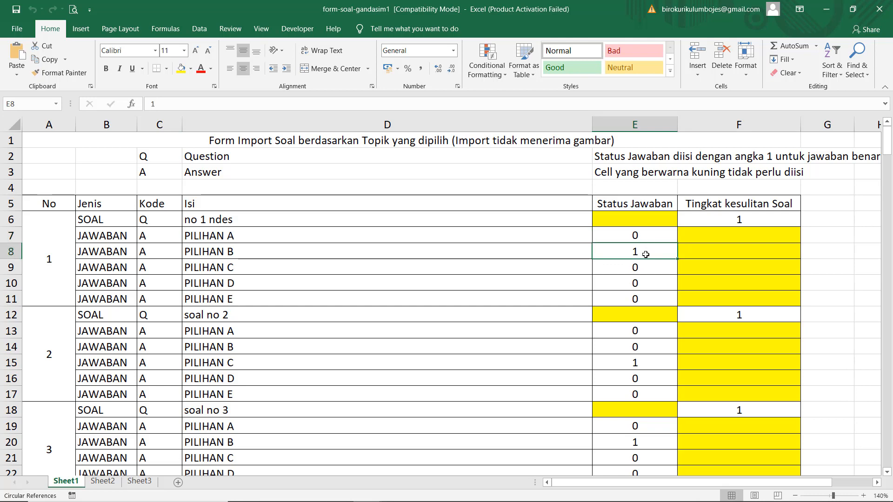
{"action": "left_click", "coordinate": [215, 222]}
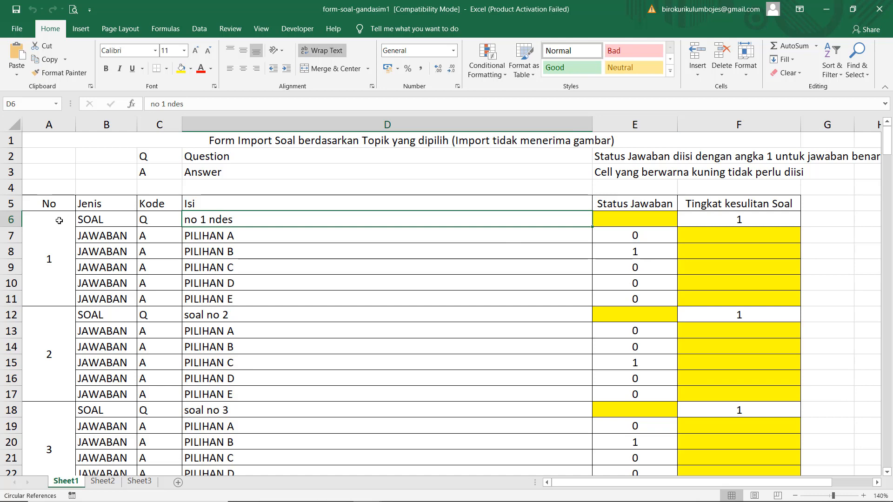
{"action": "left_click_drag", "start_coordinate": [59, 220], "coordinate": [709, 257]}
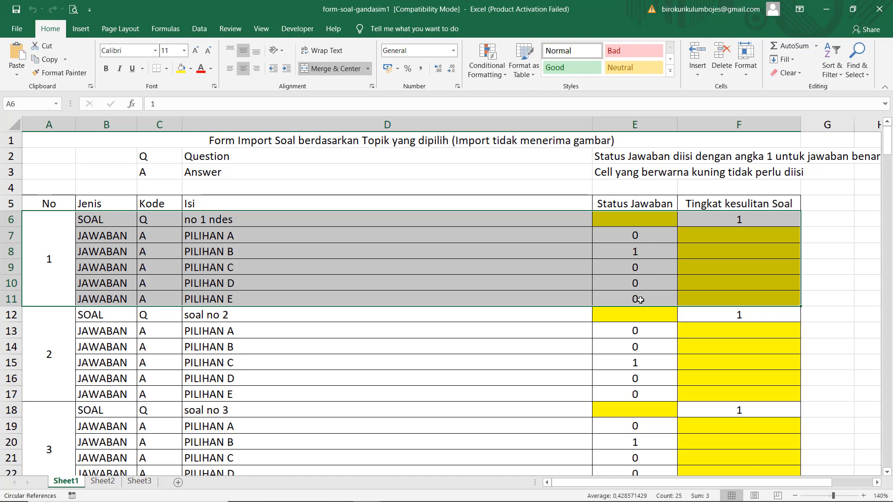
{"action": "left_click", "coordinate": [626, 253]}
{"action": "scroll", "coordinate": [419, 326], "scroll_direction": "down", "scroll_amount": 1}
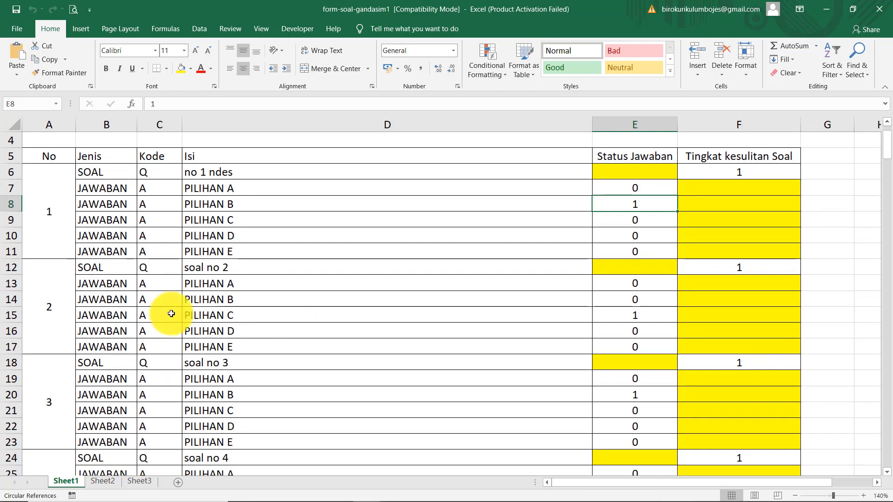
{"action": "left_click_drag", "start_coordinate": [52, 299], "coordinate": [744, 335]}
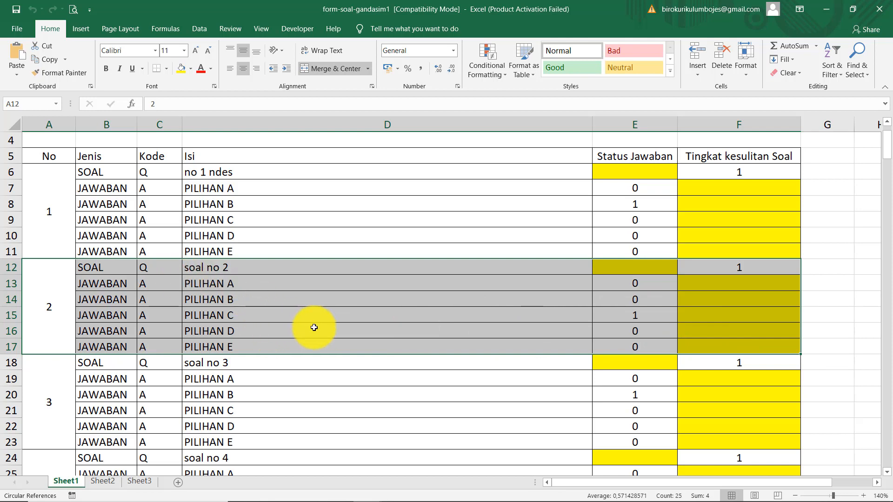
{"action": "left_click", "coordinate": [260, 264]}
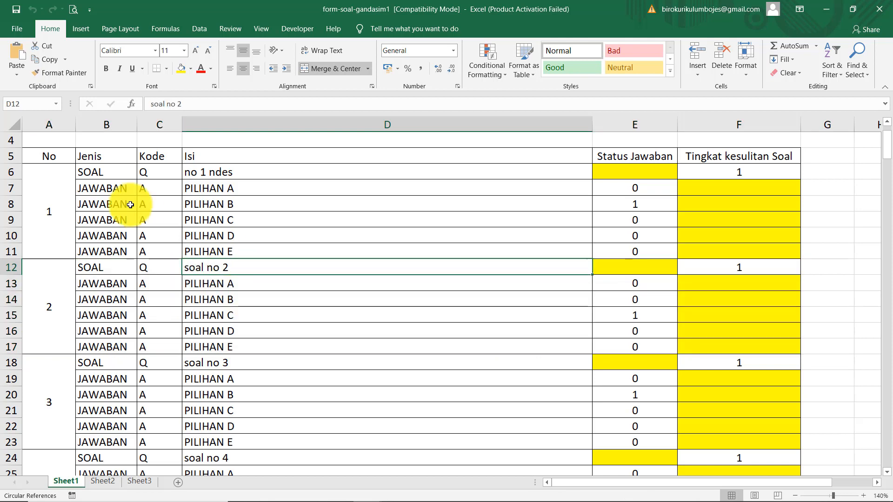
Examine the form's columns, highlighting A to D together with F, and inspect the Status Jawaban cell for question 1's PILIHAN B.
{"action": "left_click", "coordinate": [55, 124]}
{"action": "left_click", "coordinate": [110, 125]}
{"action": "left_click", "coordinate": [147, 124]}
{"action": "left_click", "coordinate": [259, 124]}
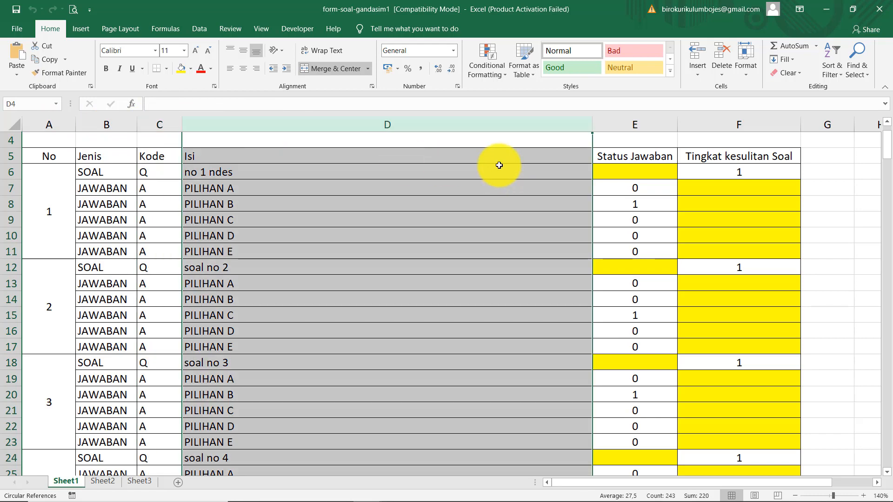
{"action": "left_click", "coordinate": [742, 125]}
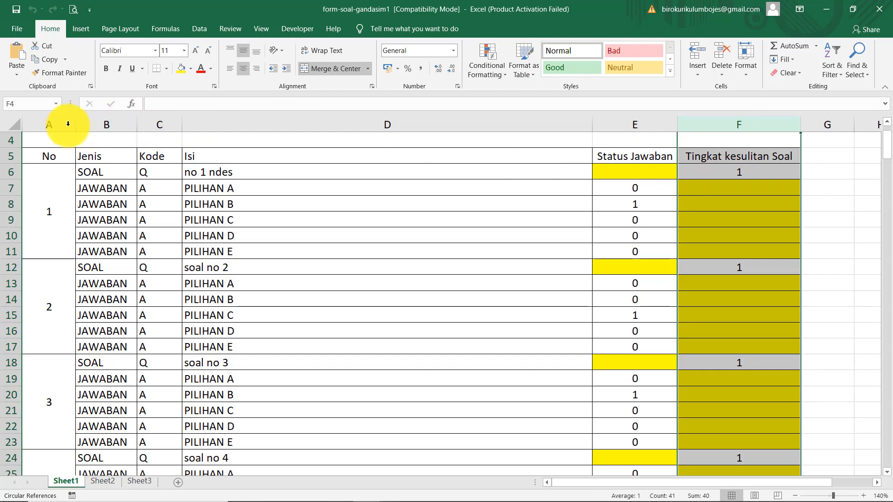
{"action": "left_click_drag", "start_coordinate": [68, 124], "coordinate": [299, 123]}
{"action": "left_click", "coordinate": [739, 125], "text": "ctrl"}
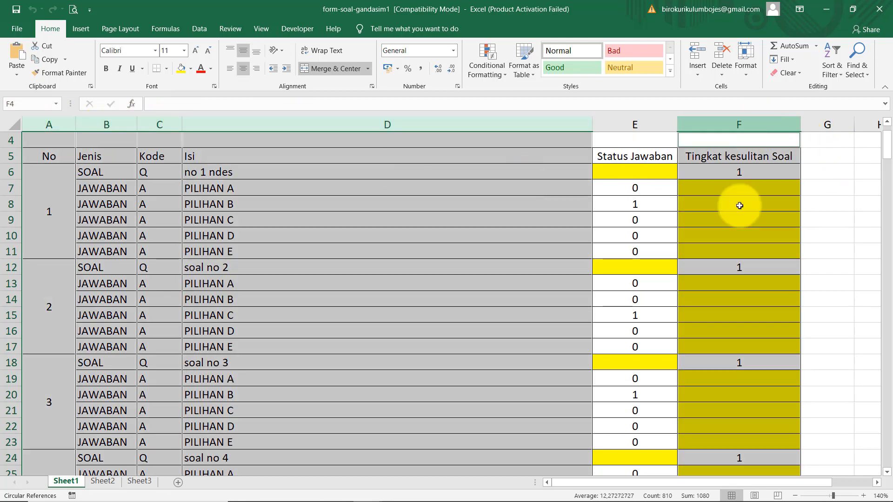
{"action": "scroll", "coordinate": [739, 206], "scroll_direction": "up", "scroll_amount": 1}
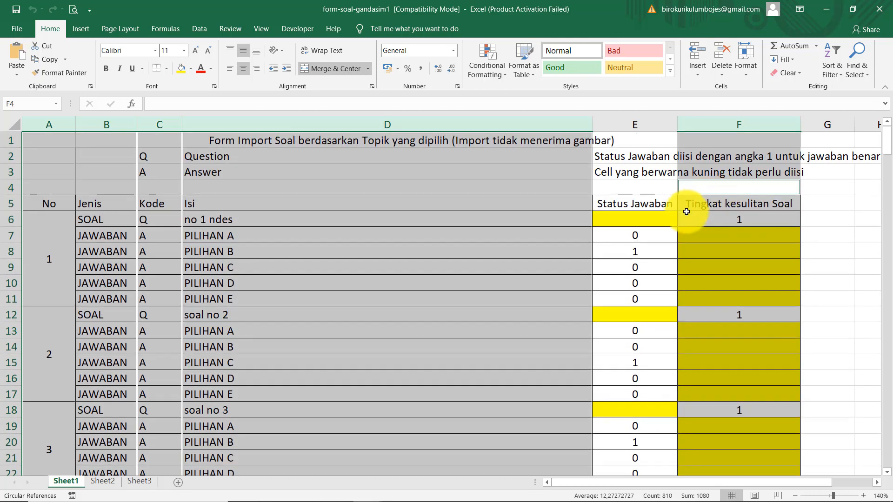
{"action": "left_click", "coordinate": [626, 248]}
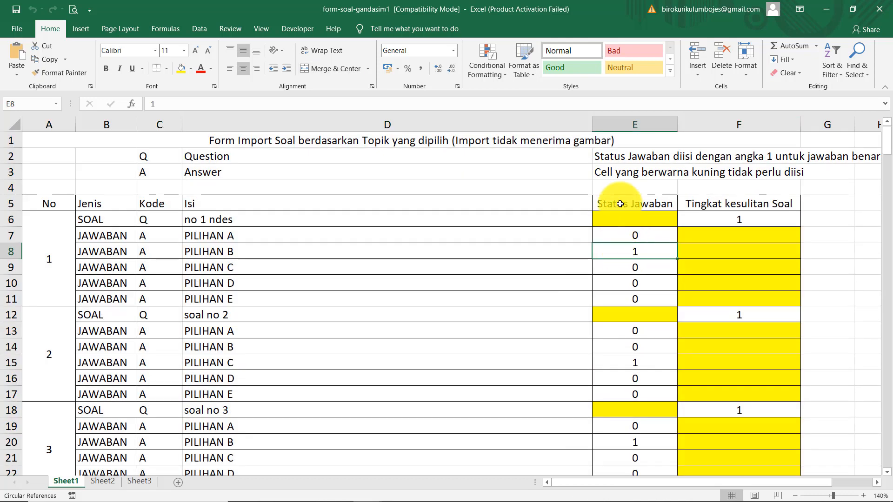
Examine the Status Jawaban column, checking the marked answer cells for questions 2 and 3.
{"action": "left_click", "coordinate": [641, 125]}
{"action": "scroll", "coordinate": [646, 379], "scroll_direction": "down", "scroll_amount": 2}
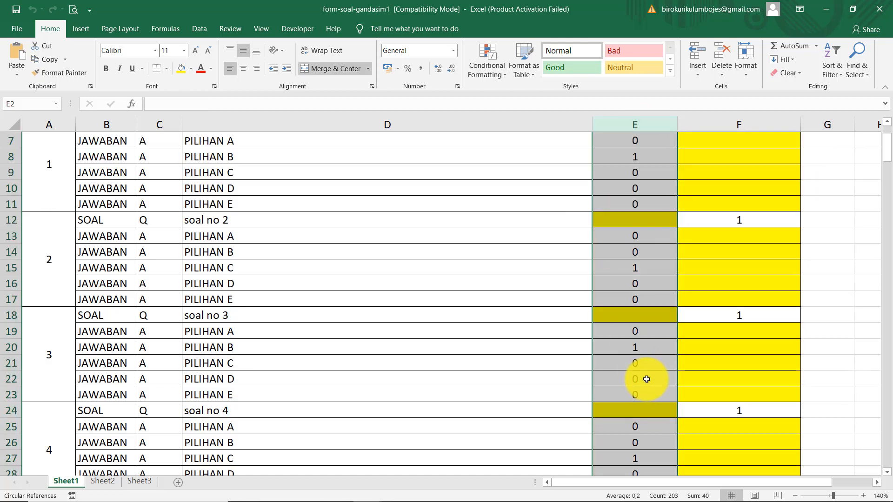
{"action": "left_click", "coordinate": [635, 271]}
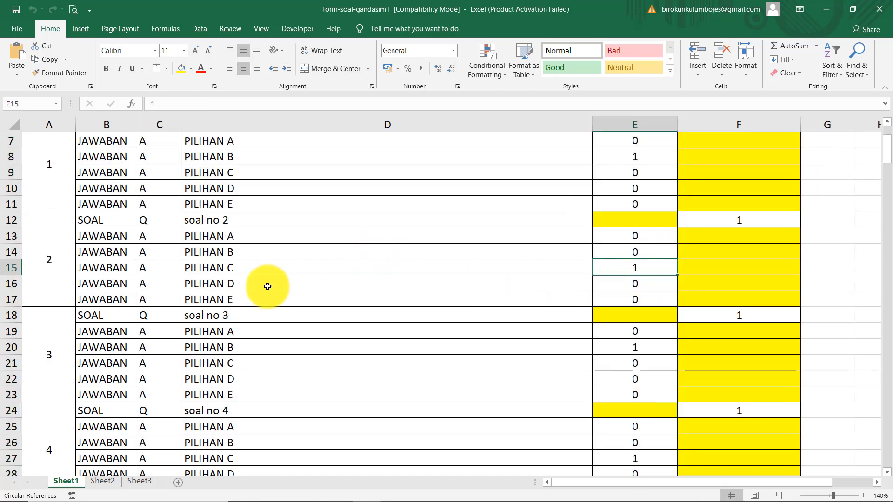
{"action": "left_click", "coordinate": [630, 344]}
{"action": "scroll", "coordinate": [629, 383], "scroll_direction": "down", "scroll_amount": 5}
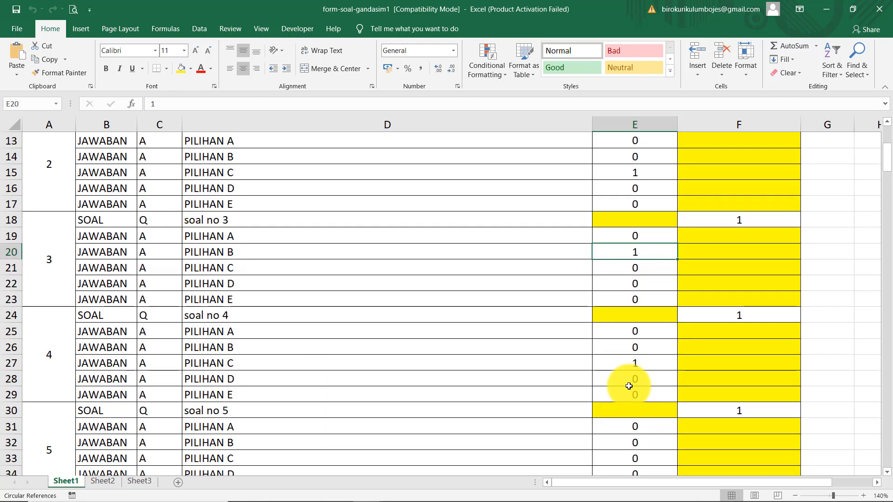
{"action": "scroll", "coordinate": [629, 386], "scroll_direction": "down", "scroll_amount": 12}
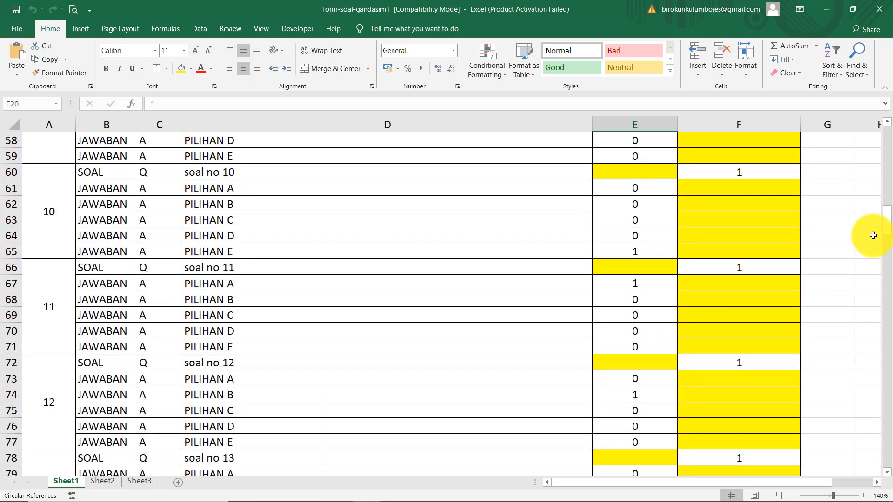
Examine the last question blocks of the form, from question 37 to question 40, including question 40's number and Isi cells.
{"action": "left_click_drag", "start_coordinate": [888, 226], "coordinate": [866, 463]}
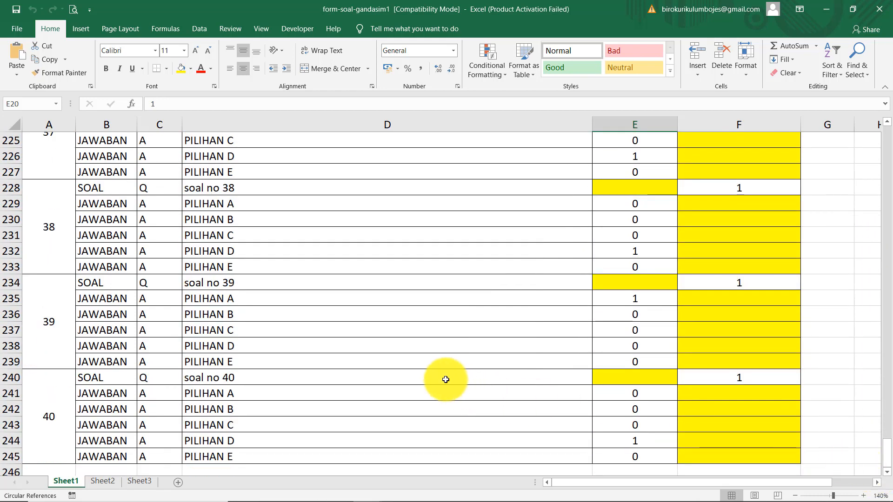
{"action": "scroll", "coordinate": [432, 369], "scroll_direction": "down", "scroll_amount": 4}
{"action": "scroll", "coordinate": [343, 331], "scroll_direction": "up", "scroll_amount": 2}
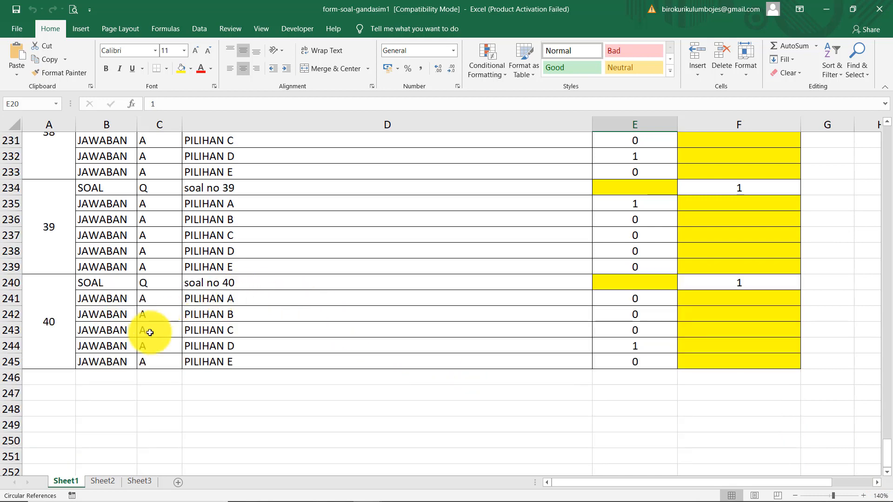
{"action": "left_click", "coordinate": [50, 330]}
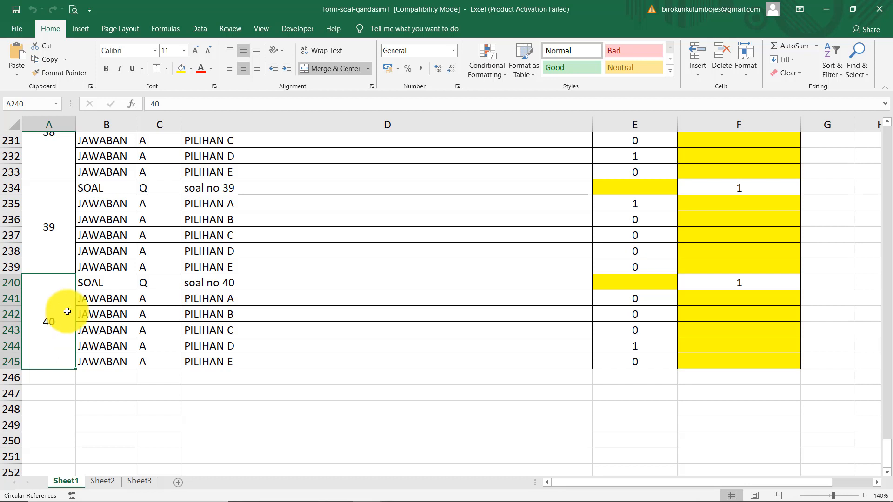
{"action": "left_click", "coordinate": [205, 285]}
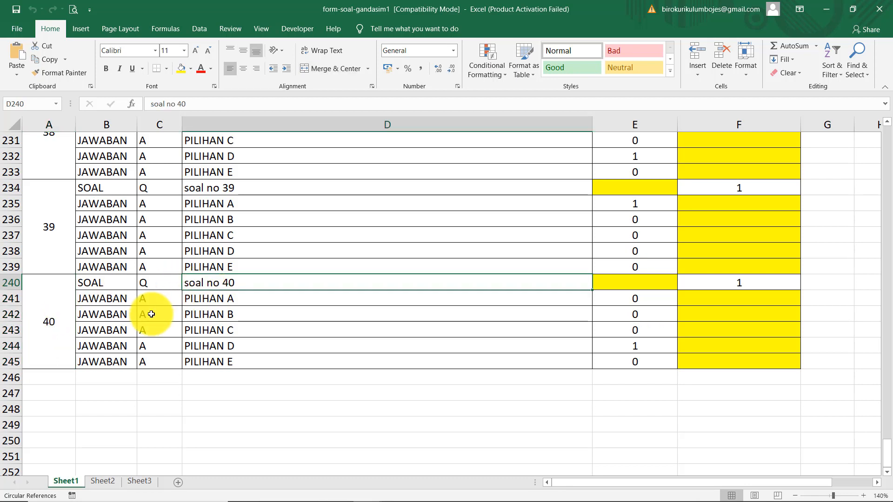
{"action": "scroll", "coordinate": [152, 314], "scroll_direction": "up", "scroll_amount": 2}
{"action": "scroll", "coordinate": [104, 295], "scroll_direction": "down", "scroll_amount": 2}
{"action": "scroll", "coordinate": [35, 315], "scroll_direction": "up", "scroll_amount": 1}
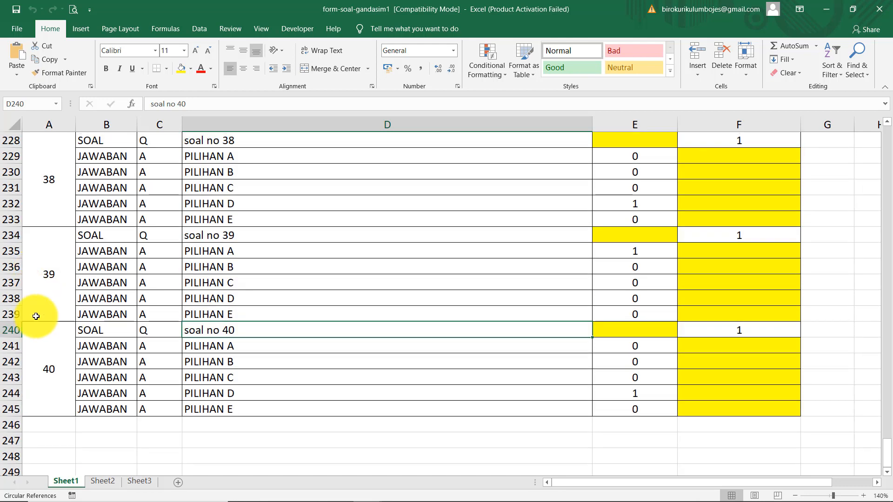
{"action": "scroll", "coordinate": [41, 290], "scroll_direction": "down", "scroll_amount": 2}
{"action": "scroll", "coordinate": [70, 265], "scroll_direction": "up", "scroll_amount": 6}
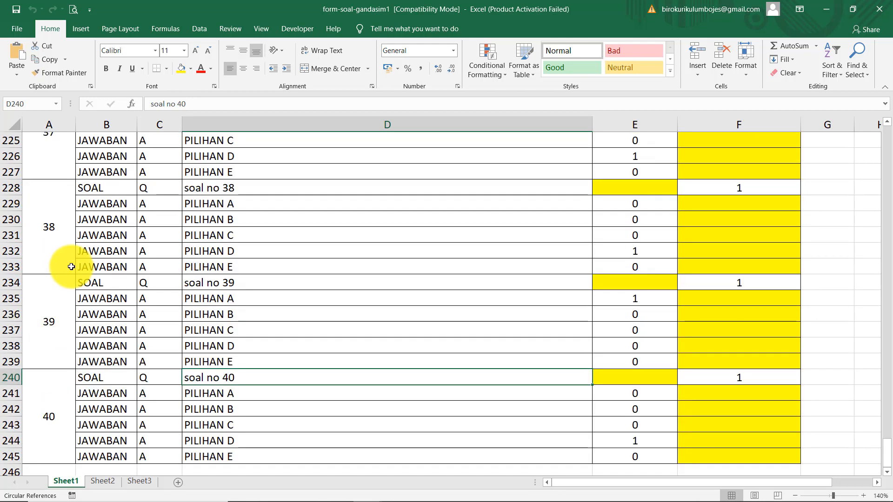
{"action": "left_click", "coordinate": [41, 275]}
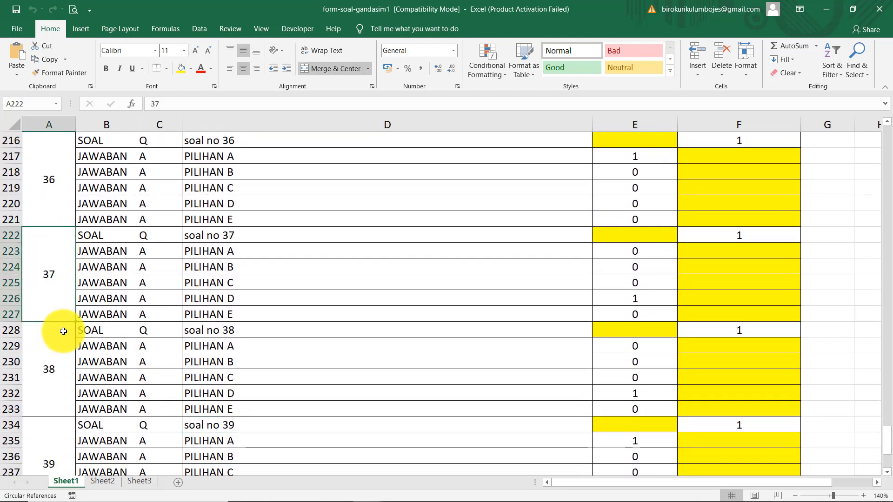
{"action": "scroll", "coordinate": [63, 328], "scroll_direction": "down", "scroll_amount": 5}
Copy the complete question 40 block, columns A to F, and paste it directly below, starting at A246.
{"action": "left_click", "coordinate": [32, 378]}
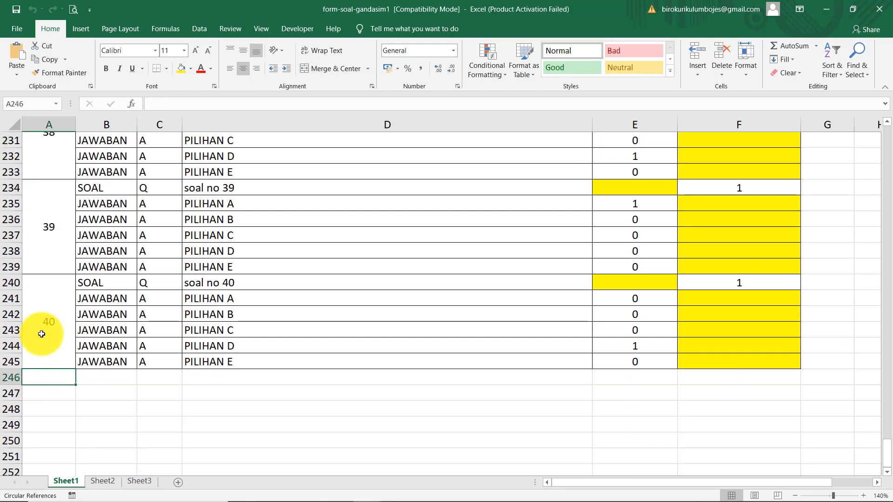
{"action": "left_click_drag", "start_coordinate": [40, 335], "coordinate": [701, 335]}
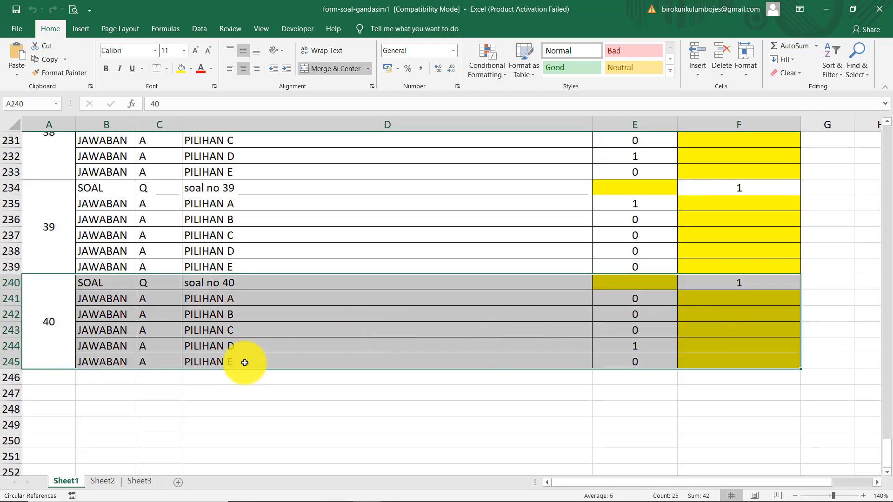
{"action": "key", "text": "ctrl+c"}
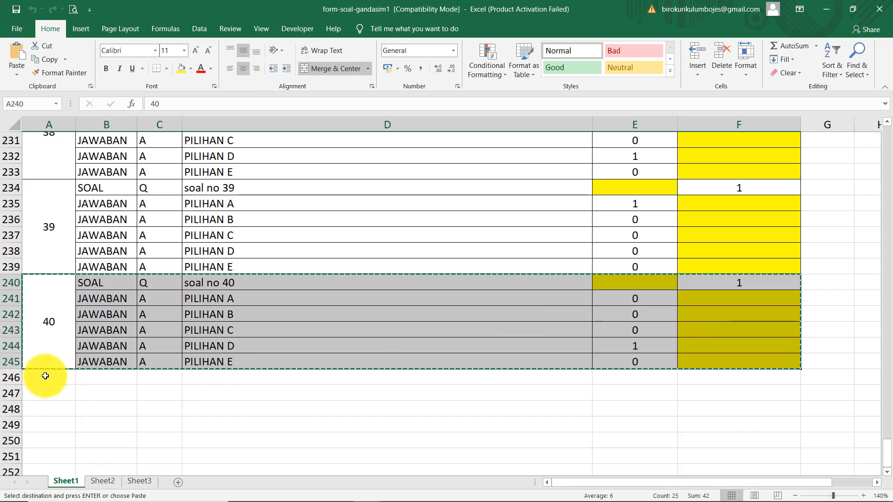
{"action": "left_click", "coordinate": [45, 376]}
{"action": "key", "text": "ctrl+v"}
Change the number of the pasted question block in A246 to 41.
{"action": "left_click", "coordinate": [50, 413]}
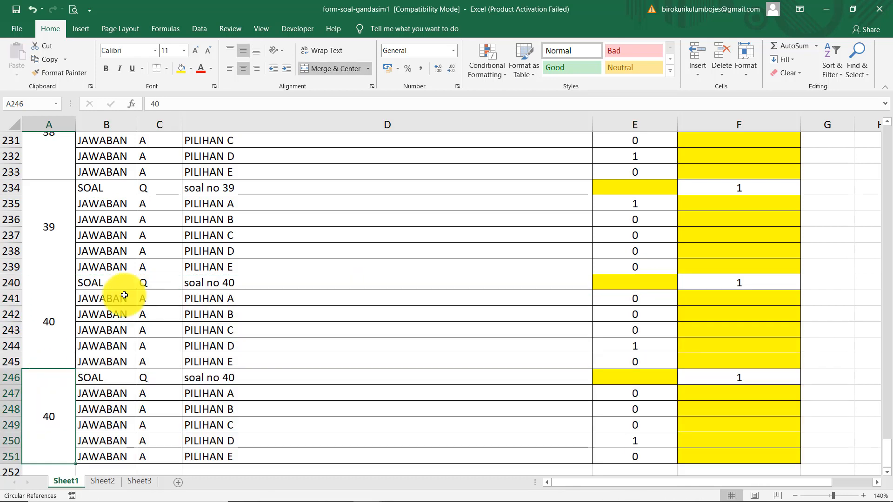
{"action": "left_click", "coordinate": [157, 104]}
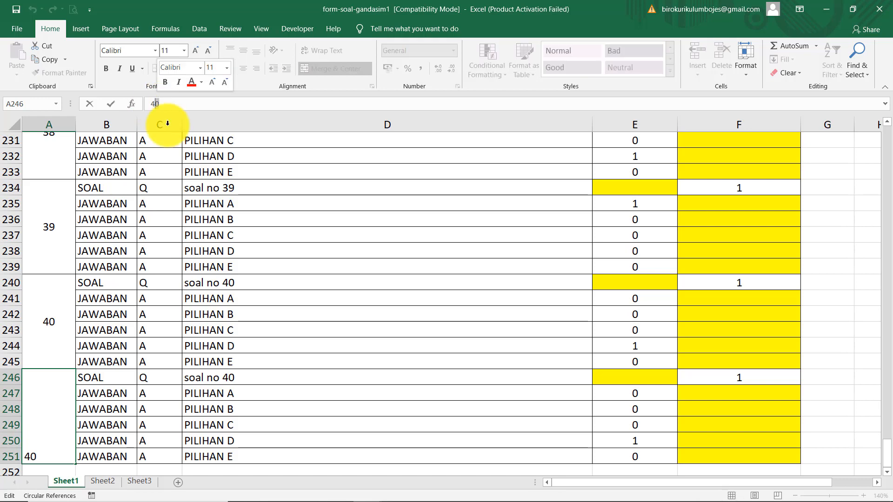
{"action": "key", "text": "BackSpace"}
{"action": "type", "text": "1"}
{"action": "left_click", "coordinate": [234, 388]}
Change the question text of the pasted block in D246 to "soal no 41".
{"action": "left_click", "coordinate": [236, 379]}
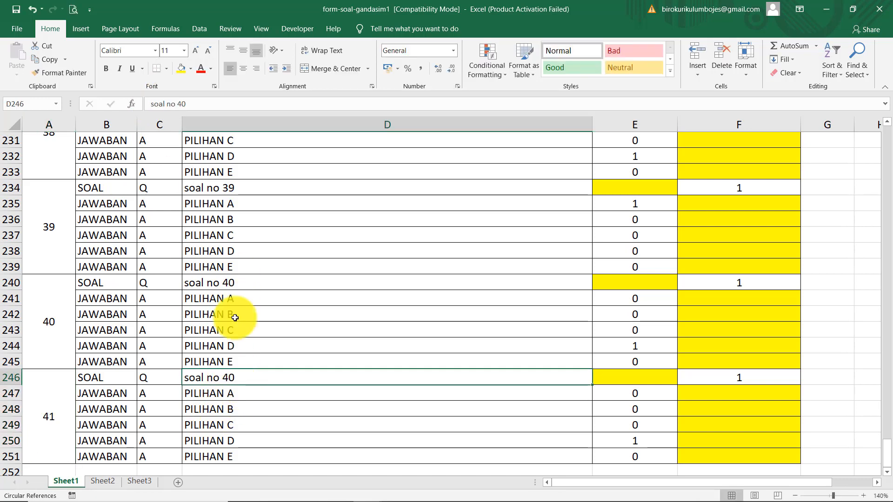
{"action": "left_click", "coordinate": [186, 105]}
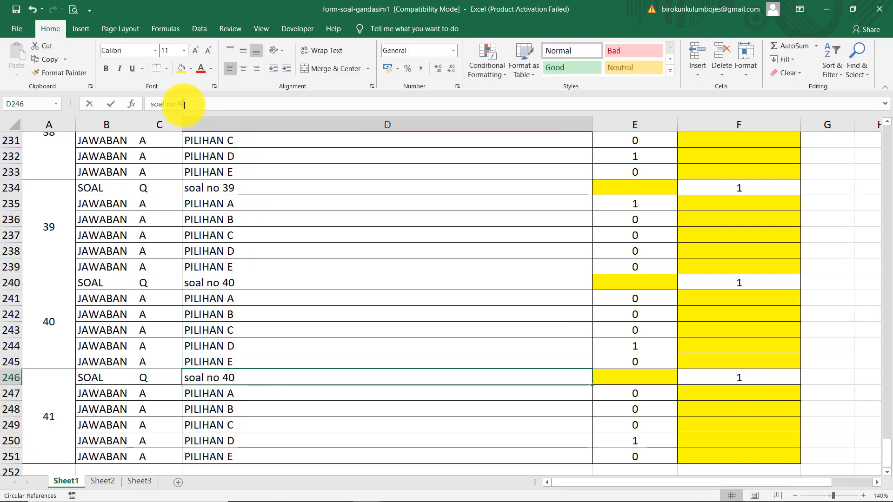
{"action": "key", "text": "BackSpace"}
{"action": "type", "text": "1"}
{"action": "key", "text": "Return"}
{"action": "key", "text": "Return"}
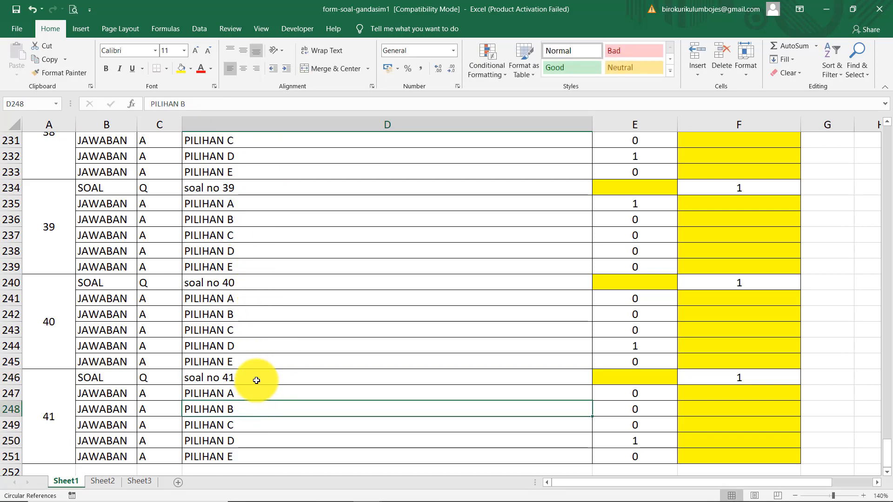
Fill the Isi cells of questions 41 and 40 (D246 and D240) with yellow.
{"action": "left_click", "coordinate": [256, 380]}
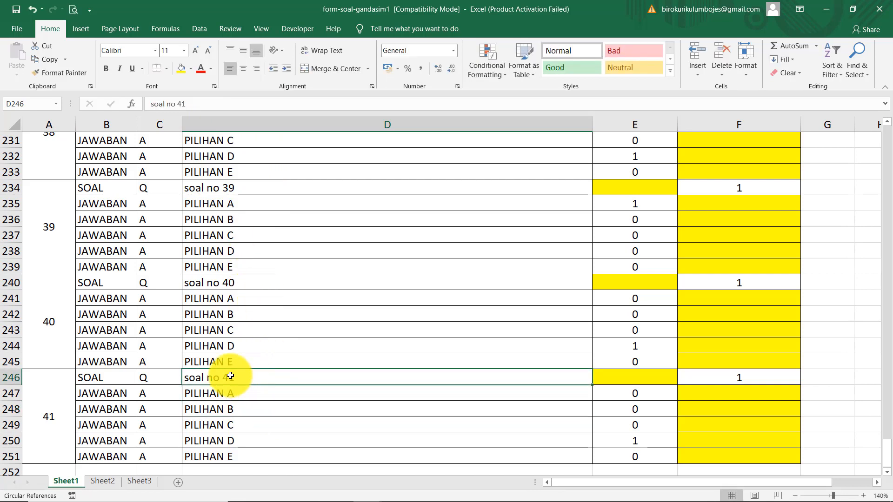
{"action": "left_click", "coordinate": [183, 68]}
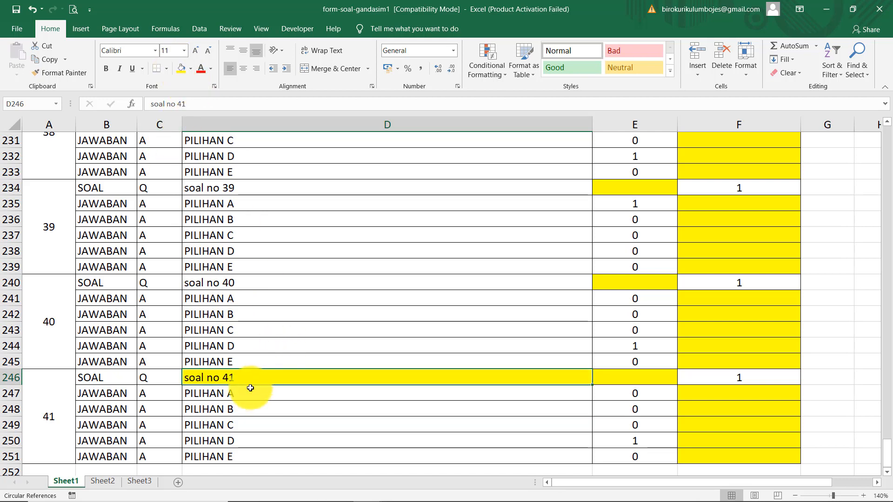
{"action": "left_click", "coordinate": [251, 281]}
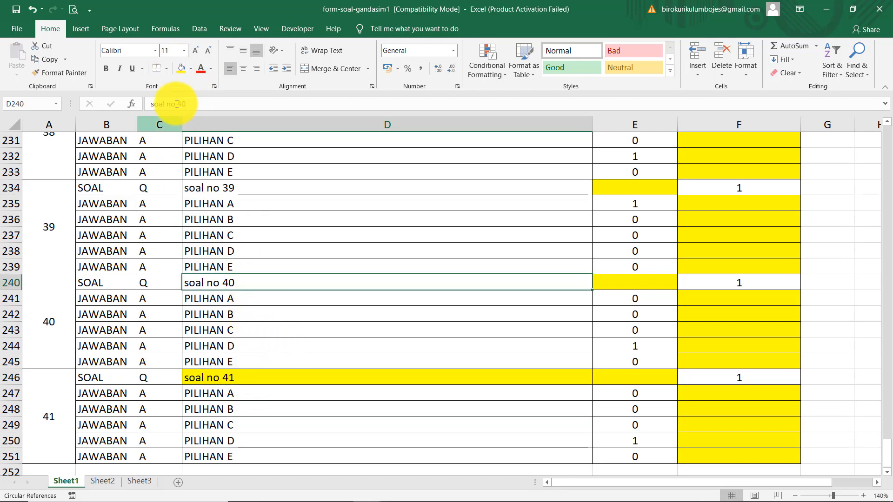
{"action": "left_click", "coordinate": [181, 69]}
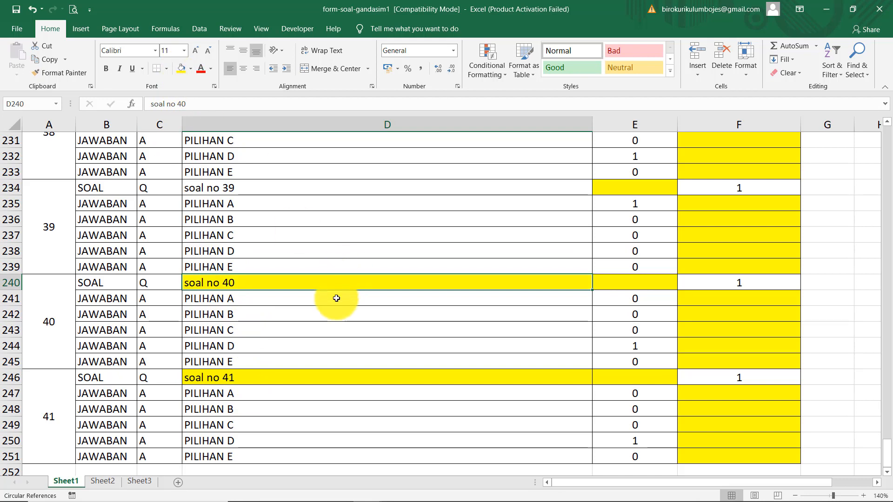
Compare the question cells of numbers 39, 40 and 41, and inspect the number cell of the added block.
{"action": "left_click", "coordinate": [280, 187]}
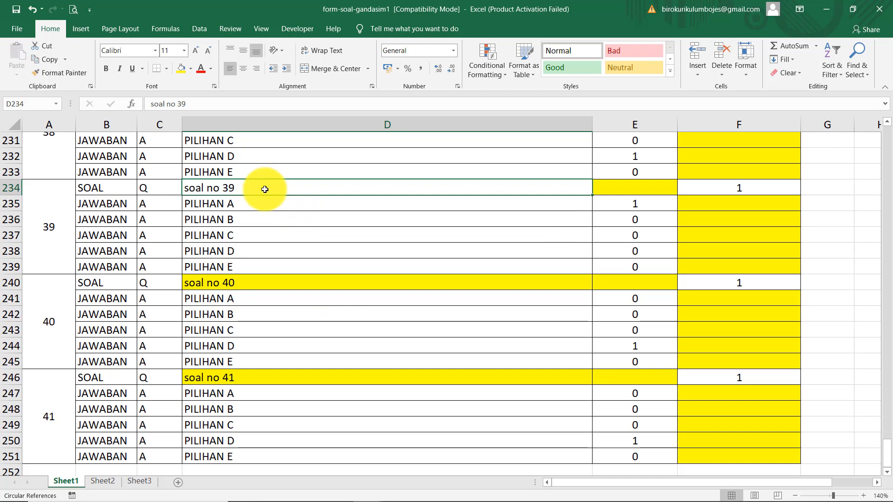
{"action": "left_click", "coordinate": [235, 281]}
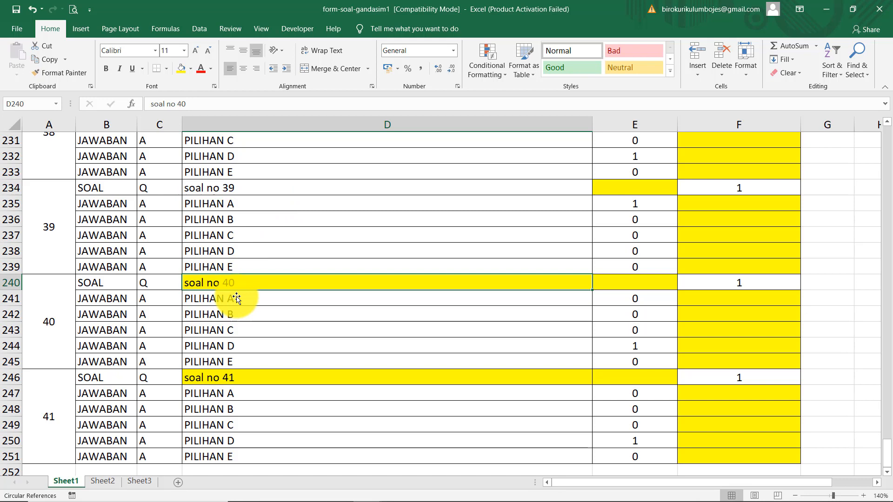
{"action": "left_click", "coordinate": [236, 376]}
{"action": "scroll", "coordinate": [253, 391], "scroll_direction": "down", "scroll_amount": 3}
{"action": "scroll", "coordinate": [245, 358], "scroll_direction": "up", "scroll_amount": 2}
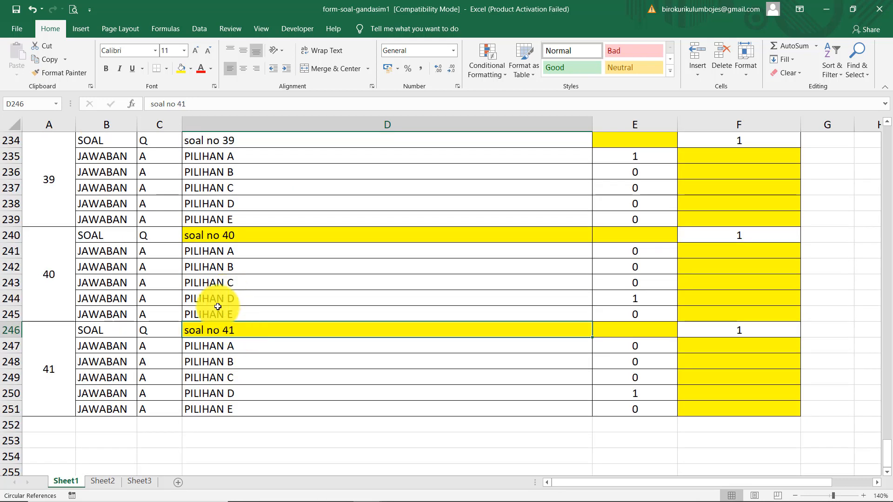
{"action": "left_click", "coordinate": [56, 358]}
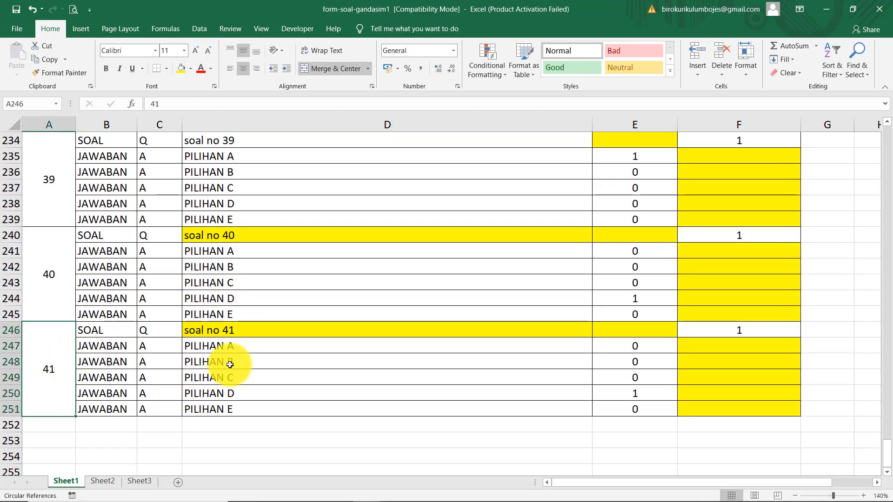
{"action": "left_click", "coordinate": [240, 329]}
{"action": "left_click", "coordinate": [46, 369]}
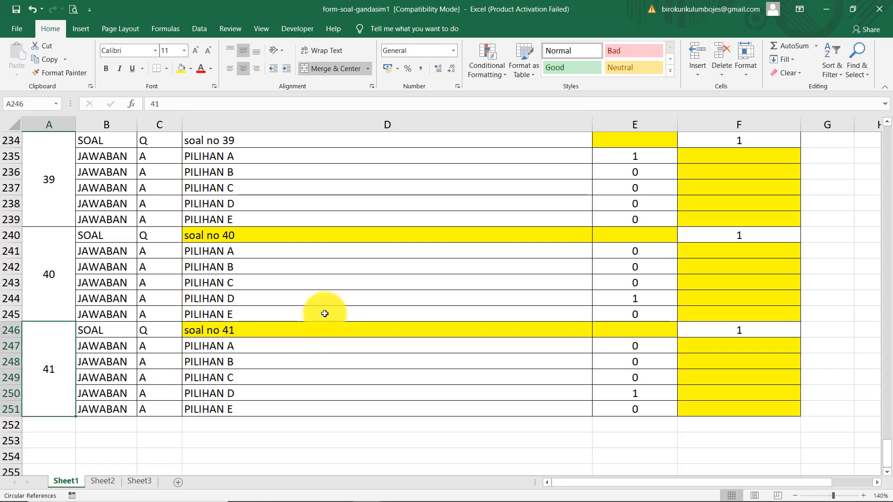
Delete rows 246 to 251, which hold the added question 41 block.
{"action": "left_click_drag", "start_coordinate": [5, 330], "coordinate": [5, 403]}
{"action": "right_click", "coordinate": [5, 404]}
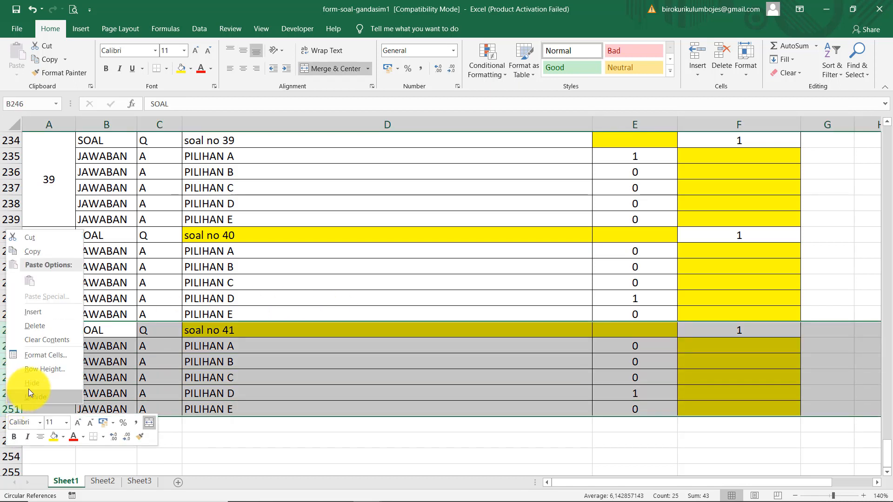
{"action": "key", "text": "Escape"}
{"action": "key", "text": "Delete"}
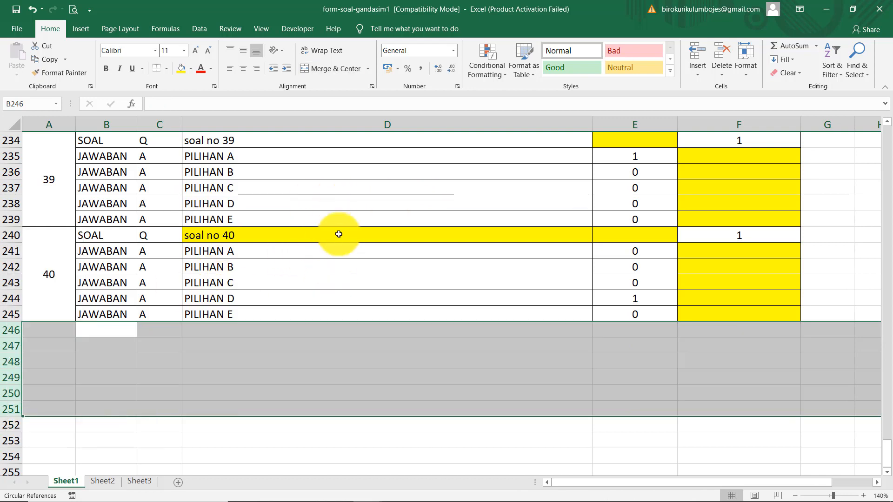
Check the Status Jawaban cells marking the correct answers of questions 37 and 38, and look over the preceding question blocks.
{"action": "scroll", "coordinate": [588, 152], "scroll_direction": "up", "scroll_amount": 3}
{"action": "left_click", "coordinate": [623, 156]}
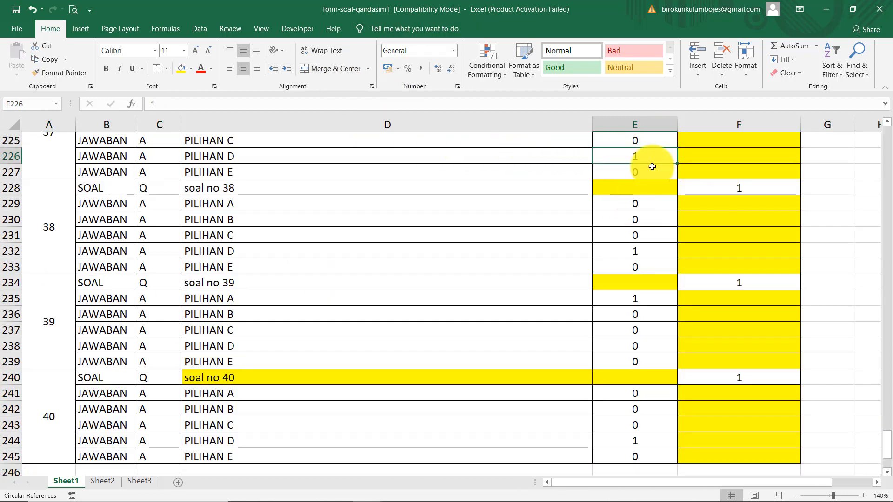
{"action": "left_click", "coordinate": [637, 252]}
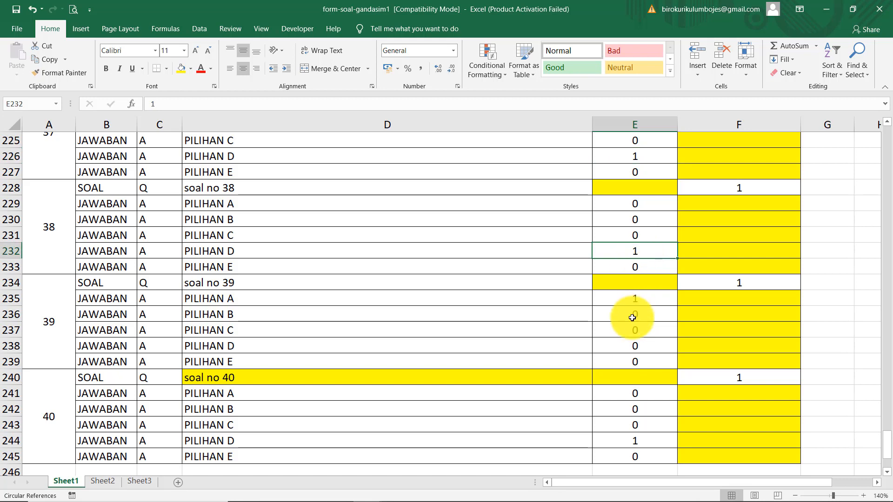
{"action": "scroll", "coordinate": [633, 318], "scroll_direction": "up", "scroll_amount": 9}
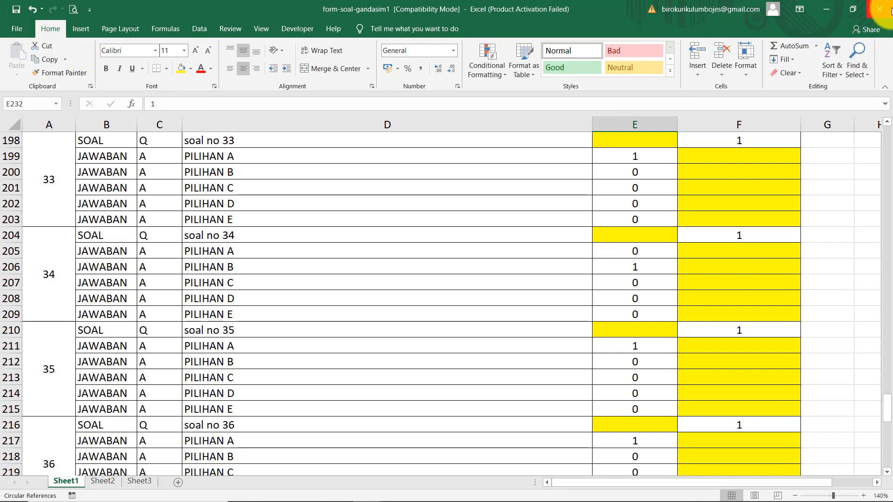
Close the form-soal-gandasim1 workbook without saving its changes and return to the Soal simulasi PAS Gasal 2020 folder.
{"action": "left_click", "coordinate": [461, 273]}
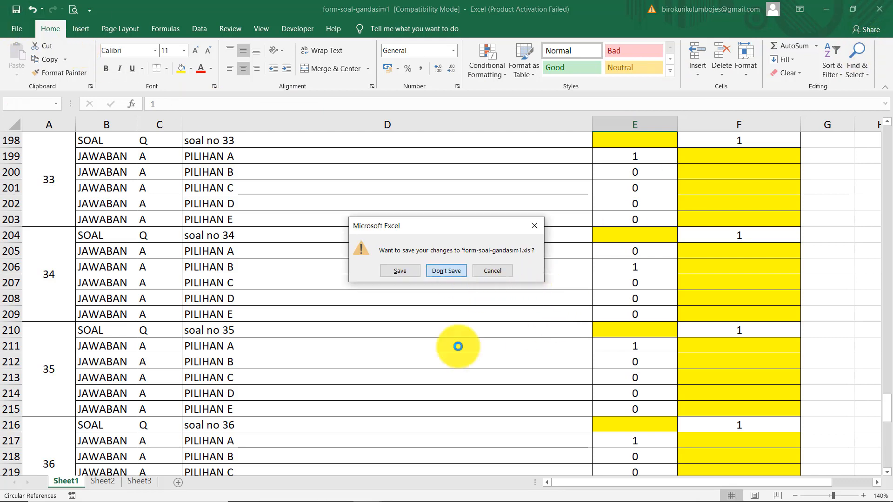
{"action": "left_click", "coordinate": [821, 12]}
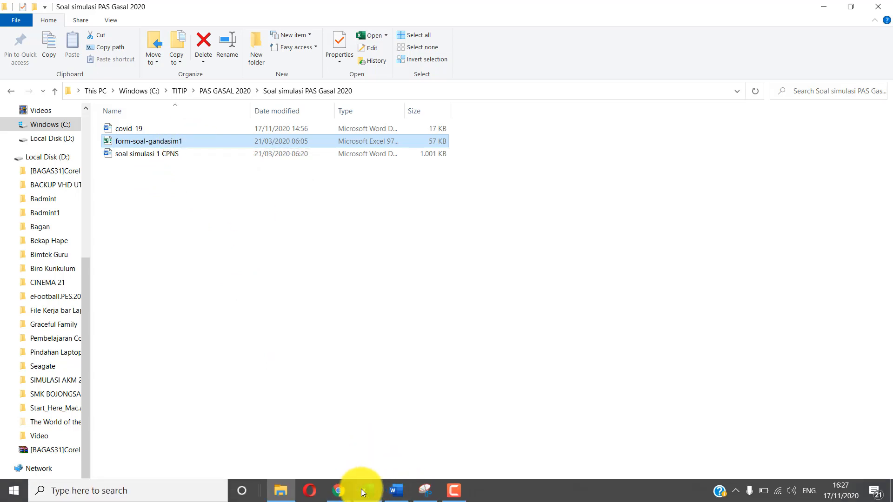
Switch to Chrome, import form-soal-gandasim1.xls into the SIMULASI 1 topic, and read the import summary.
{"action": "left_click", "coordinate": [339, 492]}
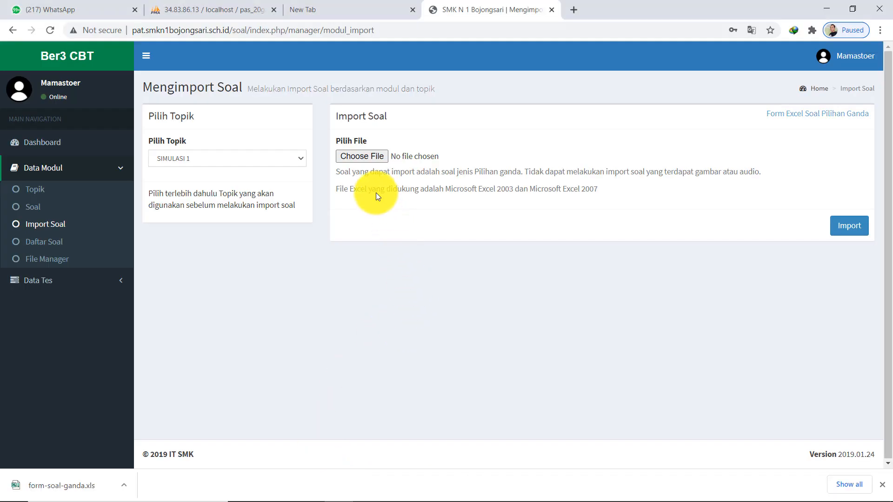
{"action": "left_click", "coordinate": [364, 158]}
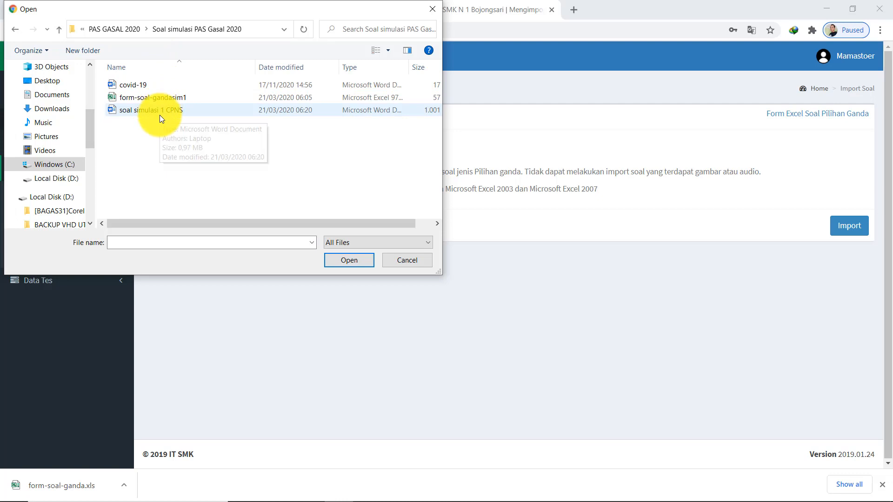
{"action": "left_click", "coordinate": [135, 97]}
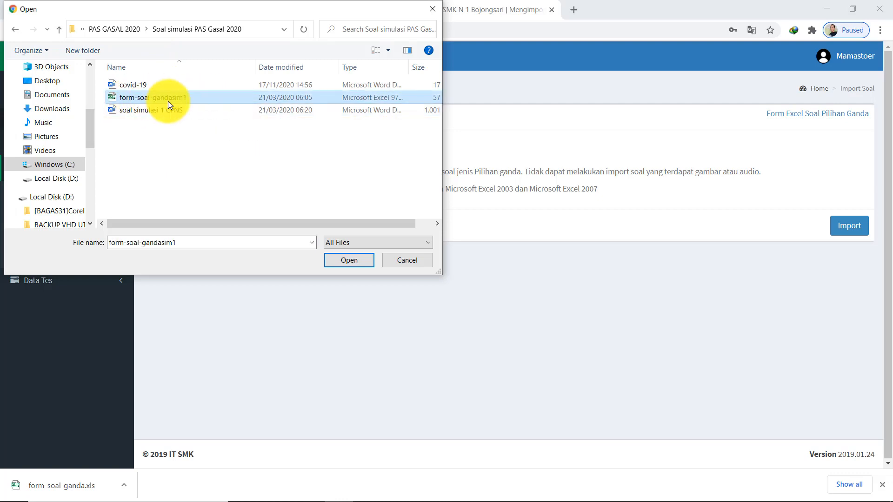
{"action": "left_click", "coordinate": [354, 258]}
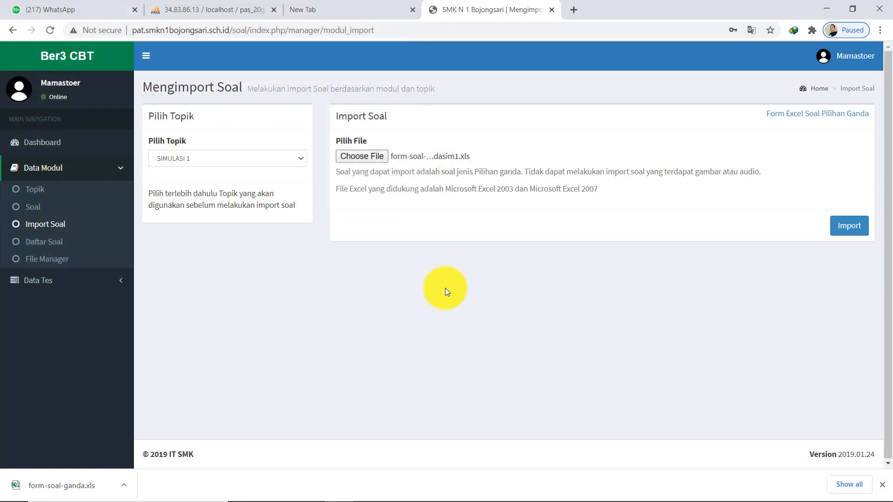
{"action": "left_click", "coordinate": [848, 226]}
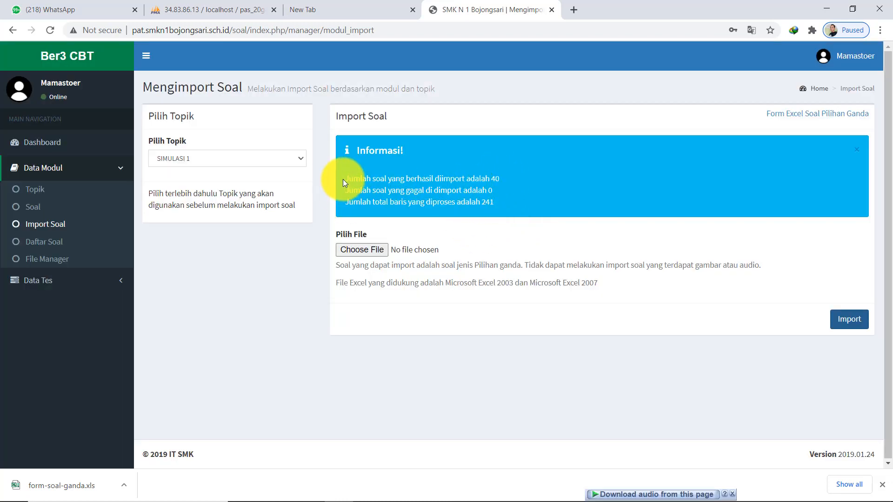
{"action": "left_click_drag", "start_coordinate": [345, 179], "coordinate": [349, 196]}
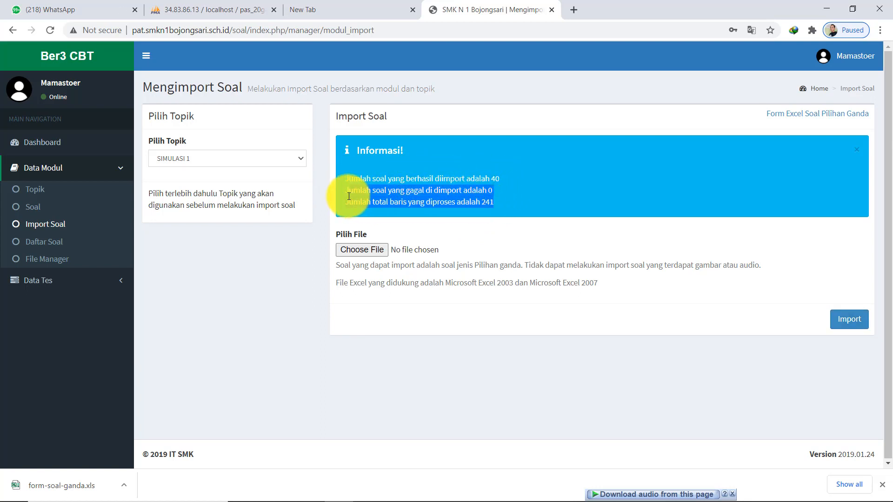
{"action": "left_click", "coordinate": [392, 180]}
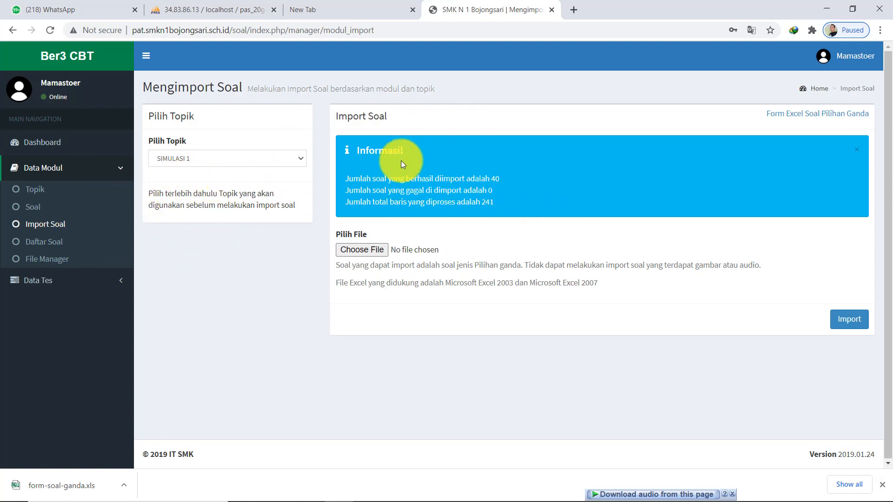
Open the question management page for the SIMULASI 1 topic and go to page 4 of its question list.
{"action": "left_click", "coordinate": [35, 212]}
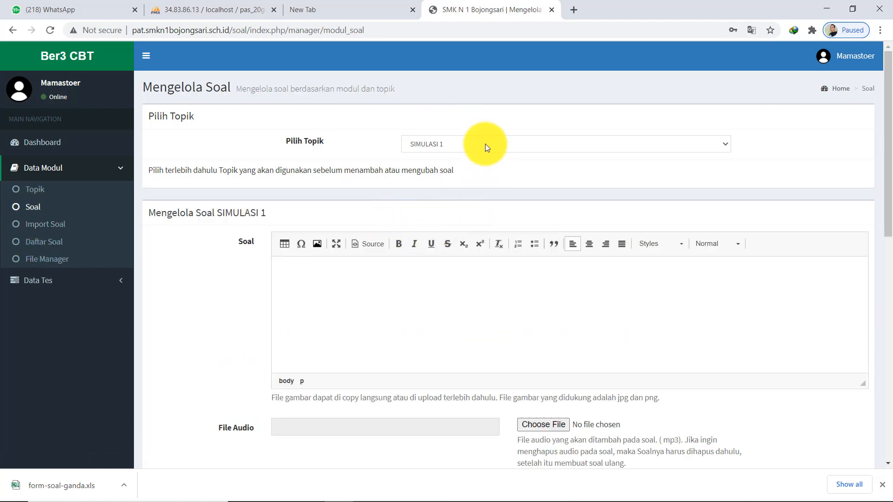
{"action": "left_click", "coordinate": [514, 144]}
{"action": "left_click", "coordinate": [514, 166]}
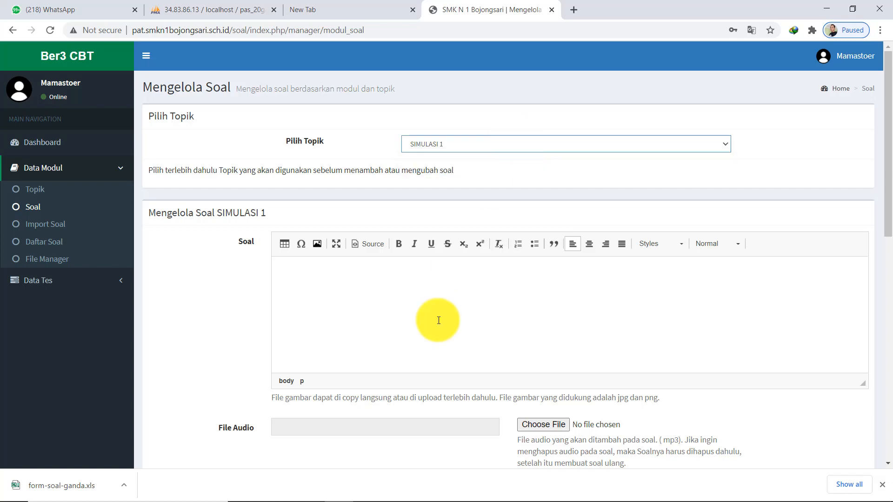
{"action": "scroll", "coordinate": [437, 320], "scroll_direction": "down", "scroll_amount": 7}
{"action": "scroll", "coordinate": [437, 320], "scroll_direction": "down", "scroll_amount": 3}
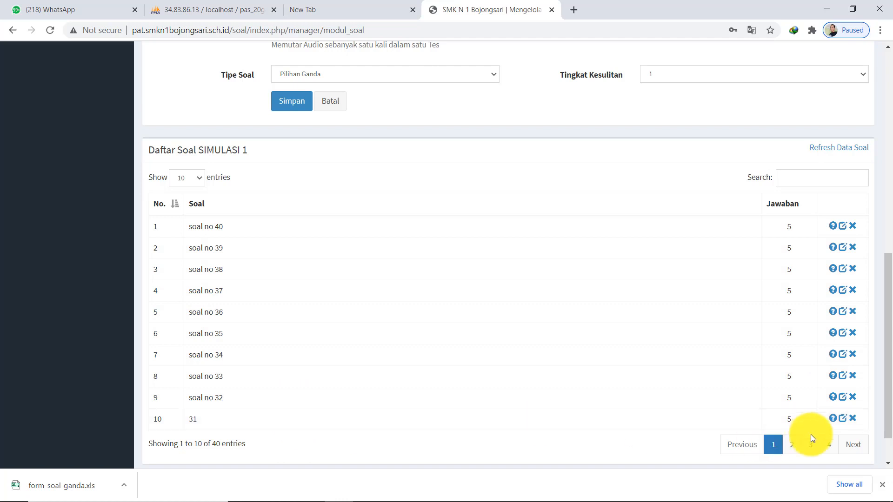
{"action": "left_click", "coordinate": [829, 444]}
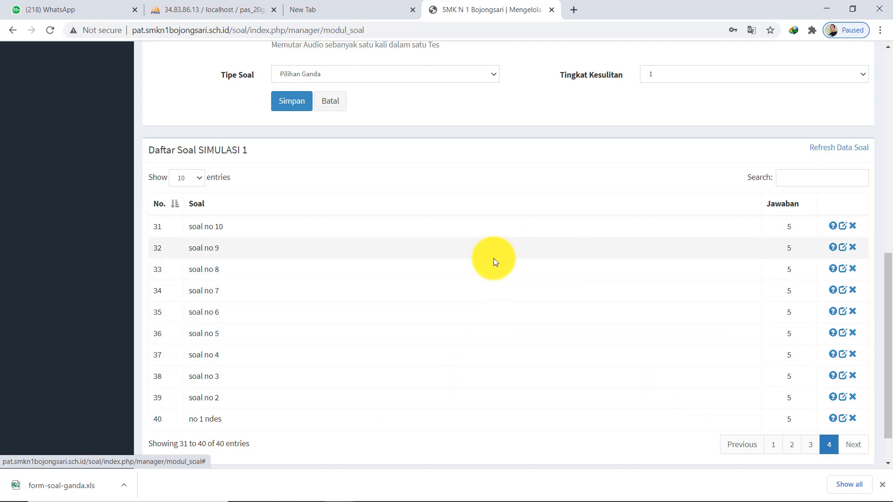
Look through the first and last pages of the SIMULASI 1 question list to check the order of the imported questions.
{"action": "scroll", "coordinate": [654, 395], "scroll_direction": "down", "scroll_amount": 2}
{"action": "scroll", "coordinate": [654, 395], "scroll_direction": "up", "scroll_amount": 1}
{"action": "scroll", "coordinate": [654, 392], "scroll_direction": "up", "scroll_amount": 2}
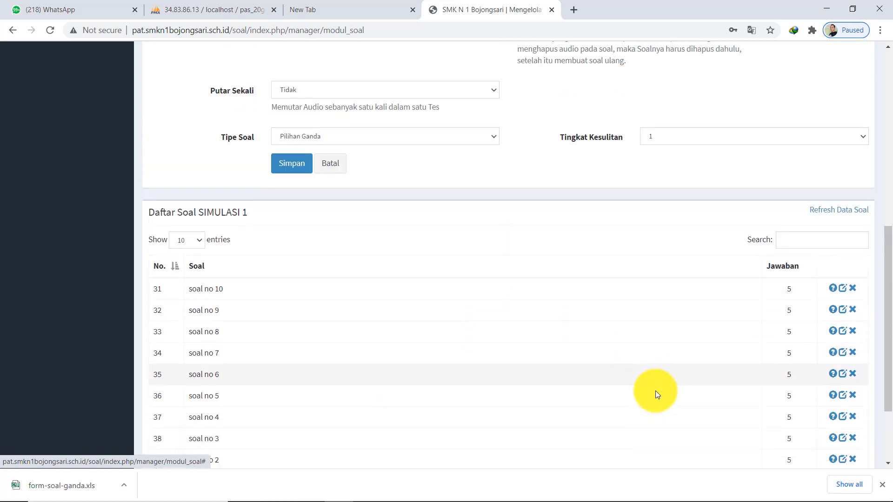
{"action": "scroll", "coordinate": [654, 391], "scroll_direction": "down", "scroll_amount": 3}
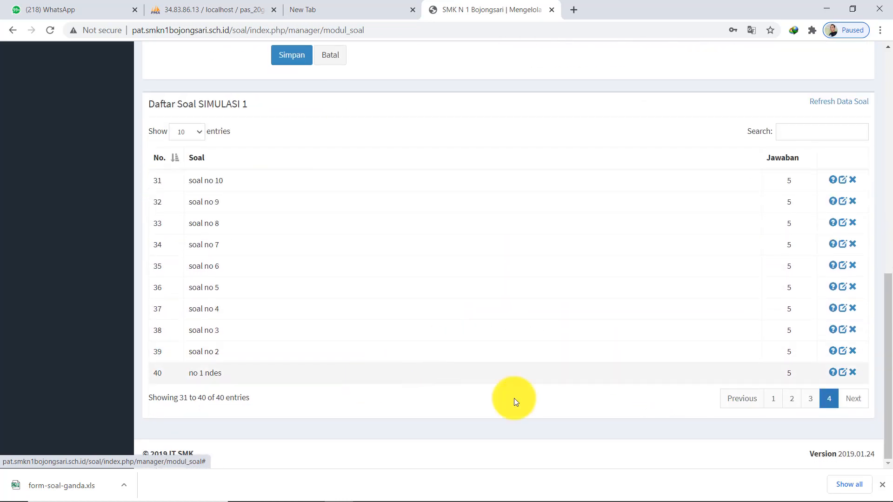
{"action": "scroll", "coordinate": [386, 266], "scroll_direction": "up", "scroll_amount": 3}
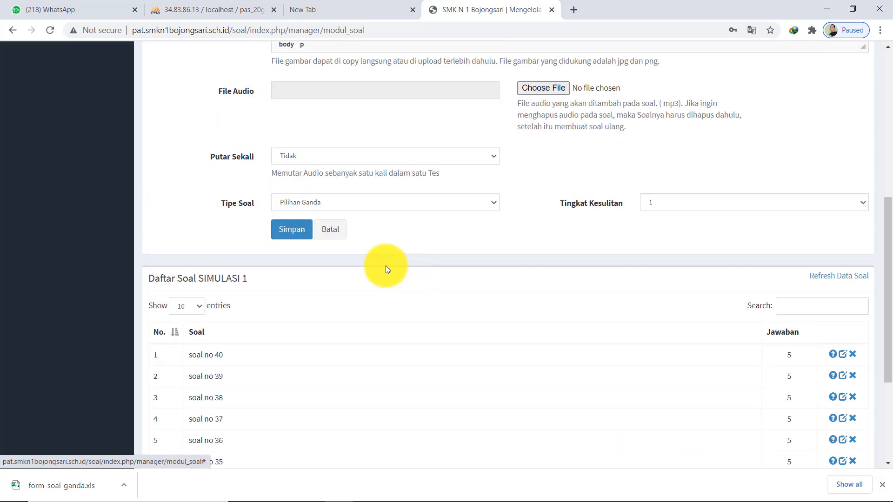
{"action": "scroll", "coordinate": [551, 355], "scroll_direction": "down", "scroll_amount": 3}
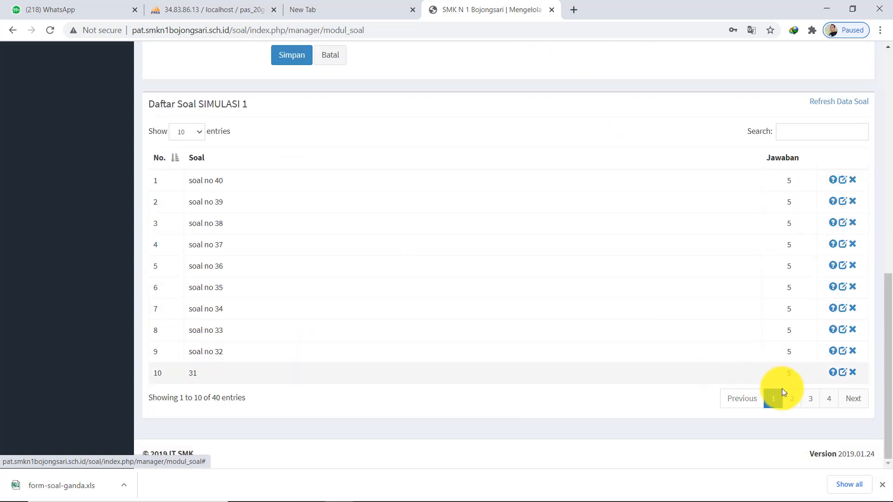
{"action": "left_click", "coordinate": [831, 403]}
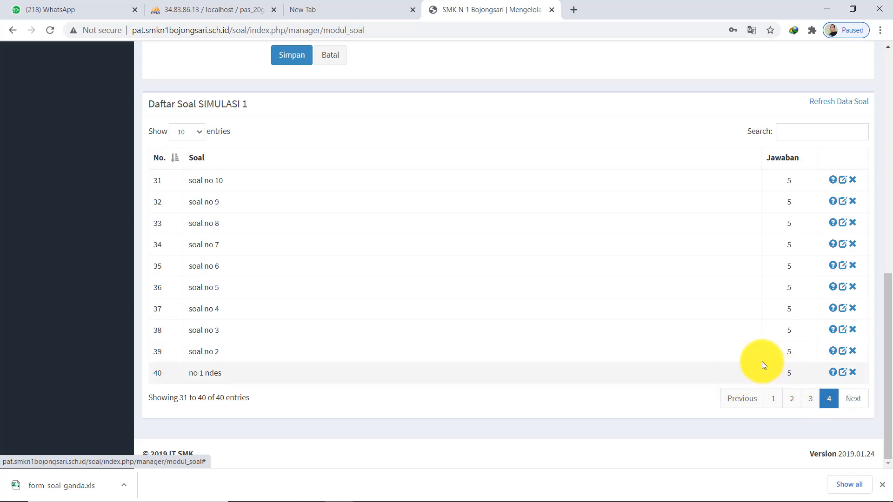
{"action": "scroll", "coordinate": [774, 302], "scroll_direction": "up", "scroll_amount": 2}
{"action": "scroll", "coordinate": [790, 284], "scroll_direction": "down", "scroll_amount": 2}
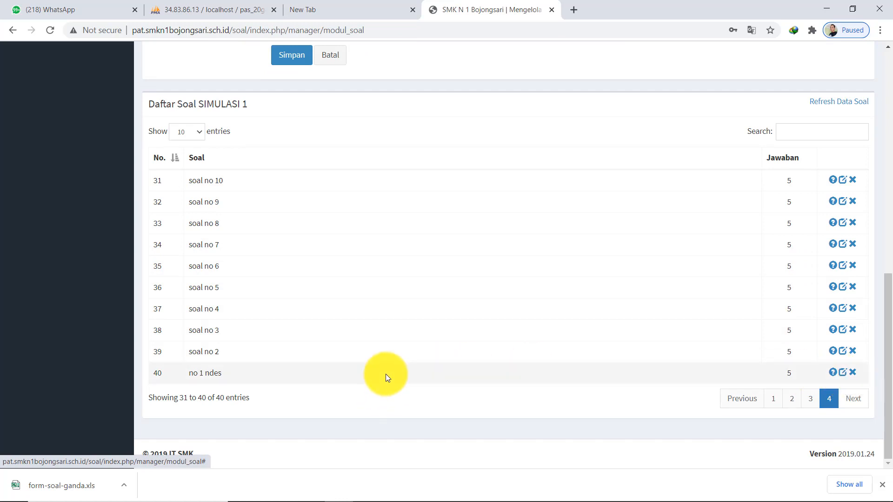
Open the question "no 1 ndes" for editing and examine its text in the Soal editor.
{"action": "left_click", "coordinate": [843, 375]}
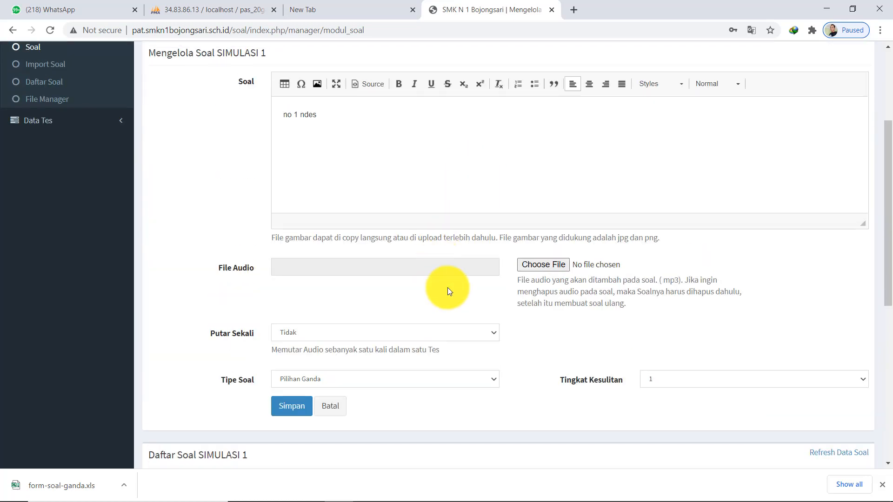
{"action": "left_click_drag", "start_coordinate": [325, 120], "coordinate": [271, 108]}
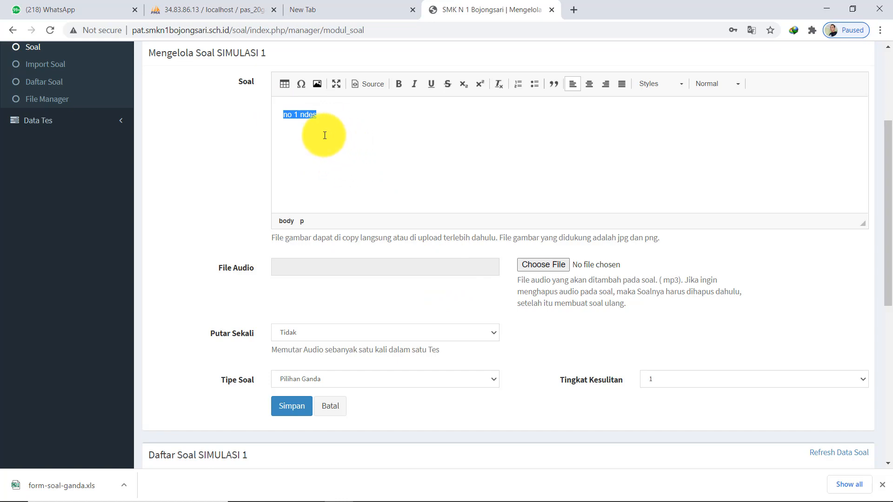
{"action": "left_click", "coordinate": [300, 115]}
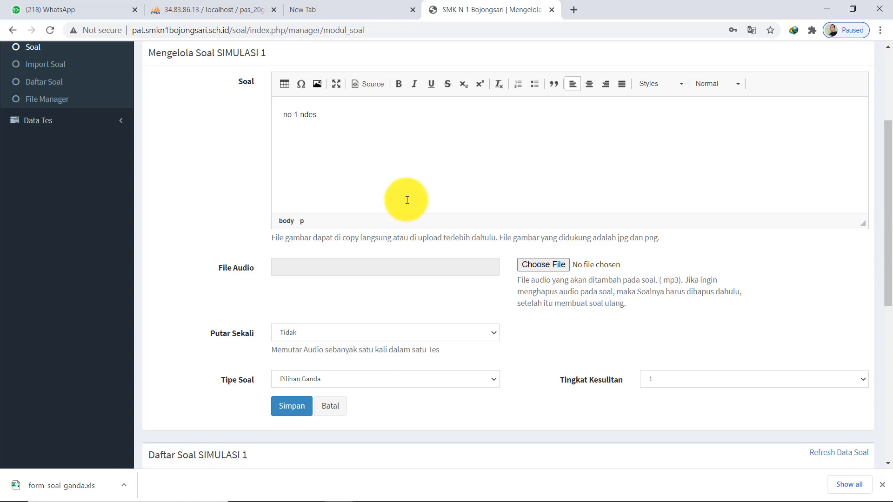
{"action": "scroll", "coordinate": [506, 187], "scroll_direction": "up", "scroll_amount": 1}
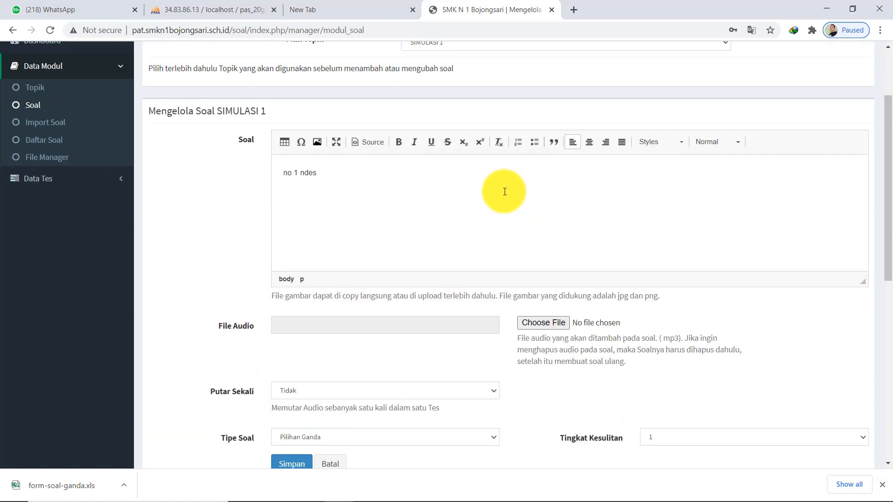
Switch to the Soal simulasi PAS Gasal 2020 folder and open the Word document soal simulasi 1 CPNS.
{"action": "mouse_move", "coordinate": [349, 483]}
{"action": "left_click", "coordinate": [282, 488]}
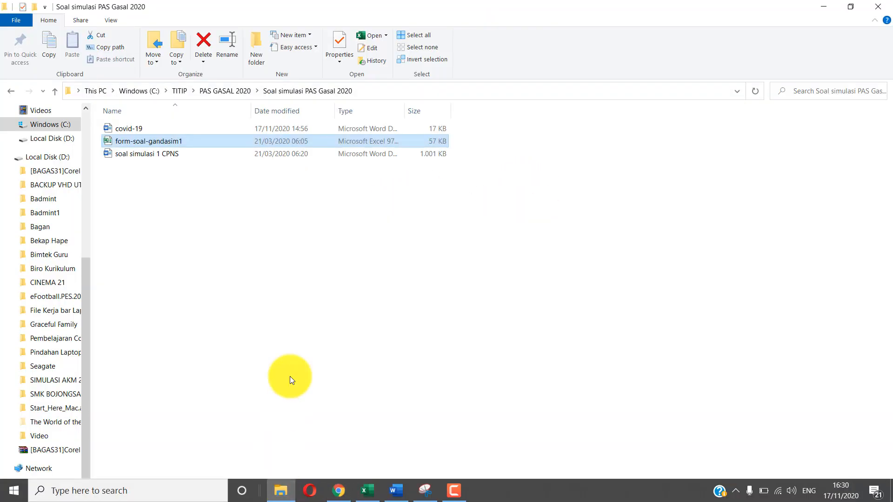
{"action": "left_click", "coordinate": [180, 155]}
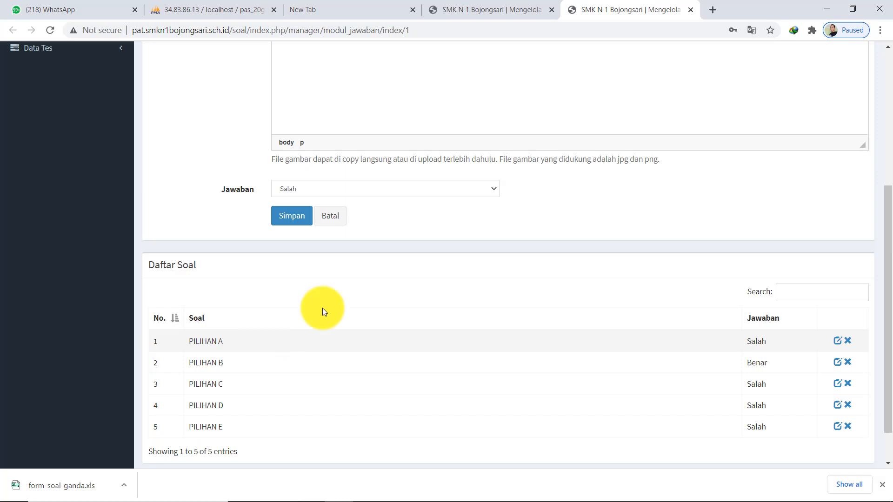
Review the answer editor and the list of answer options for the question "no 1 ndes".
{"action": "scroll", "coordinate": [430, 206], "scroll_direction": "up", "scroll_amount": 3}
{"action": "left_click", "coordinate": [426, 202]}
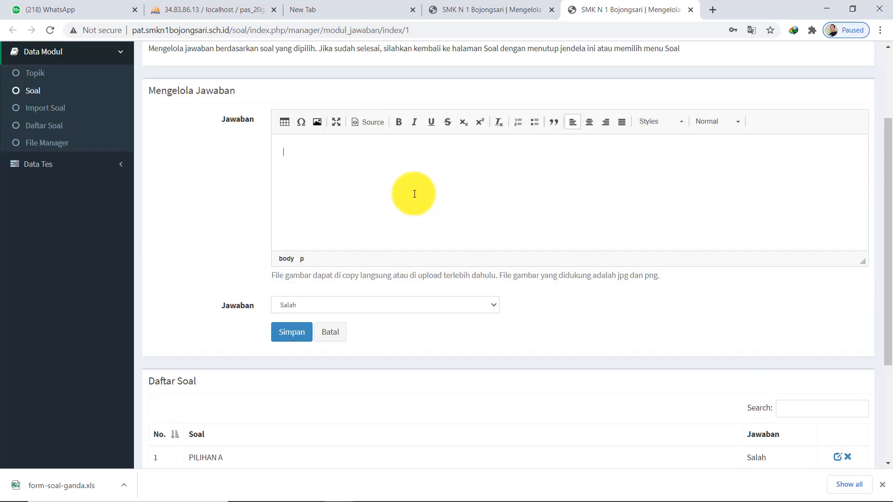
{"action": "scroll", "coordinate": [414, 194], "scroll_direction": "down", "scroll_amount": 4}
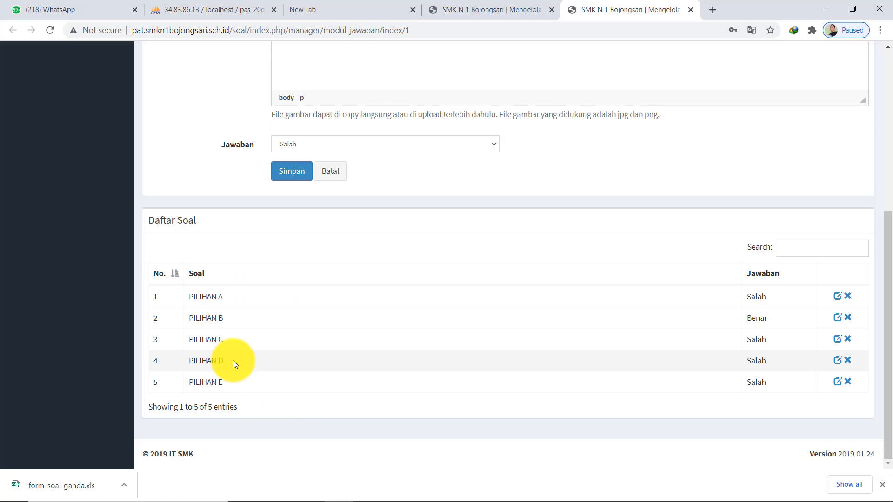
{"action": "scroll", "coordinate": [295, 184], "scroll_direction": "up", "scroll_amount": 5}
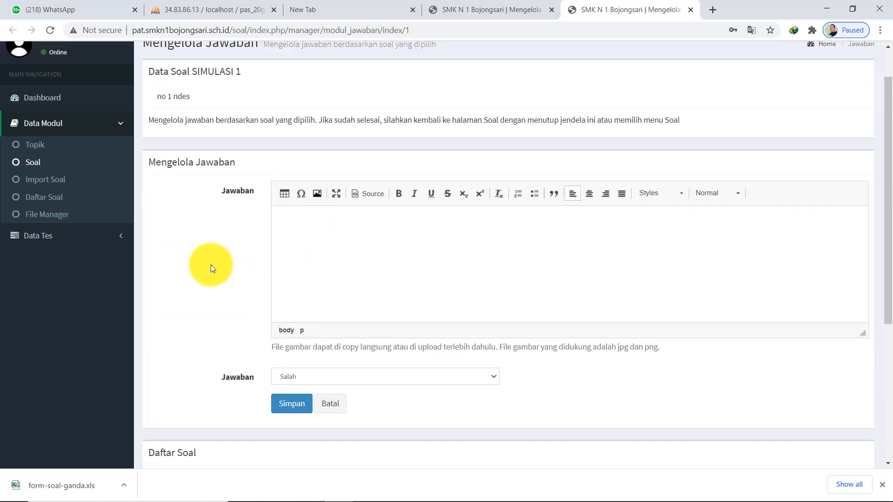
Return to the SIMULASI 1 question list, open "no 1 ndes" for editing, and select its whole question text.
{"action": "left_click", "coordinate": [34, 164]}
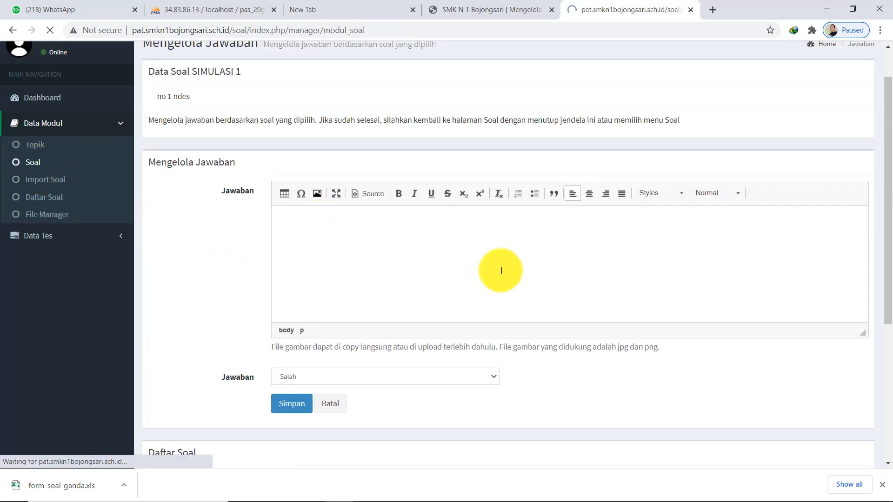
{"action": "scroll", "coordinate": [500, 270], "scroll_direction": "down", "scroll_amount": 8}
{"action": "scroll", "coordinate": [657, 321], "scroll_direction": "down", "scroll_amount": 4}
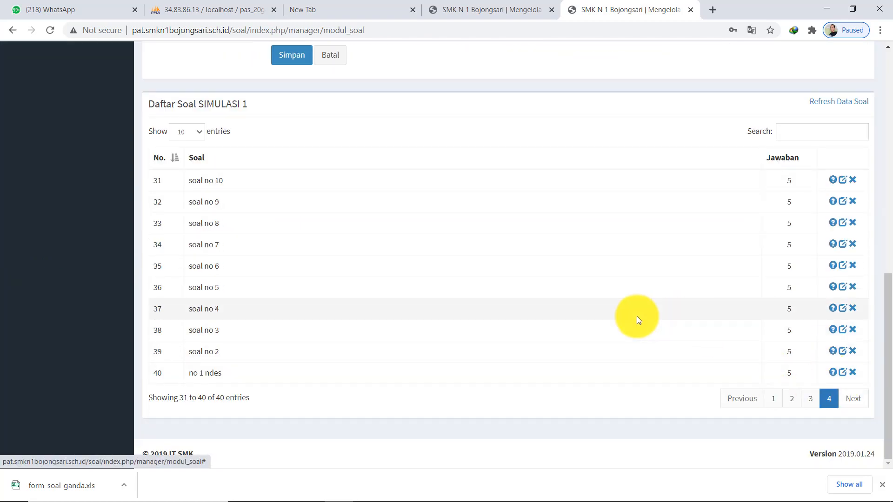
{"action": "left_click", "coordinate": [843, 372]}
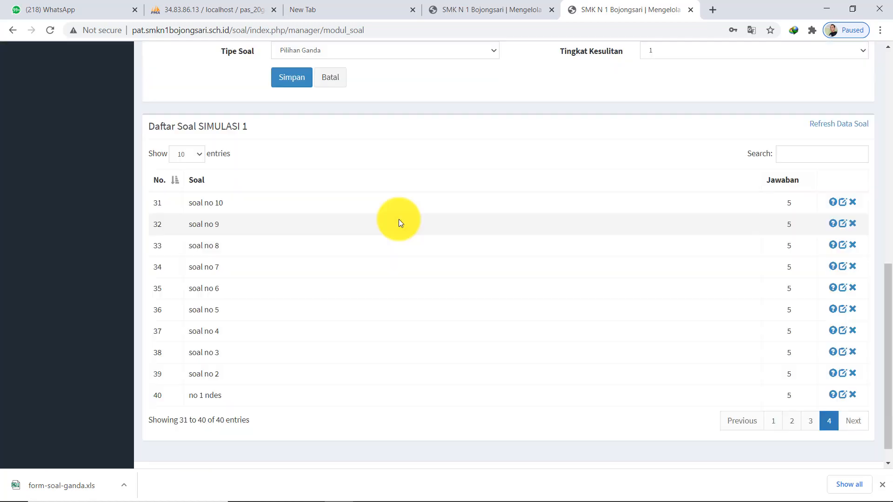
{"action": "left_click_drag", "start_coordinate": [332, 117], "coordinate": [246, 105]}
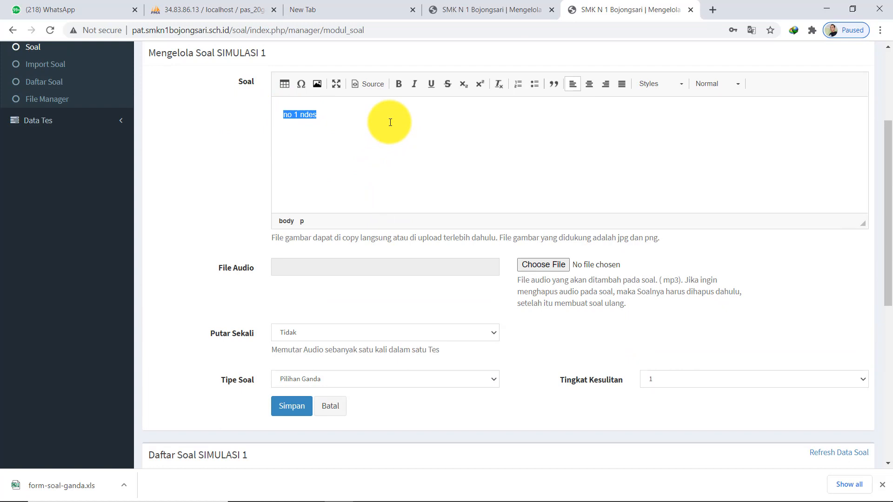
Switch to the Word document soal simulasi 1 CPNS to view its questions, and bring up the Excel workbook KODE GURU DAN MAPEL.
{"action": "mouse_move", "coordinate": [361, 497]}
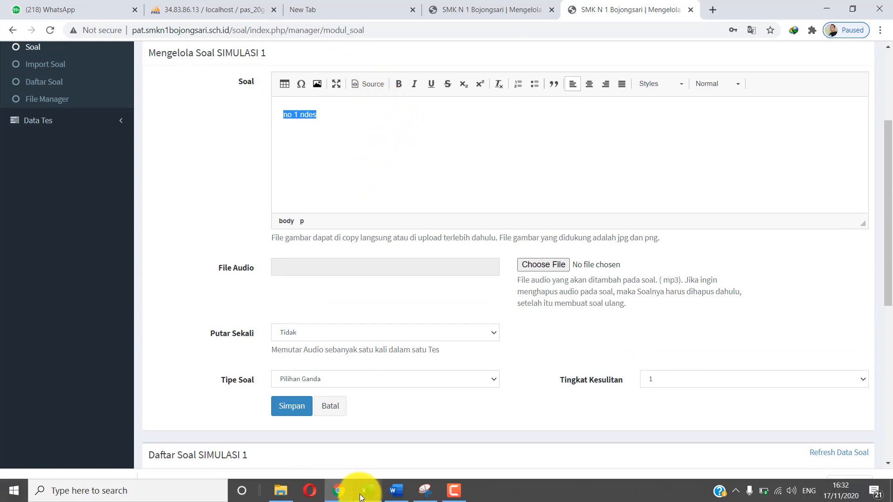
{"action": "mouse_move", "coordinate": [395, 491]}
{"action": "left_click", "coordinate": [402, 430]}
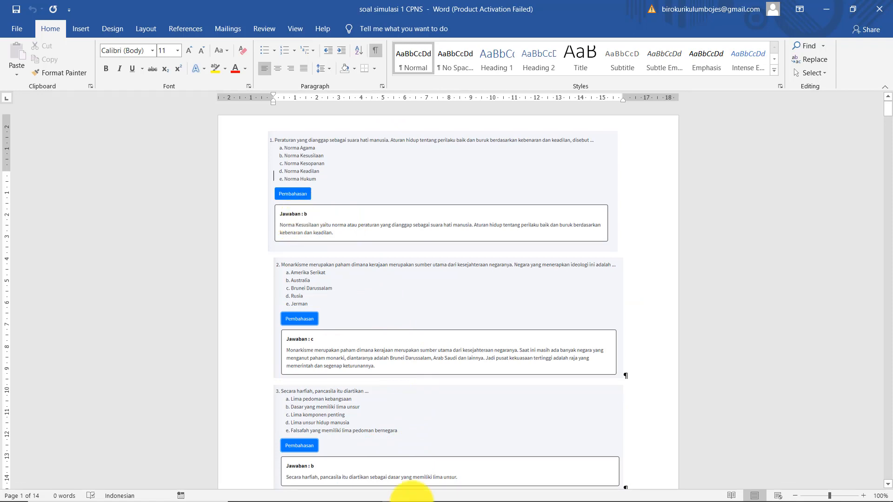
{"action": "mouse_move", "coordinate": [412, 500]}
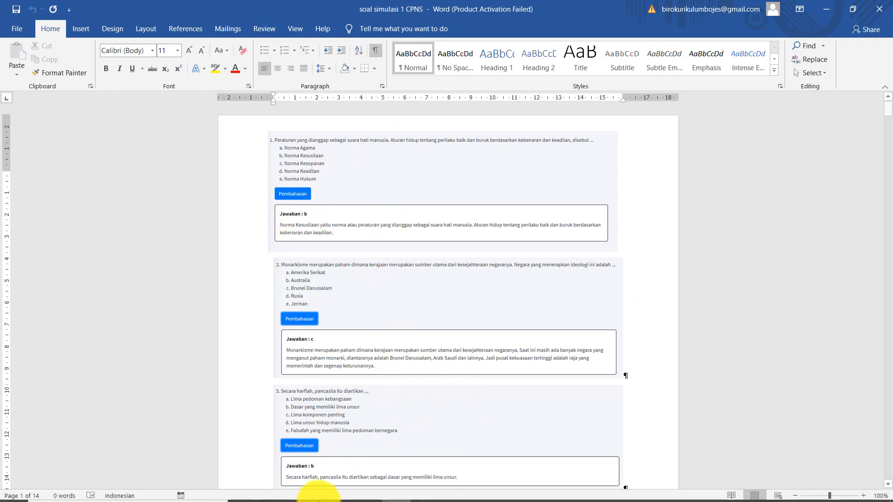
{"action": "mouse_move", "coordinate": [355, 501]}
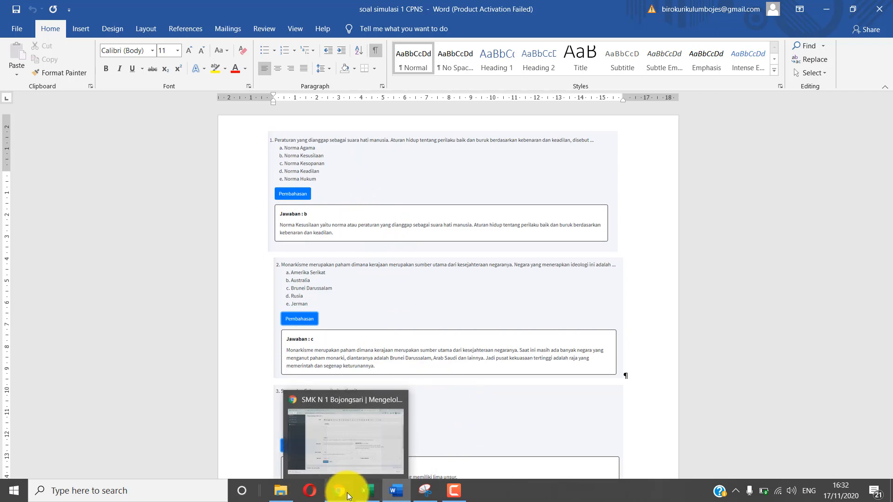
{"action": "left_click", "coordinate": [365, 494]}
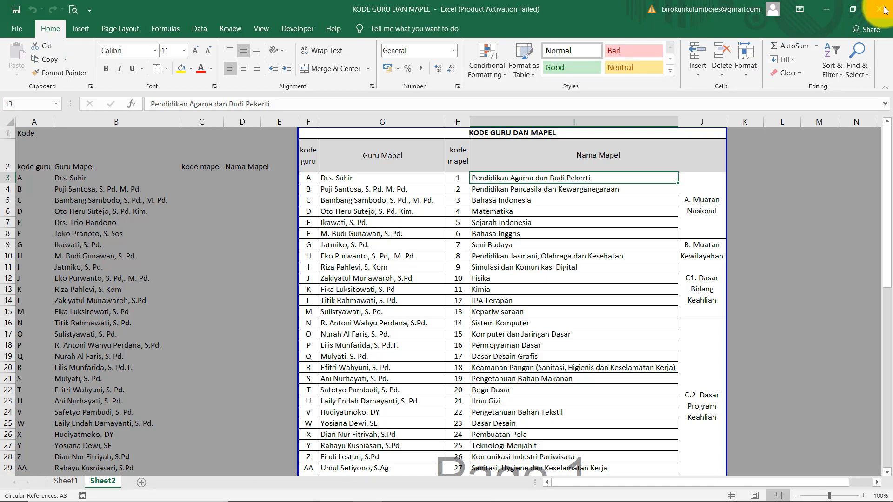
Close the Excel workbook KODE GURU DAN MAPEL without saving its changes and switch back to the browser.
{"action": "left_click", "coordinate": [879, 9]}
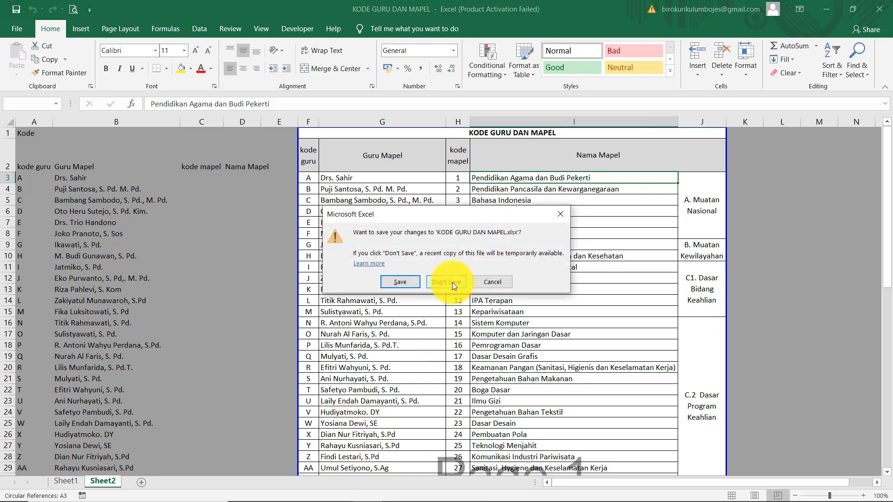
{"action": "left_click", "coordinate": [446, 282]}
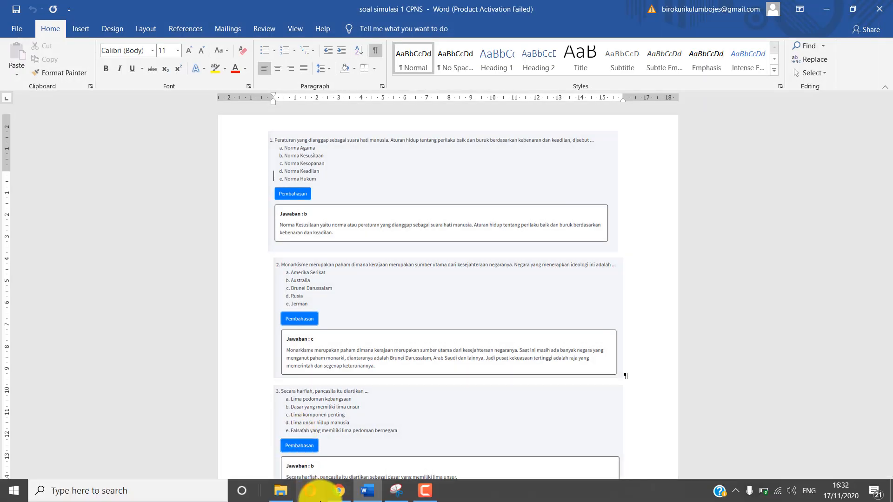
{"action": "mouse_move", "coordinate": [340, 489]}
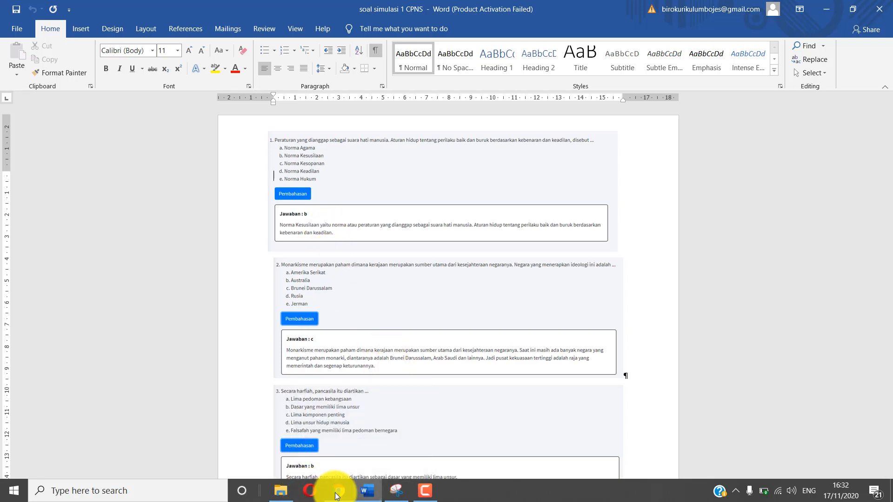
{"action": "left_click", "coordinate": [337, 492]}
Open the answer management page for the question "no 1 ndes" and examine its answer editor and option list.
{"action": "scroll", "coordinate": [348, 249], "scroll_direction": "down", "scroll_amount": 4}
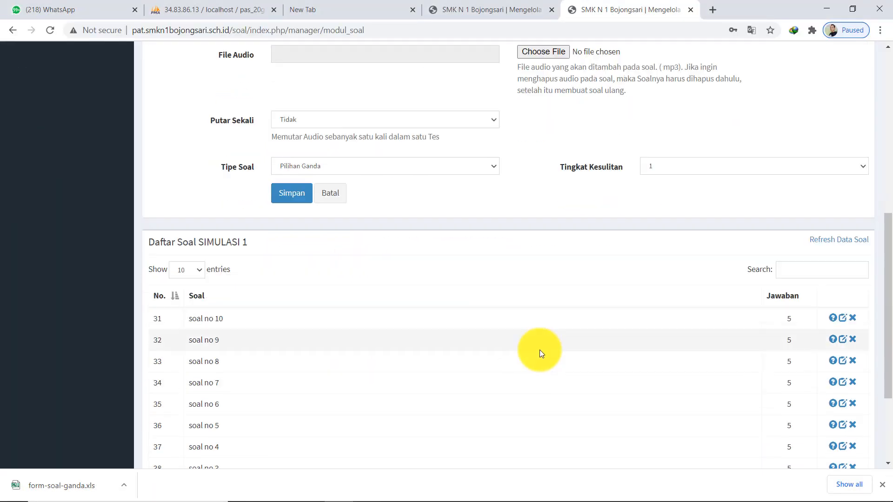
{"action": "scroll", "coordinate": [540, 350], "scroll_direction": "down", "scroll_amount": 3}
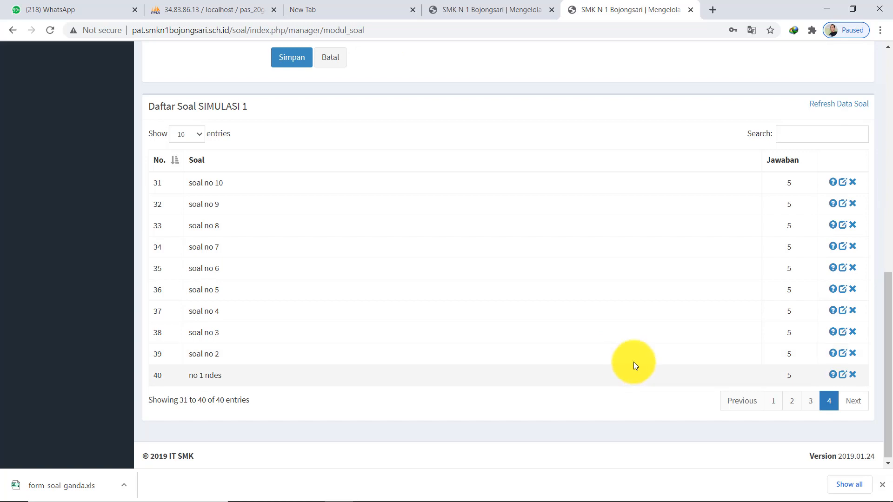
{"action": "left_click", "coordinate": [833, 375]}
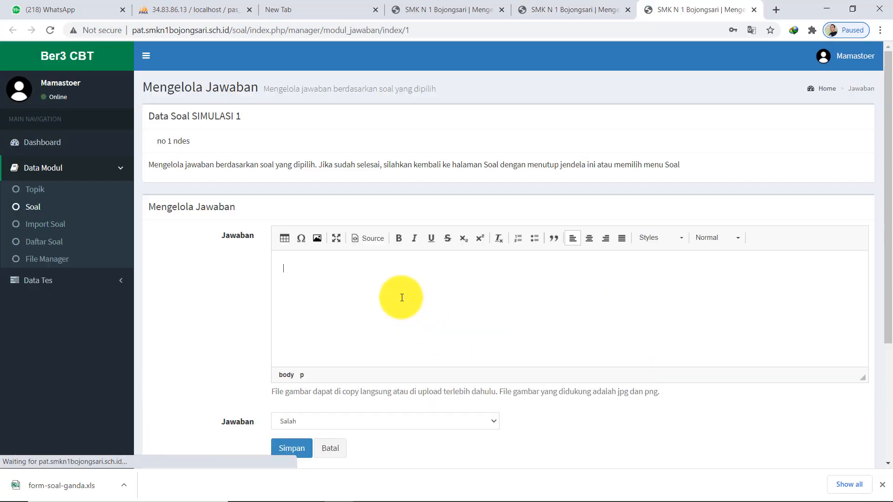
{"action": "scroll", "coordinate": [402, 298], "scroll_direction": "down", "scroll_amount": 4}
{"action": "scroll", "coordinate": [401, 297], "scroll_direction": "down", "scroll_amount": 2}
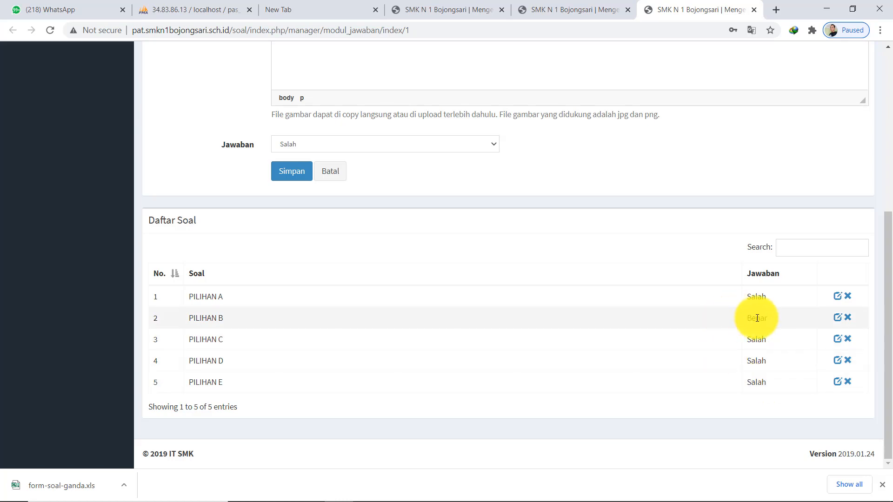
{"action": "scroll", "coordinate": [651, 328], "scroll_direction": "up", "scroll_amount": 7}
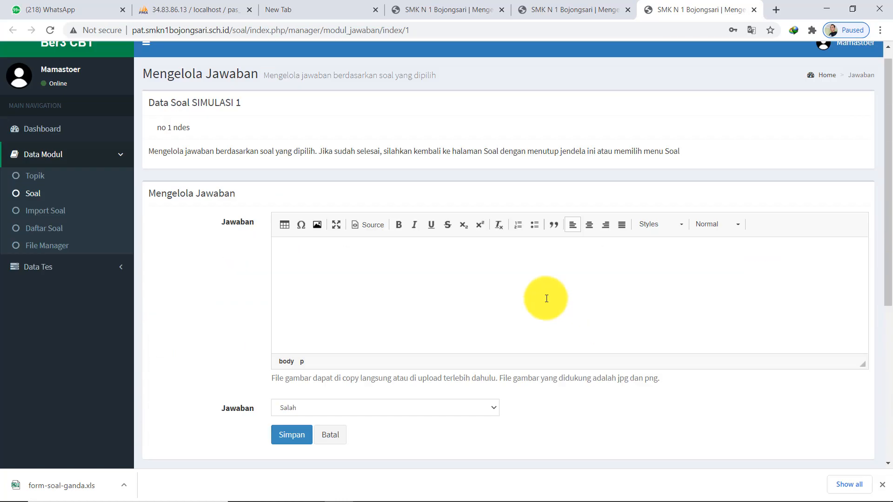
{"action": "scroll", "coordinate": [495, 284], "scroll_direction": "down", "scroll_amount": 6}
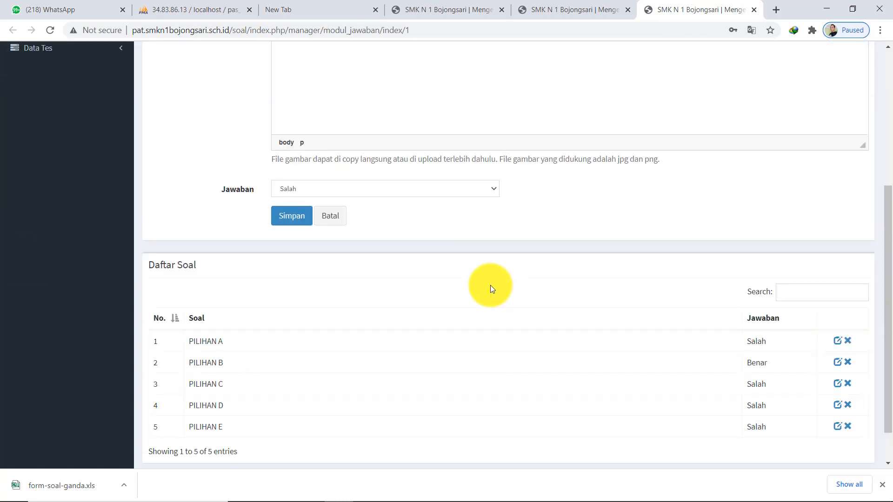
{"action": "scroll", "coordinate": [491, 285], "scroll_direction": "up", "scroll_amount": 2}
{"action": "scroll", "coordinate": [490, 286], "scroll_direction": "up", "scroll_amount": 2}
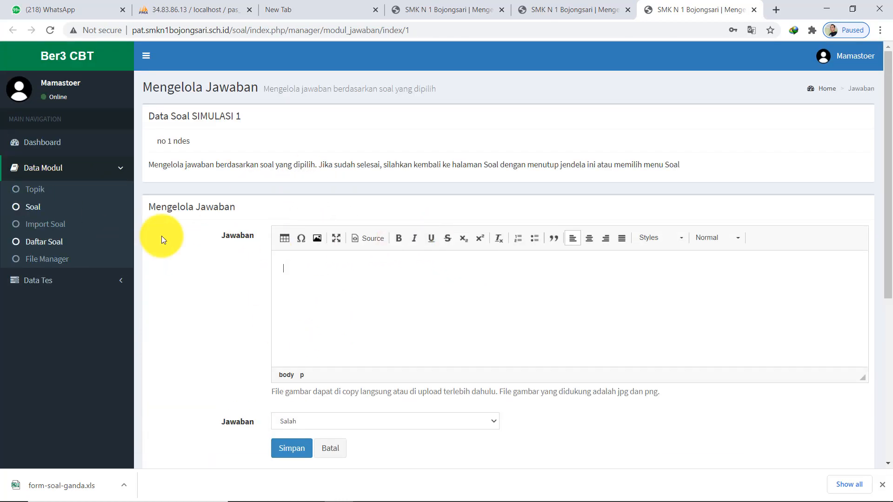
Return to the SIMULASI 1 question management page and look over its question form and question list.
{"action": "left_click", "coordinate": [40, 206]}
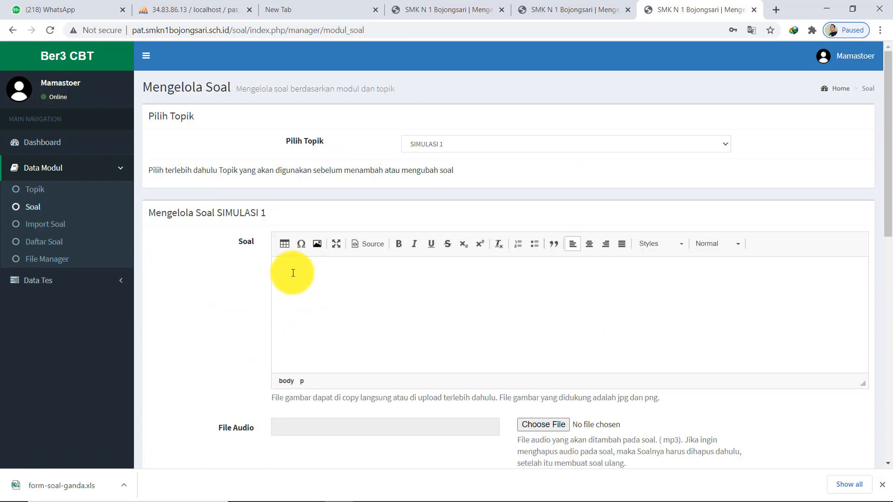
{"action": "left_click", "coordinate": [40, 208]}
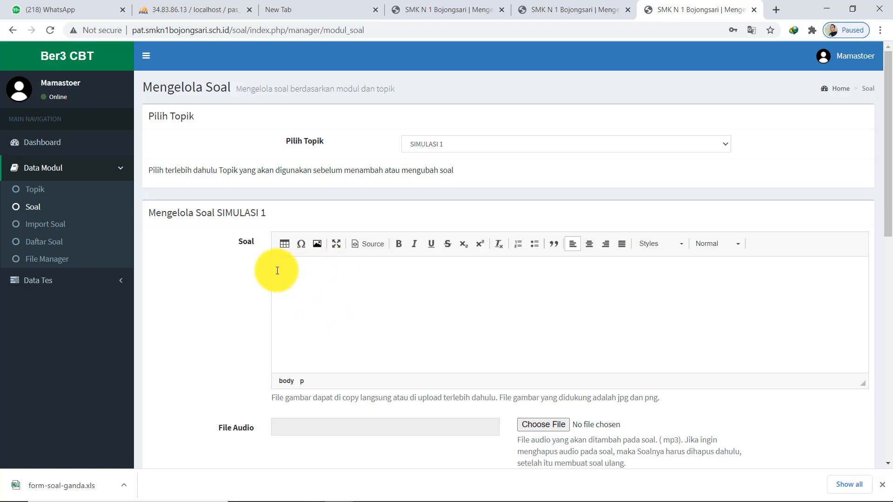
{"action": "scroll", "coordinate": [378, 284], "scroll_direction": "down", "scroll_amount": 9}
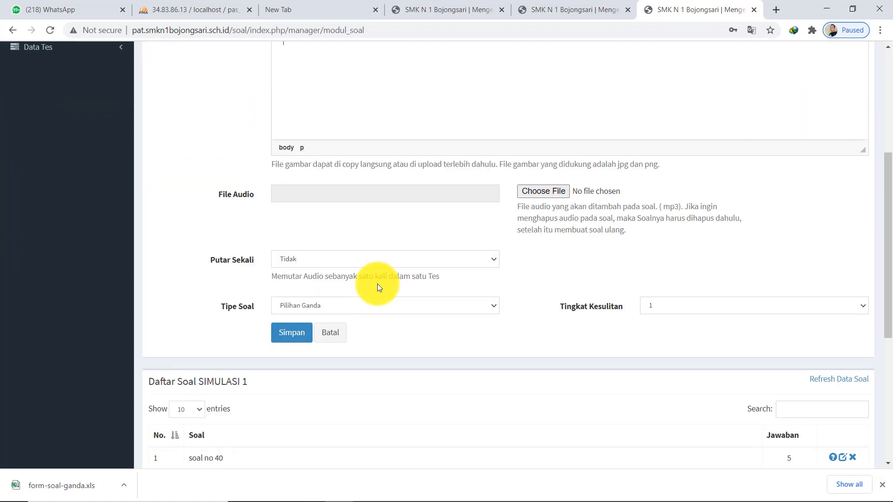
{"action": "scroll", "coordinate": [281, 327], "scroll_direction": "up", "scroll_amount": 5}
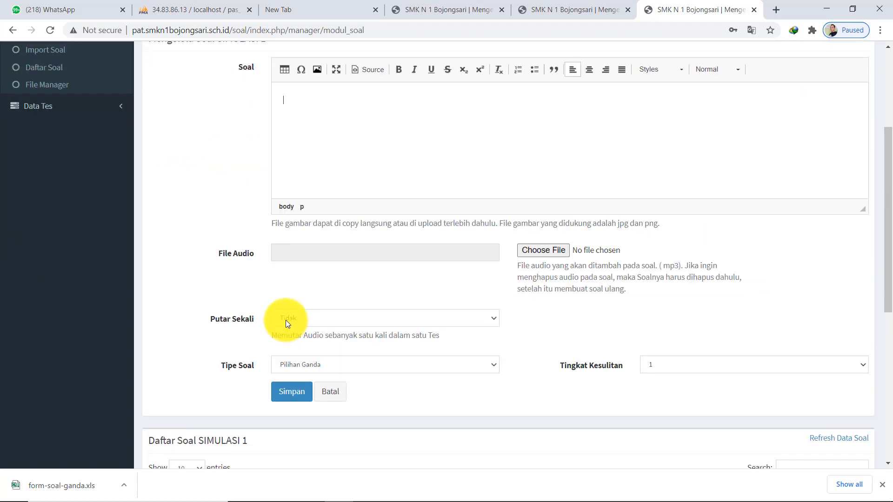
{"action": "scroll", "coordinate": [286, 320], "scroll_direction": "down", "scroll_amount": 1}
{"action": "scroll", "coordinate": [286, 320], "scroll_direction": "down", "scroll_amount": 2}
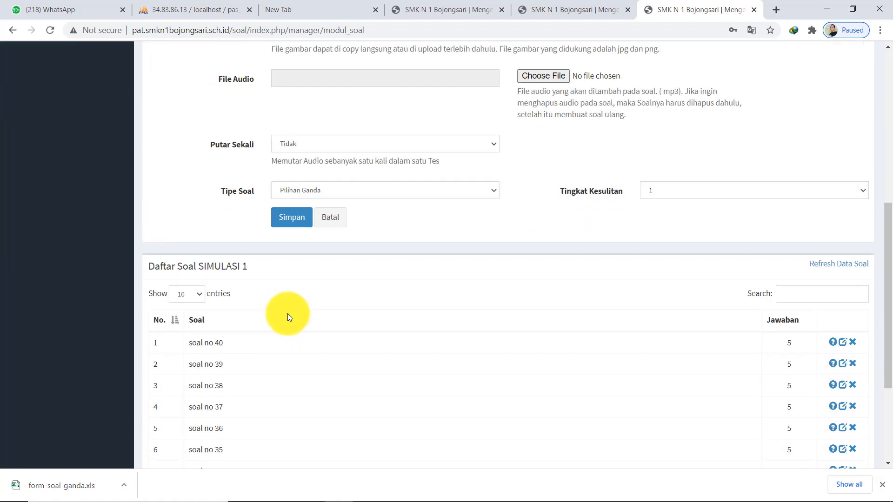
{"action": "scroll", "coordinate": [288, 314], "scroll_direction": "down", "scroll_amount": 4}
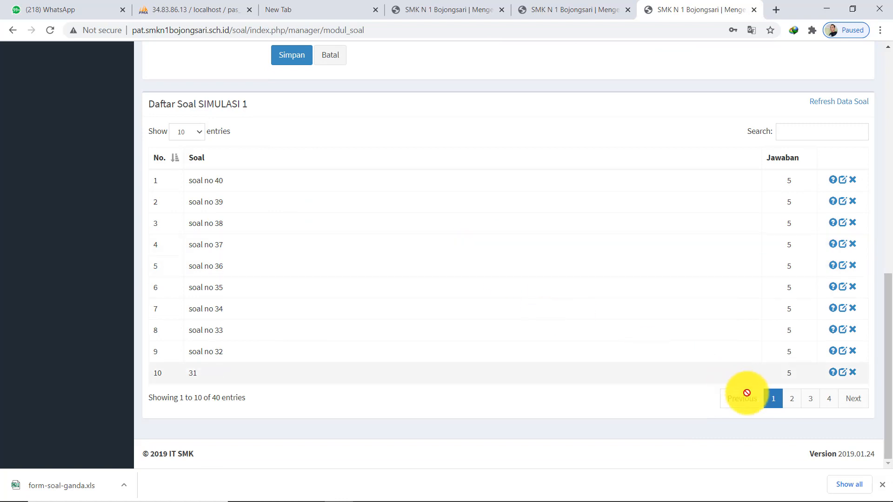
Open "no 1 ndes" from page 4 of the question list for editing and select its whole question text.
{"action": "left_click", "coordinate": [829, 398]}
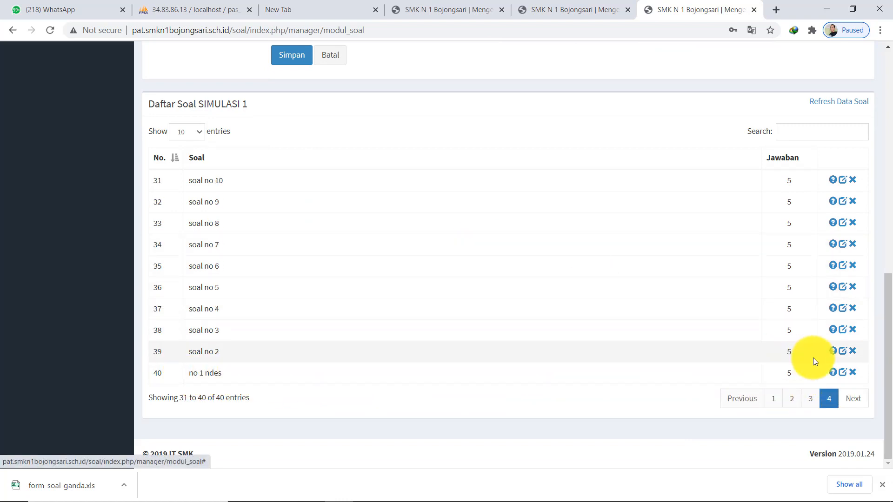
{"action": "left_click", "coordinate": [843, 373]}
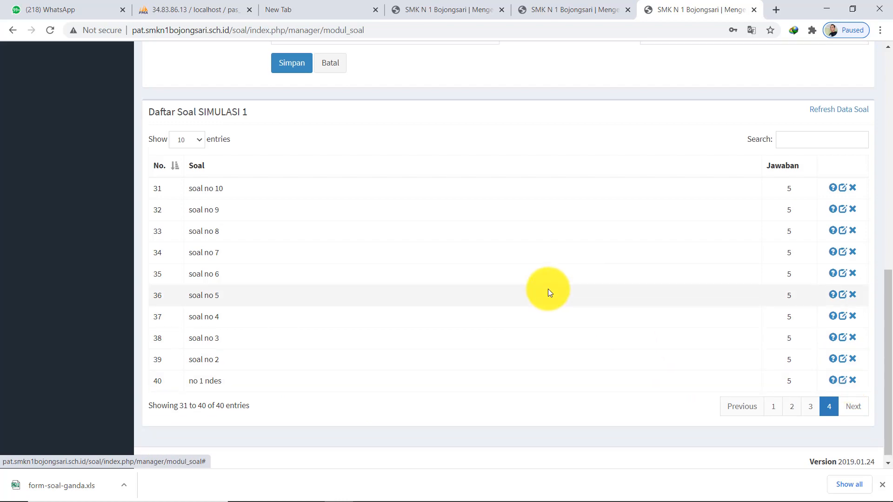
{"action": "scroll", "coordinate": [534, 359], "scroll_direction": "down", "scroll_amount": 6}
{"action": "scroll", "coordinate": [534, 359], "scroll_direction": "down", "scroll_amount": 3}
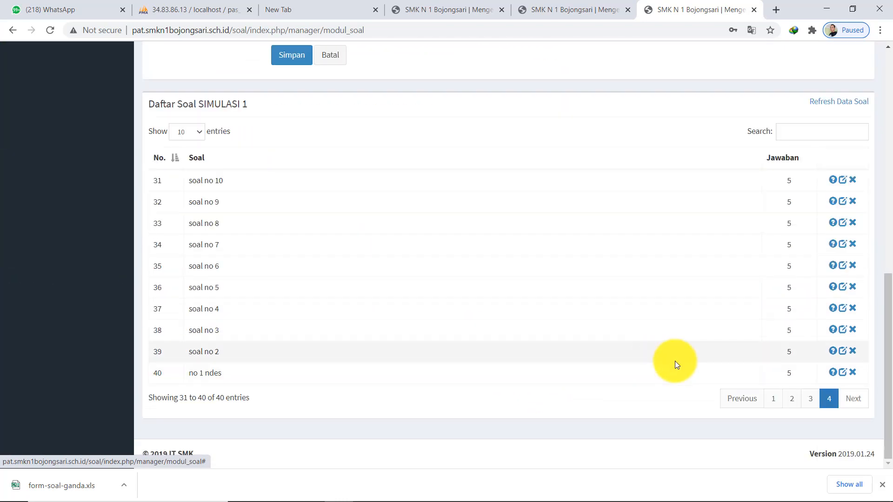
{"action": "left_click", "coordinate": [843, 373]}
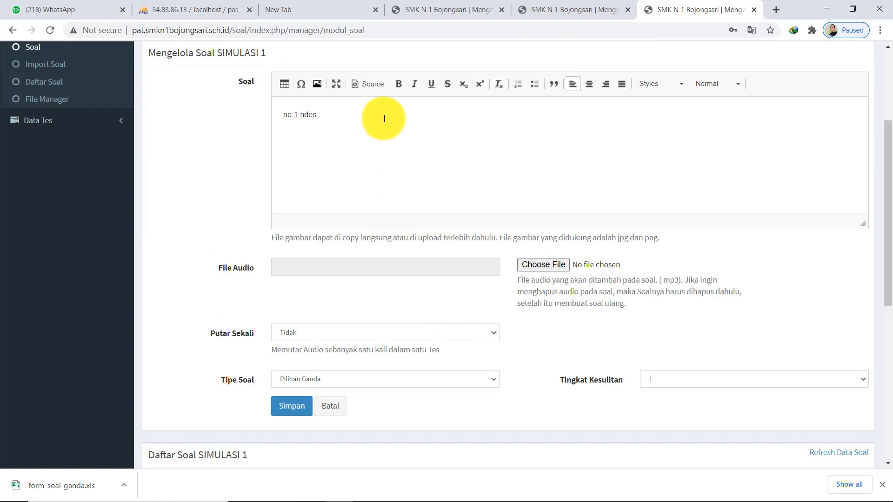
{"action": "left_click", "coordinate": [326, 114]}
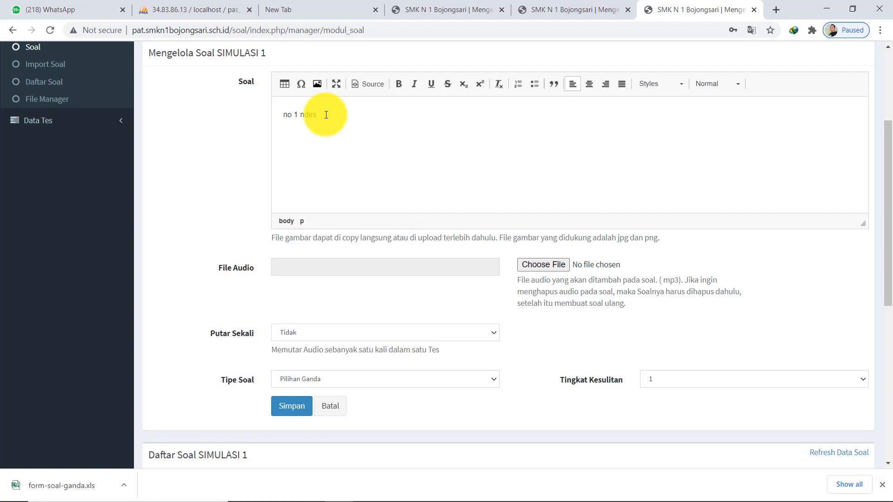
{"action": "scroll", "coordinate": [326, 115], "scroll_direction": "up", "scroll_amount": 4}
{"action": "left_click_drag", "start_coordinate": [324, 274], "coordinate": [259, 265]}
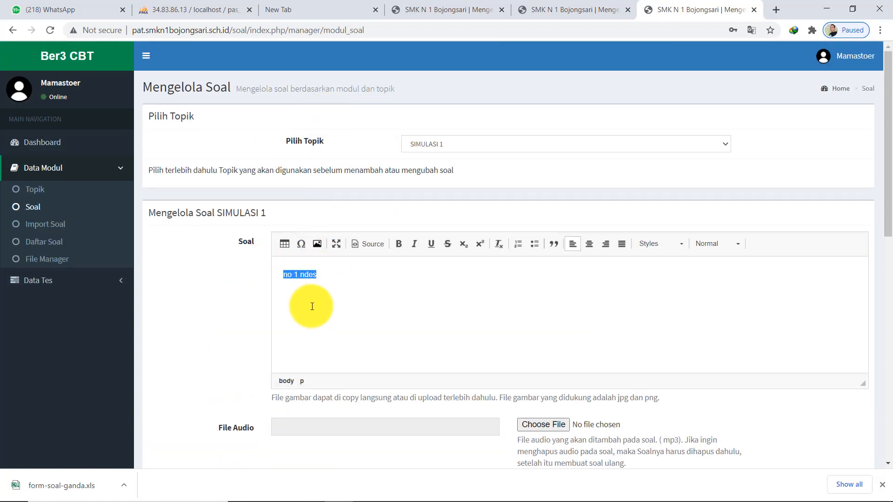
Switch to the Word document soal simulasi 1 CPNS and zoom it to 220% around question 1.
{"action": "scroll", "coordinate": [325, 202], "scroll_direction": "down", "scroll_amount": 3}
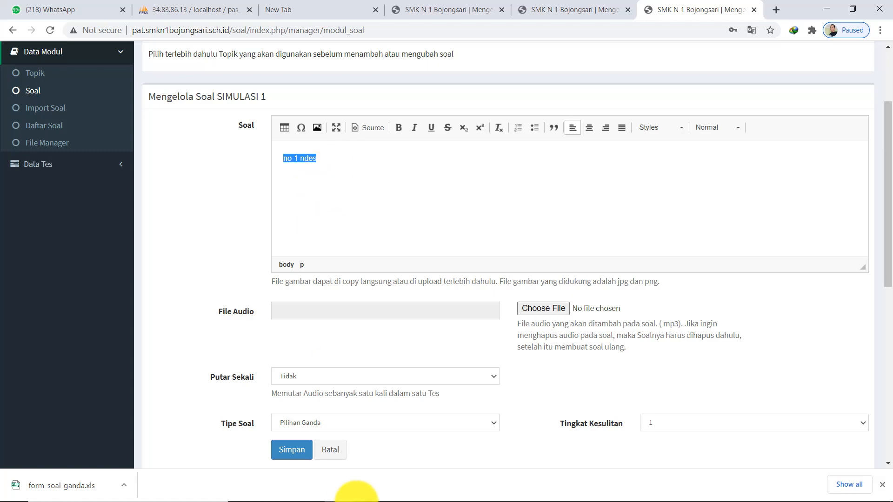
{"action": "mouse_move", "coordinate": [389, 486]}
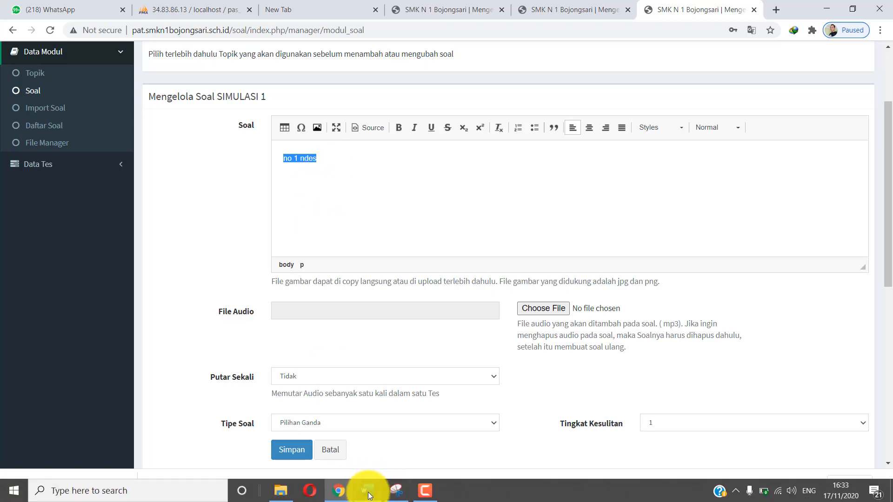
{"action": "left_click", "coordinate": [368, 492]}
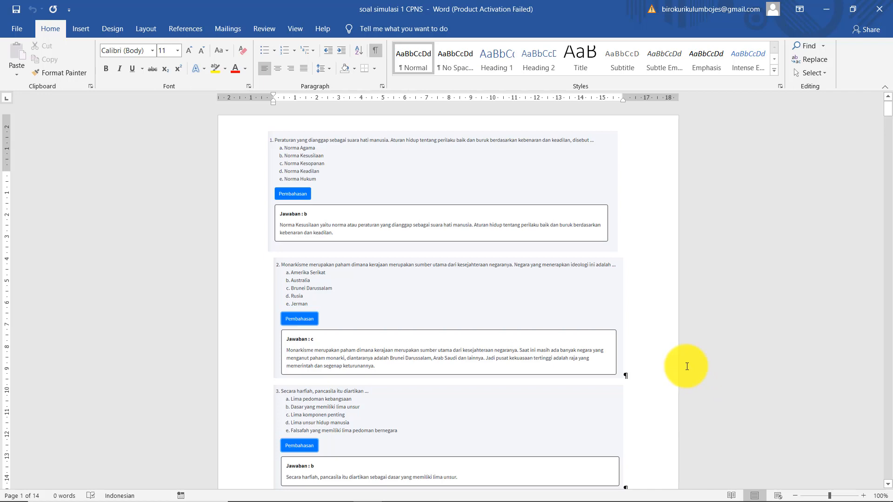
{"action": "left_click", "coordinate": [863, 496]}
{"action": "left_click", "coordinate": [864, 495]}
{"action": "left_click", "coordinate": [863, 496]}
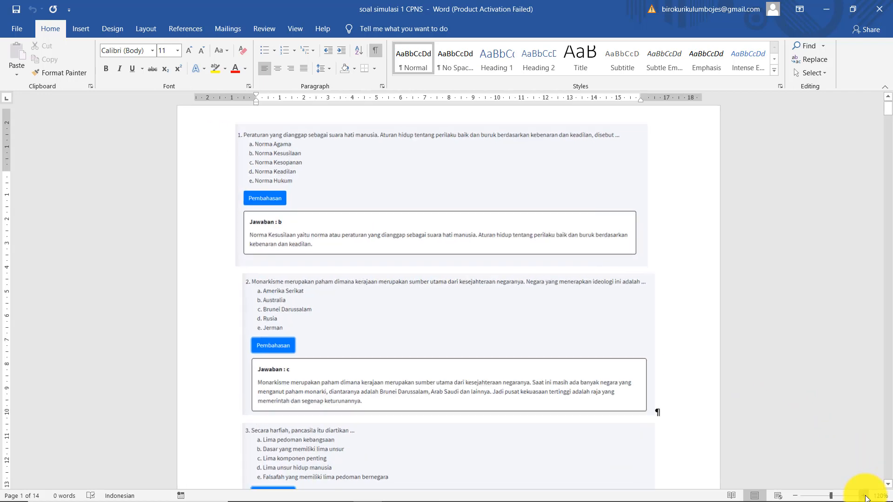
{"action": "left_click", "coordinate": [864, 495]}
{"action": "left_click", "coordinate": [864, 496]}
{"action": "left_click", "coordinate": [864, 495]}
{"action": "left_click", "coordinate": [863, 496]}
{"action": "left_click", "coordinate": [863, 496]}
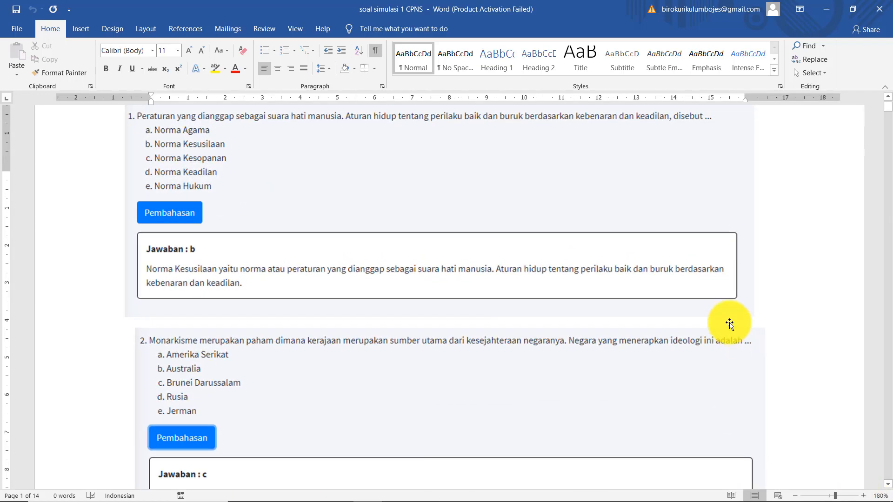
{"action": "left_click", "coordinate": [864, 496]}
{"action": "left_click", "coordinate": [866, 495]}
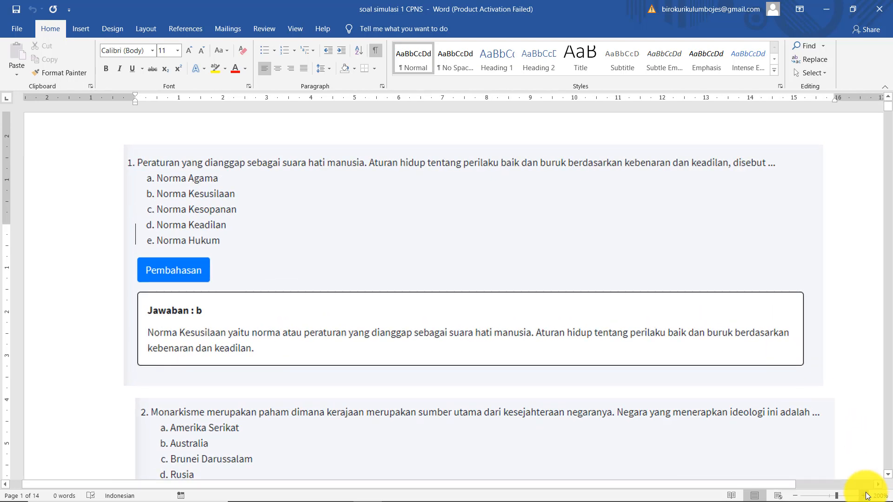
{"action": "left_click", "coordinate": [867, 496]}
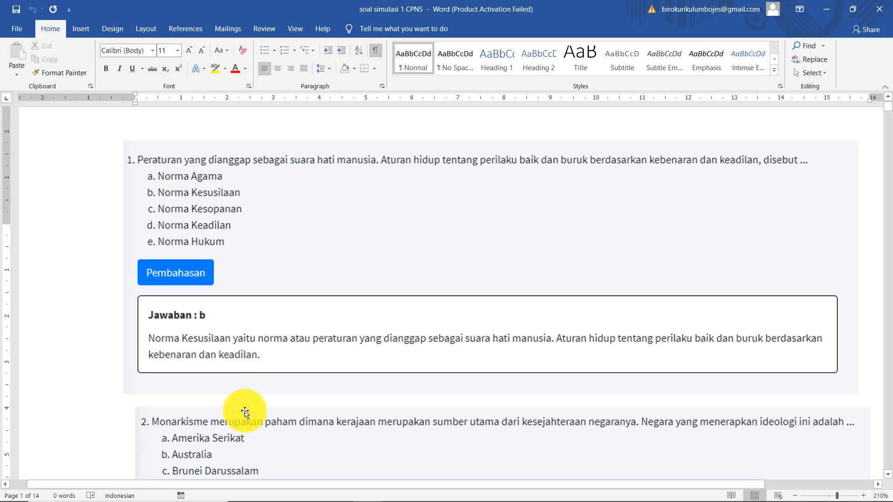
{"action": "left_click_drag", "start_coordinate": [536, 485], "coordinate": [517, 485]}
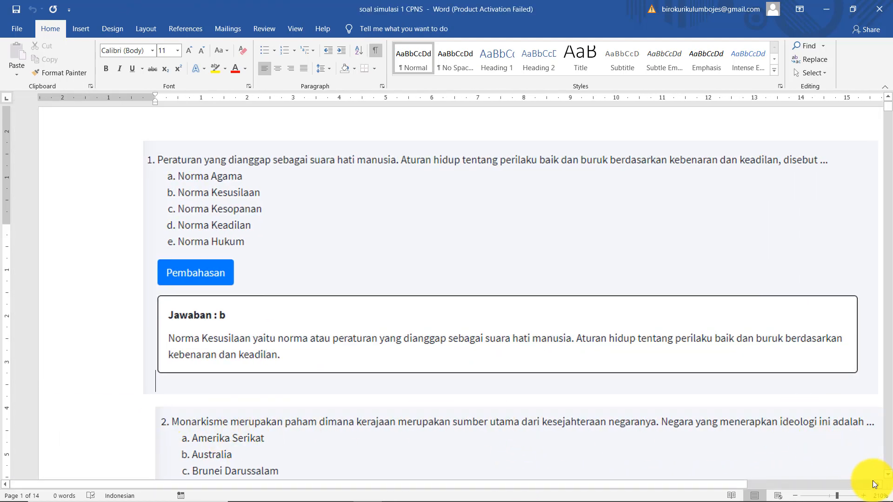
{"action": "left_click", "coordinate": [863, 495]}
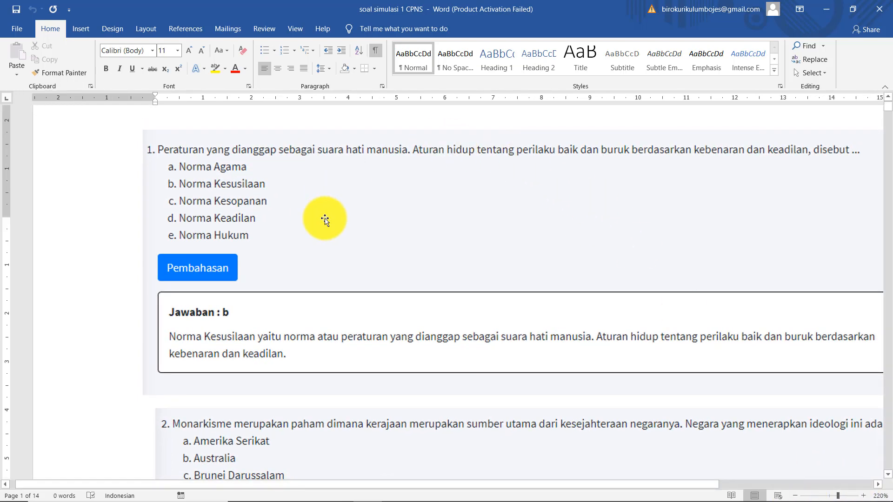
Capture question 1 with its answer options a to e from the Word document as a new snip in Snipping Tool.
{"action": "mouse_move", "coordinate": [350, 494]}
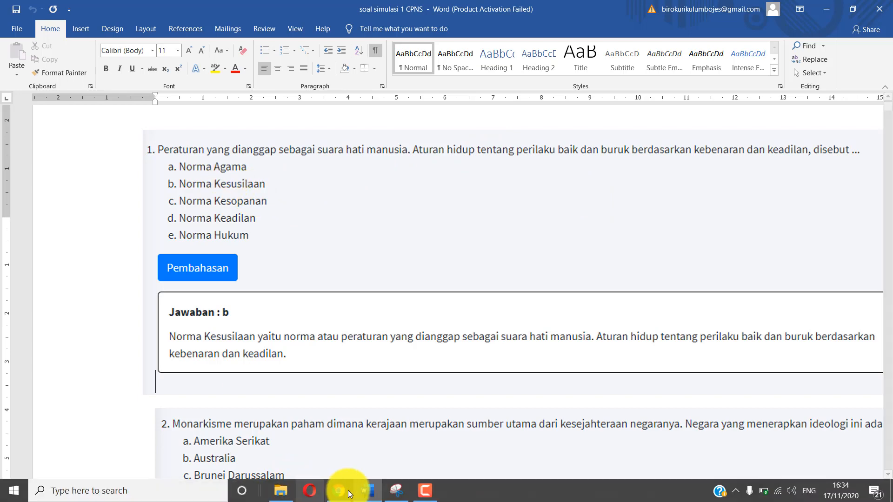
{"action": "left_click", "coordinate": [396, 490]}
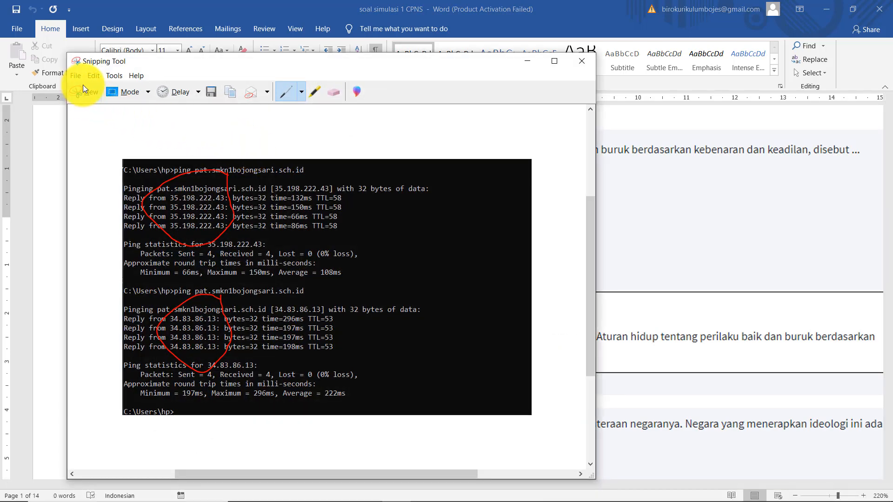
{"action": "left_click", "coordinate": [80, 93]}
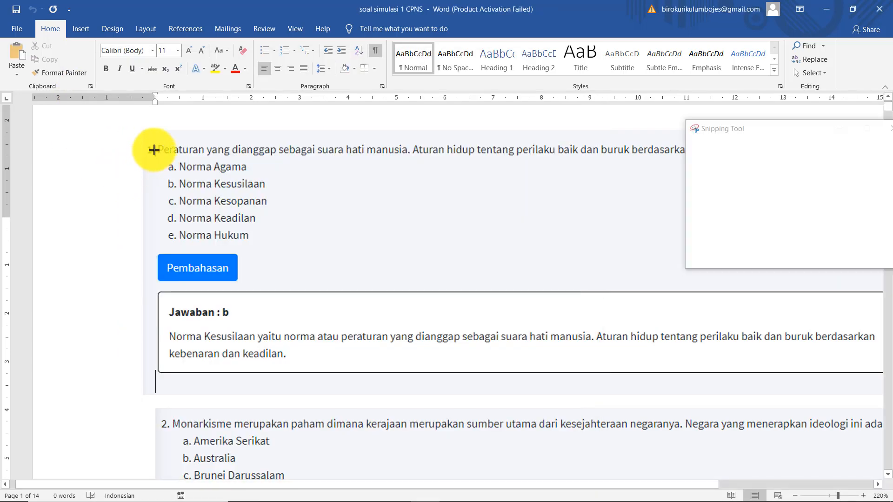
{"action": "left_click_drag", "start_coordinate": [145, 138], "coordinate": [867, 251]}
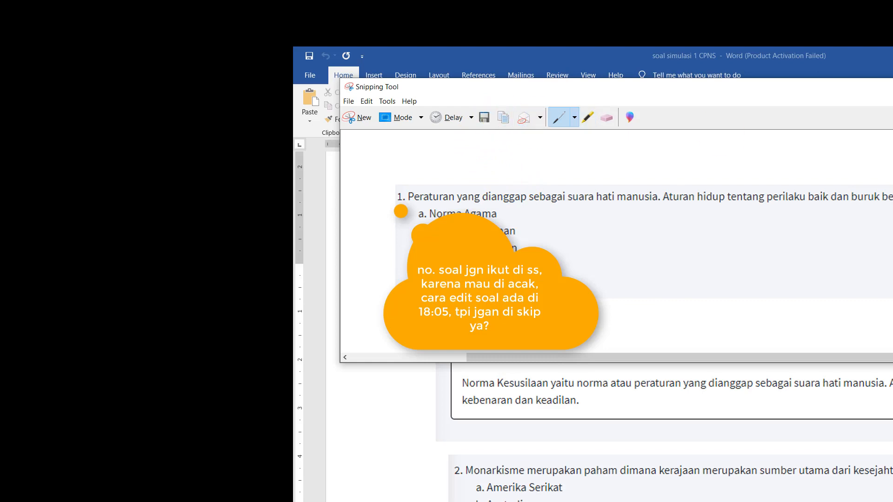
Replace the text "no 1 ndes" in the SIMULASI 1 question form with the captured snip of question 1.
{"action": "left_click", "coordinate": [703, 369]}
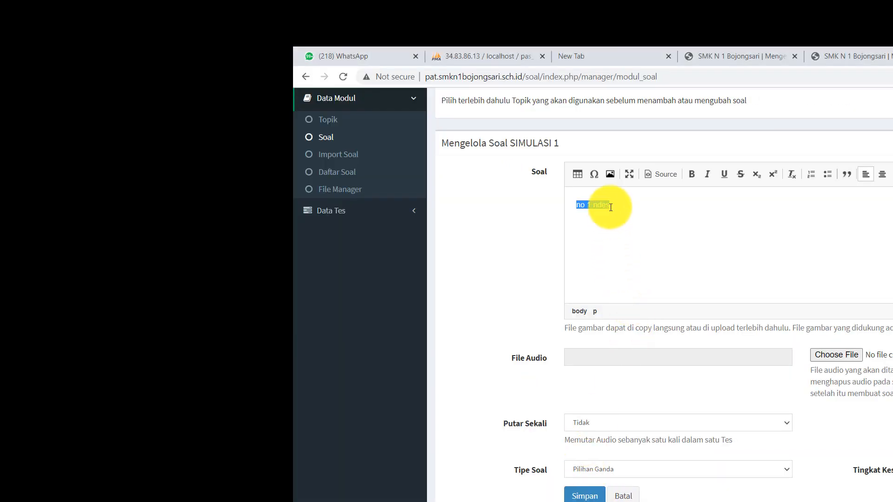
{"action": "left_click", "coordinate": [588, 221]}
{"action": "left_click_drag", "start_coordinate": [575, 208], "coordinate": [624, 216]}
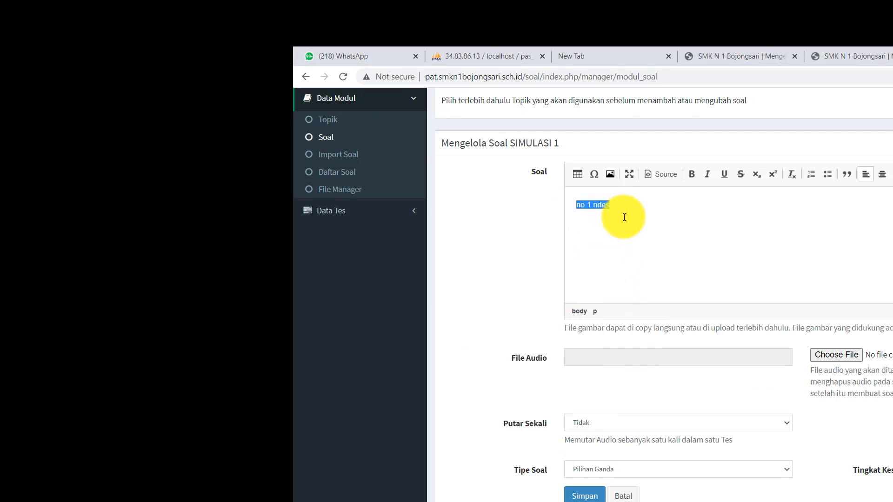
{"action": "key", "text": "ctrl+v"}
{"action": "scroll", "coordinate": [835, 260], "scroll_direction": "up", "scroll_amount": 3}
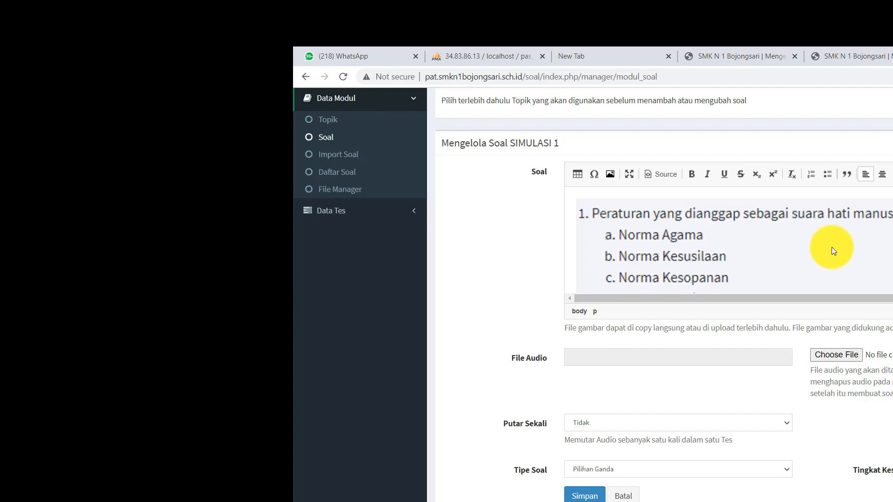
{"action": "scroll", "coordinate": [831, 247], "scroll_direction": "up", "scroll_amount": 2}
{"action": "scroll", "coordinate": [742, 343], "scroll_direction": "down", "scroll_amount": 5}
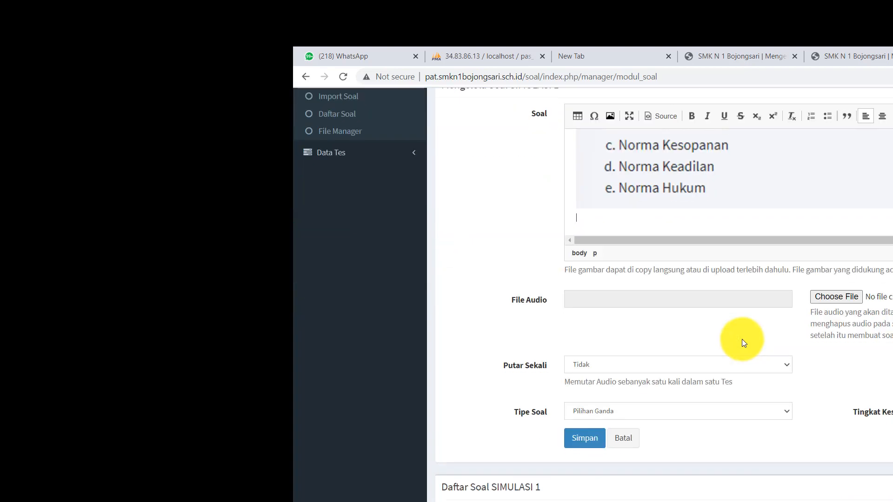
{"action": "scroll", "coordinate": [729, 328], "scroll_direction": "down", "scroll_amount": 1}
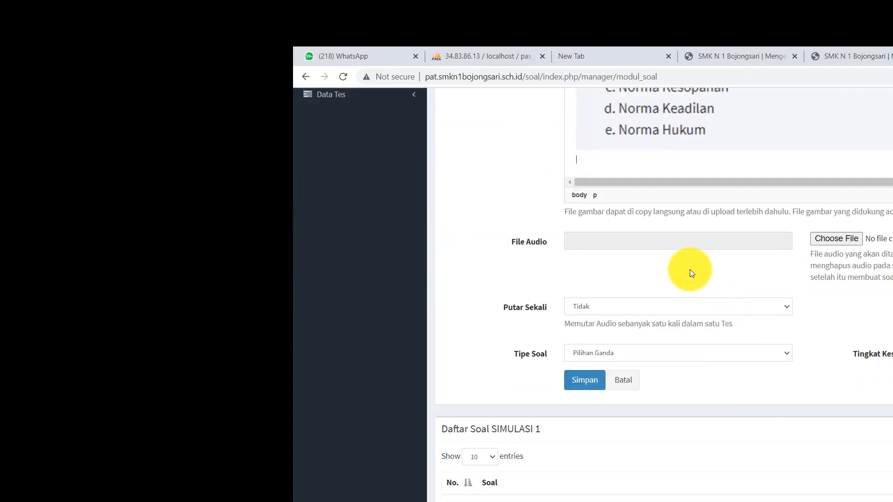
Review the File Audio, Putar Sekali and Tipe Soal settings, keeping Putar Sekali on Tidak and Tipe Soal on Pilihan Ganda.
{"action": "left_click", "coordinate": [661, 239]}
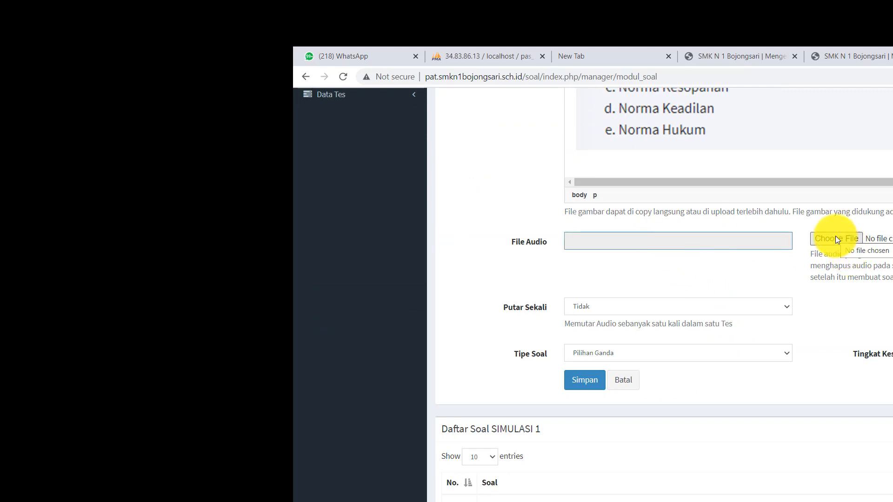
{"action": "left_click", "coordinate": [786, 310]}
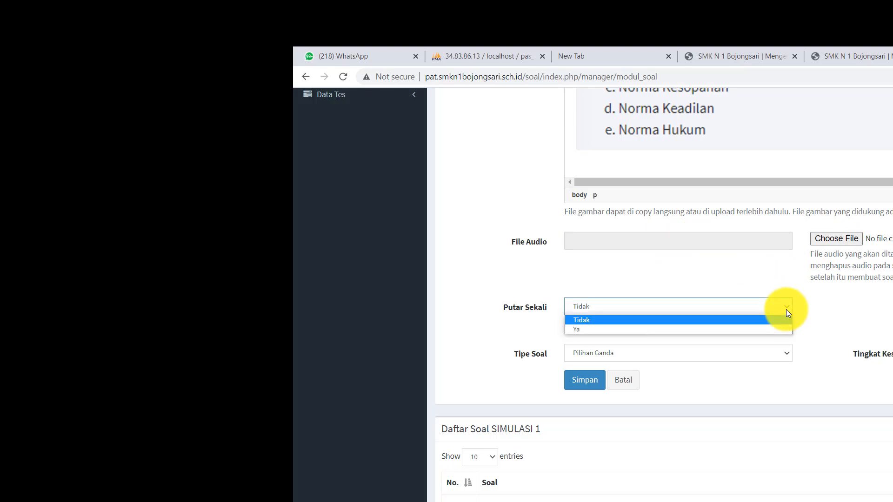
{"action": "left_click", "coordinate": [786, 309]}
{"action": "left_click", "coordinate": [786, 310]}
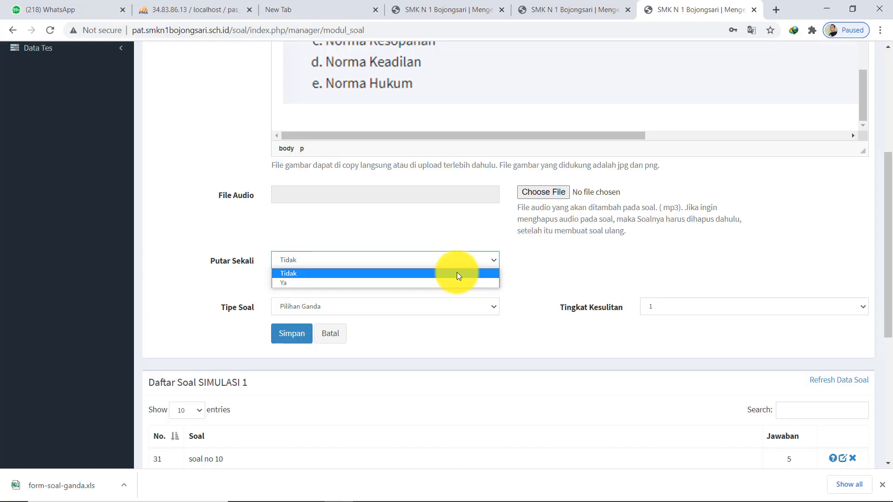
{"action": "left_click", "coordinate": [720, 300]}
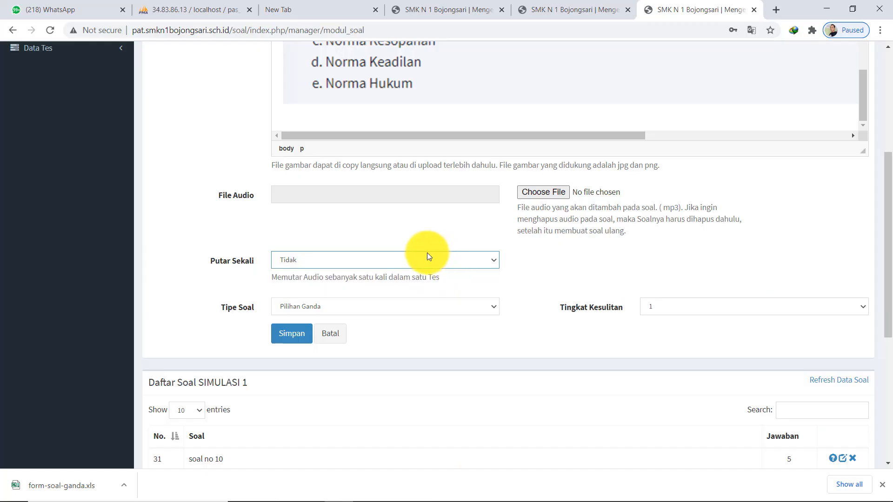
{"action": "scroll", "coordinate": [497, 264], "scroll_direction": "down", "scroll_amount": 1}
{"action": "left_click", "coordinate": [494, 254]}
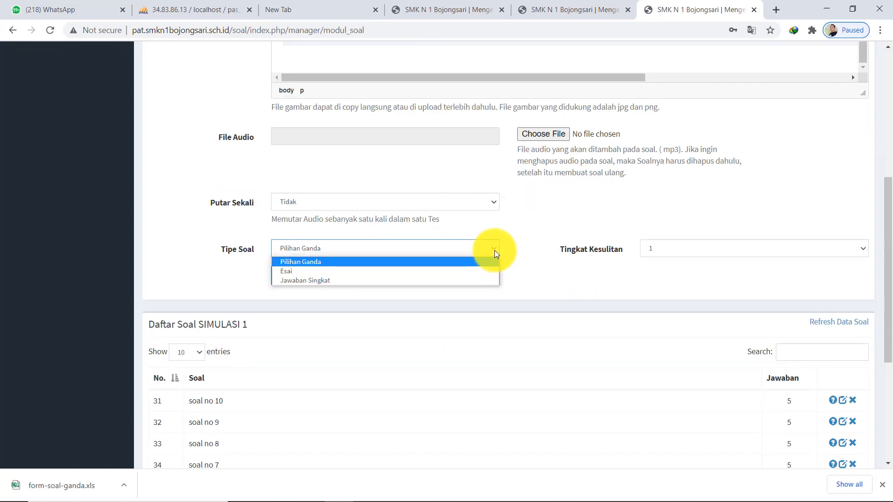
{"action": "left_click", "coordinate": [469, 263]}
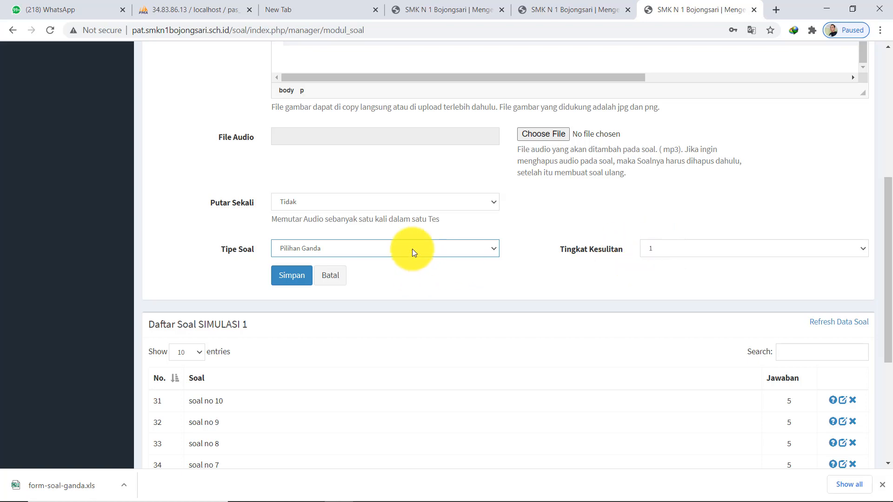
Check the pasted question 1 image and its settings in the form, and save the question.
{"action": "scroll", "coordinate": [412, 250], "scroll_direction": "up", "scroll_amount": 6}
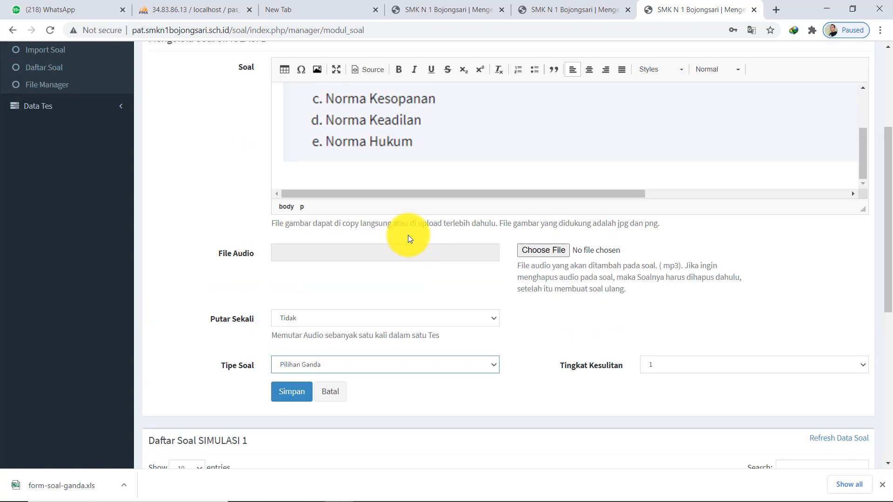
{"action": "scroll", "coordinate": [407, 233], "scroll_direction": "down", "scroll_amount": 2}
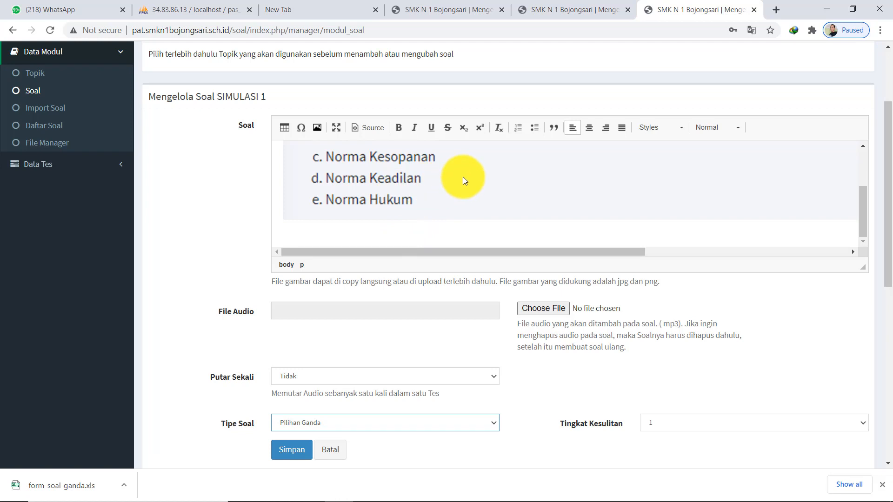
{"action": "left_click", "coordinate": [304, 314]}
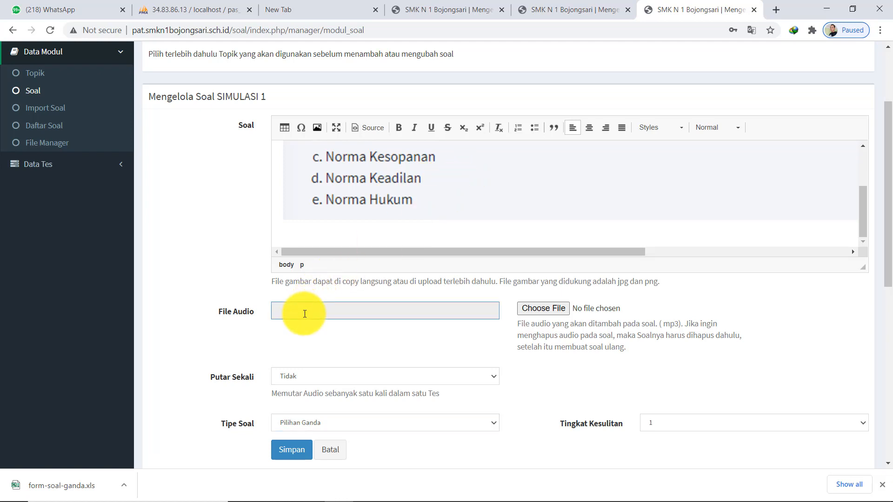
{"action": "scroll", "coordinate": [325, 302], "scroll_direction": "down", "scroll_amount": 2}
{"action": "scroll", "coordinate": [389, 289], "scroll_direction": "down", "scroll_amount": 2}
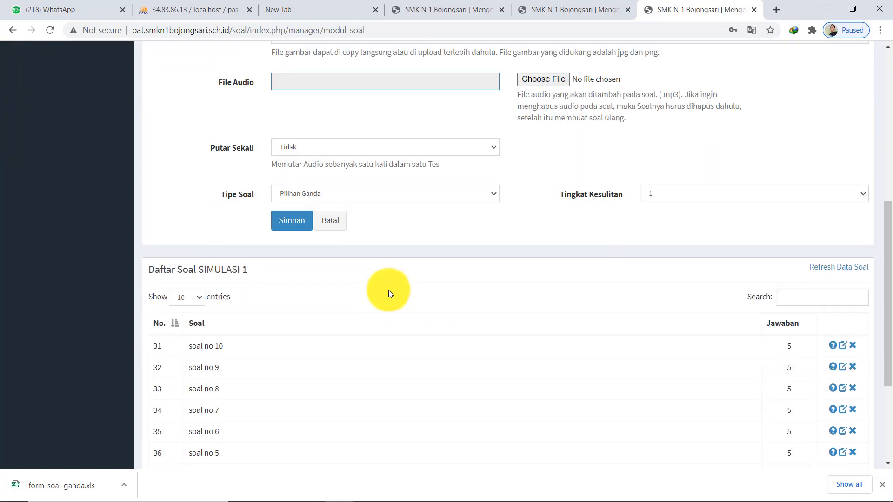
{"action": "scroll", "coordinate": [372, 279], "scroll_direction": "up", "scroll_amount": 1}
{"action": "left_click", "coordinate": [285, 286]}
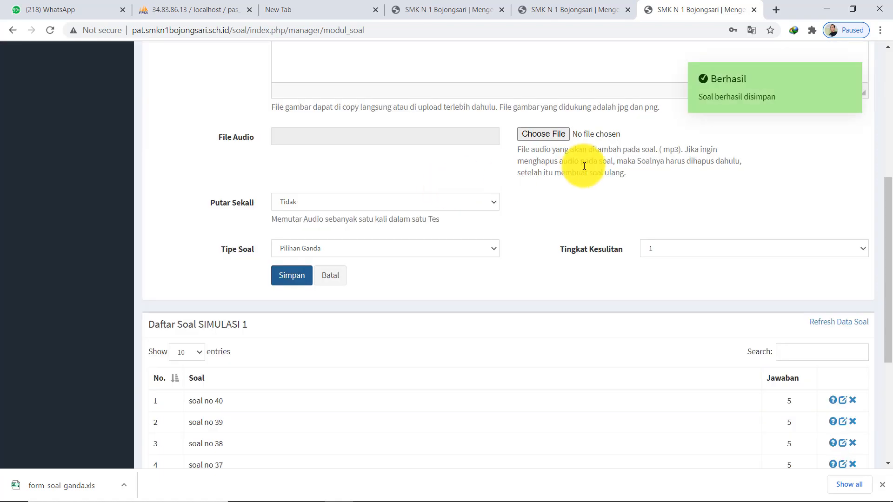
Examine the saved question 1 and the remaining placeholder questions on page 4 of the SIMULASI 1 question list.
{"action": "scroll", "coordinate": [596, 172], "scroll_direction": "down", "scroll_amount": 5}
{"action": "scroll", "coordinate": [586, 163], "scroll_direction": "up", "scroll_amount": 2}
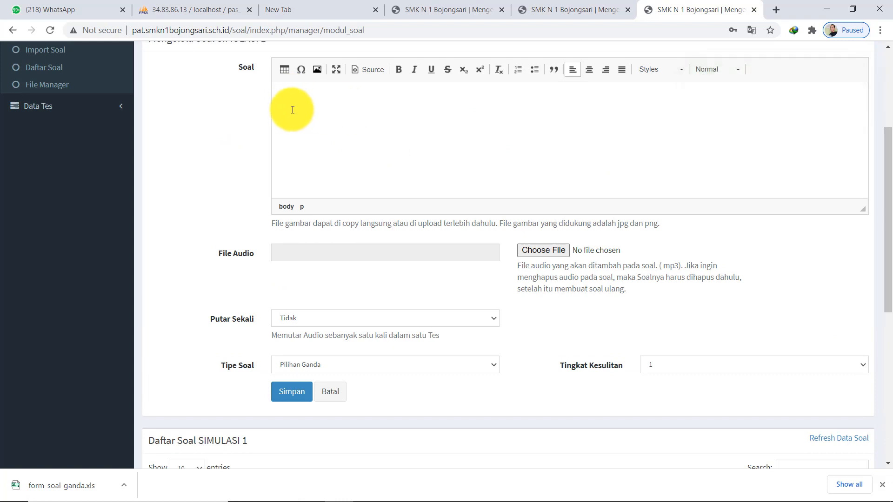
{"action": "scroll", "coordinate": [414, 203], "scroll_direction": "down", "scroll_amount": 7}
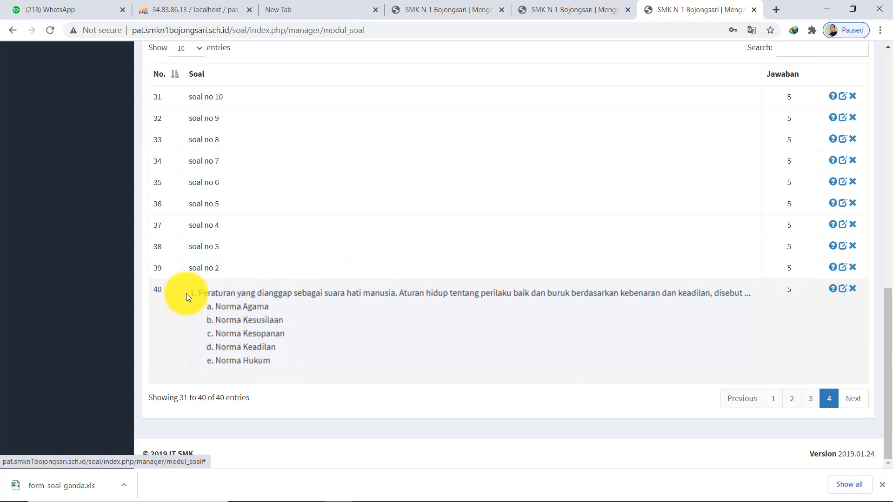
{"action": "scroll", "coordinate": [161, 291], "scroll_direction": "up", "scroll_amount": 3}
{"action": "scroll", "coordinate": [161, 210], "scroll_direction": "down", "scroll_amount": 3}
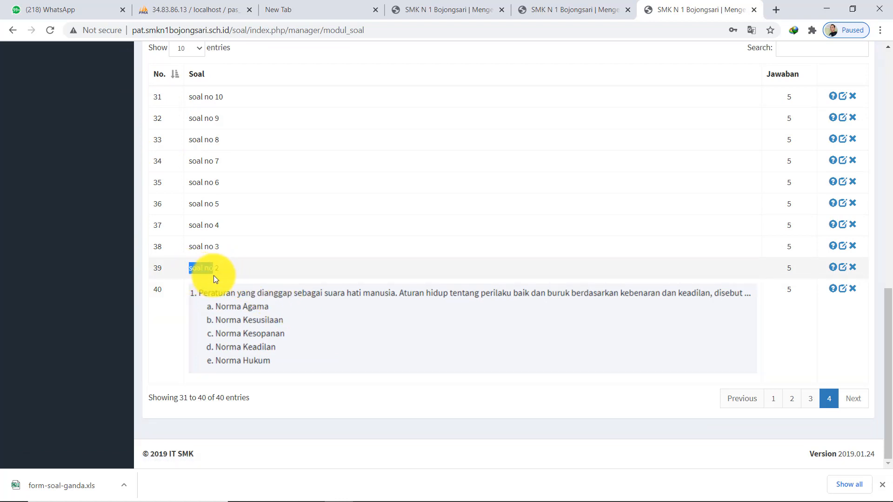
{"action": "left_click_drag", "start_coordinate": [188, 250], "coordinate": [219, 248]}
{"action": "scroll", "coordinate": [242, 274], "scroll_direction": "up", "scroll_amount": 2}
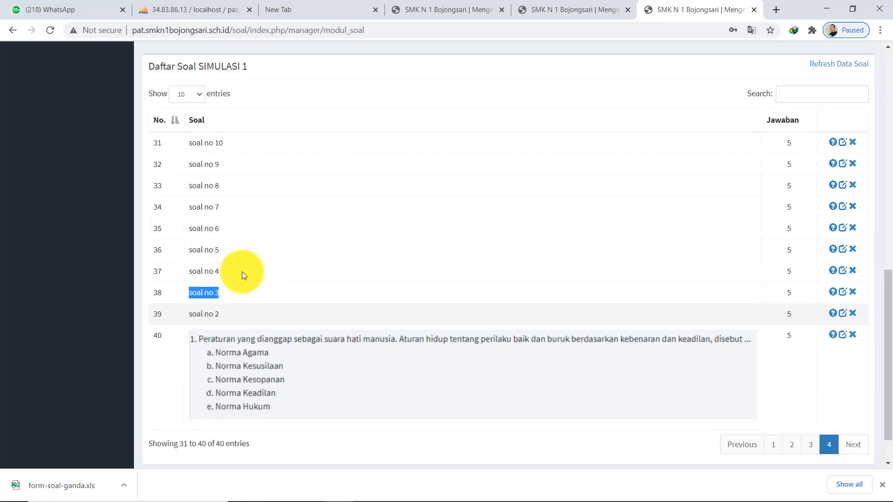
{"action": "scroll", "coordinate": [242, 274], "scroll_direction": "down", "scroll_amount": 1}
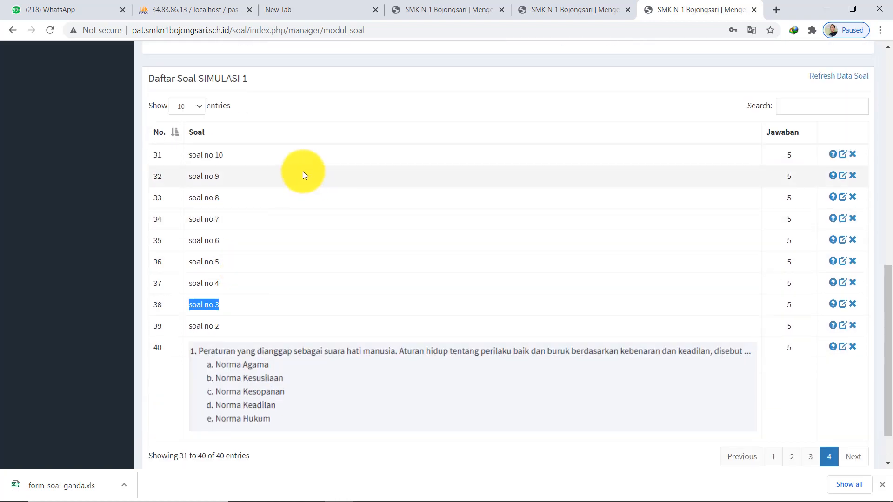
Look over the answer options of "soal no 10" and return to the question management page.
{"action": "left_click_drag", "start_coordinate": [188, 155], "coordinate": [225, 162]}
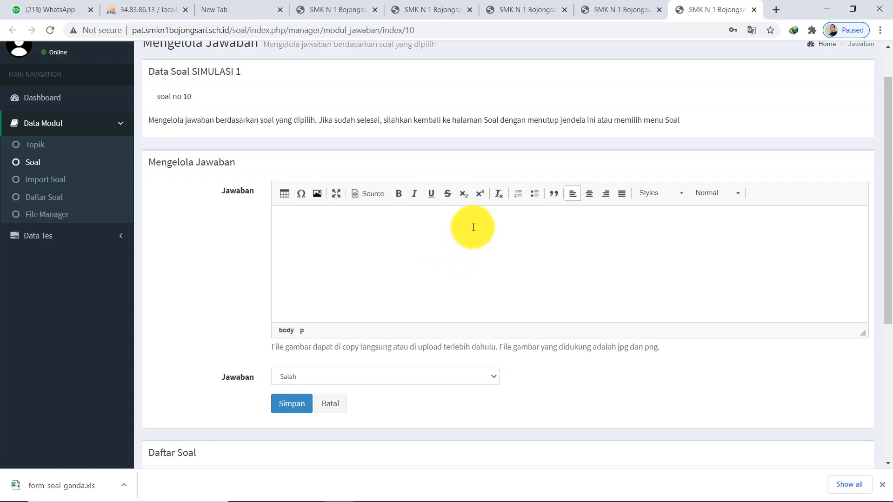
{"action": "scroll", "coordinate": [498, 233], "scroll_direction": "down", "scroll_amount": 4}
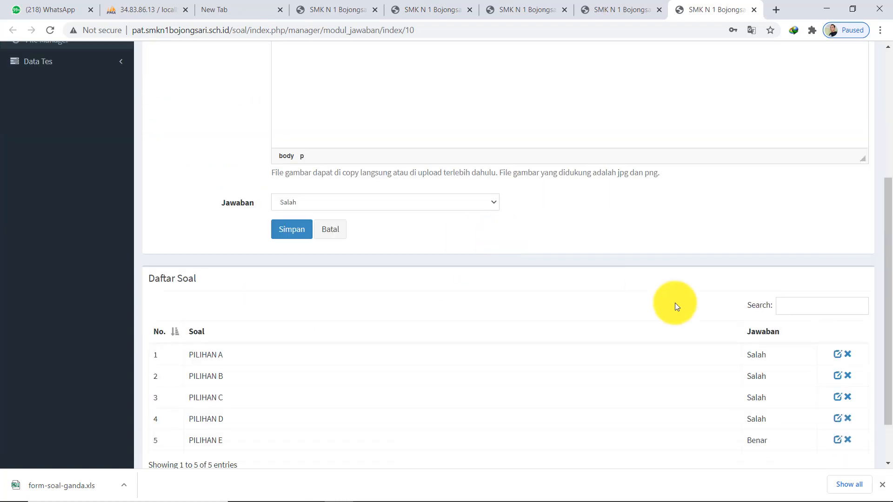
{"action": "scroll", "coordinate": [422, 377], "scroll_direction": "up", "scroll_amount": 5}
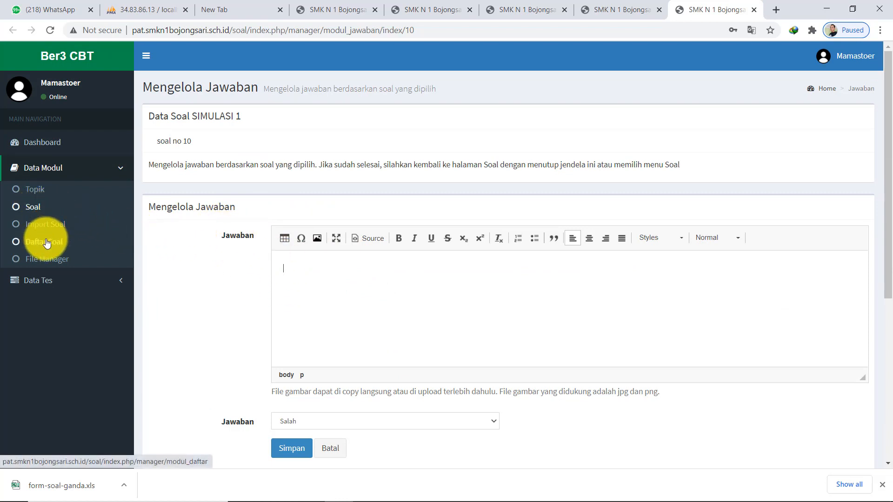
{"action": "left_click", "coordinate": [34, 212]}
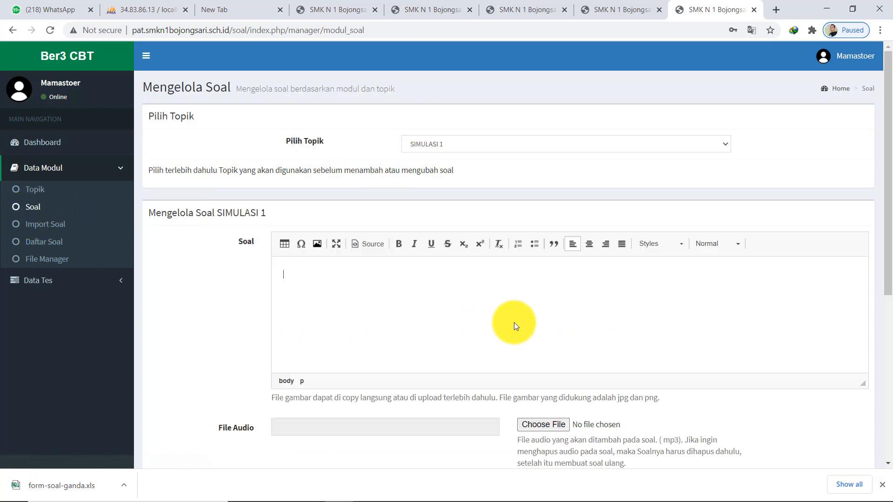
Open "soal no 2" from page 4 of the SIMULASI 1 question list for editing.
{"action": "scroll", "coordinate": [515, 322], "scroll_direction": "down", "scroll_amount": 3}
{"action": "scroll", "coordinate": [515, 322], "scroll_direction": "down", "scroll_amount": 8}
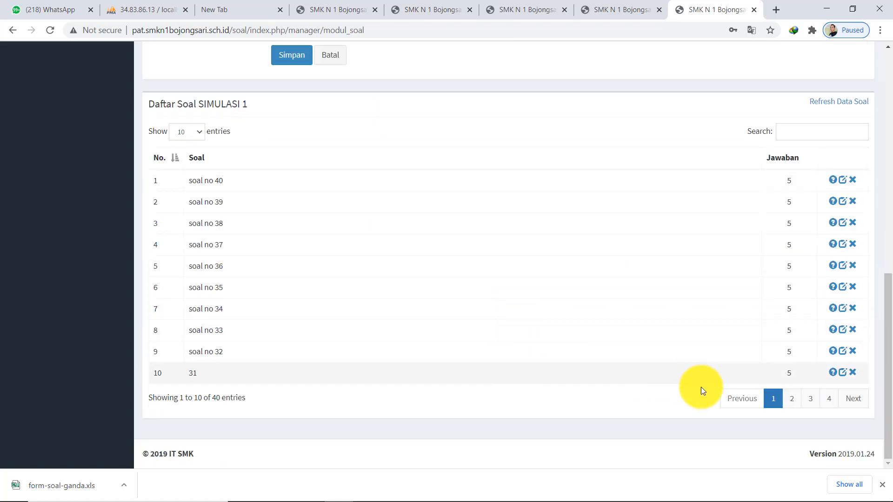
{"action": "left_click", "coordinate": [829, 399]}
{"action": "scroll", "coordinate": [431, 332], "scroll_direction": "down", "scroll_amount": 2}
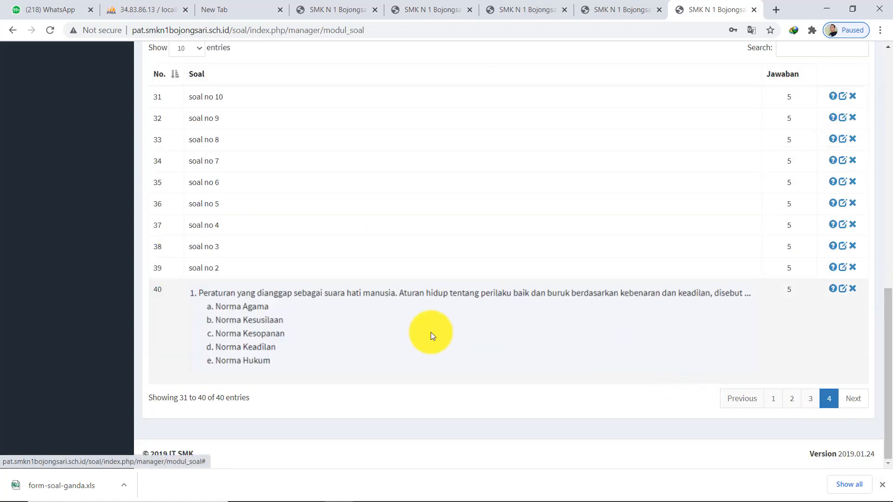
{"action": "scroll", "coordinate": [391, 322], "scroll_direction": "up", "scroll_amount": 1}
{"action": "scroll", "coordinate": [392, 322], "scroll_direction": "up", "scroll_amount": 1}
{"action": "scroll", "coordinate": [467, 410], "scroll_direction": "down", "scroll_amount": 2}
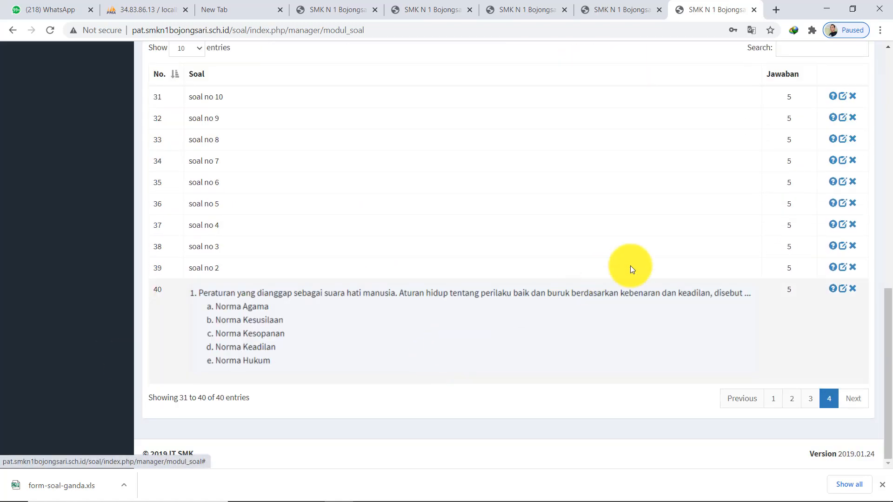
{"action": "left_click", "coordinate": [843, 267]}
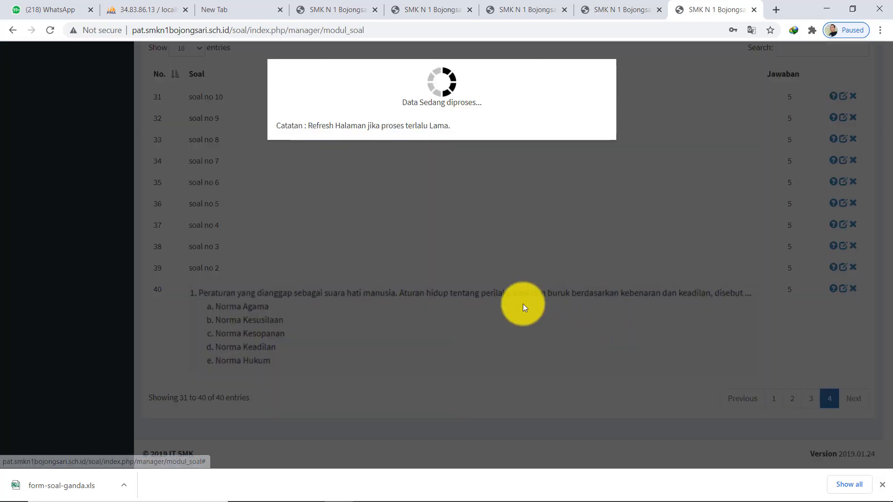
{"action": "scroll", "coordinate": [398, 224], "scroll_direction": "up", "scroll_amount": 1}
{"action": "left_click_drag", "start_coordinate": [335, 114], "coordinate": [259, 106]}
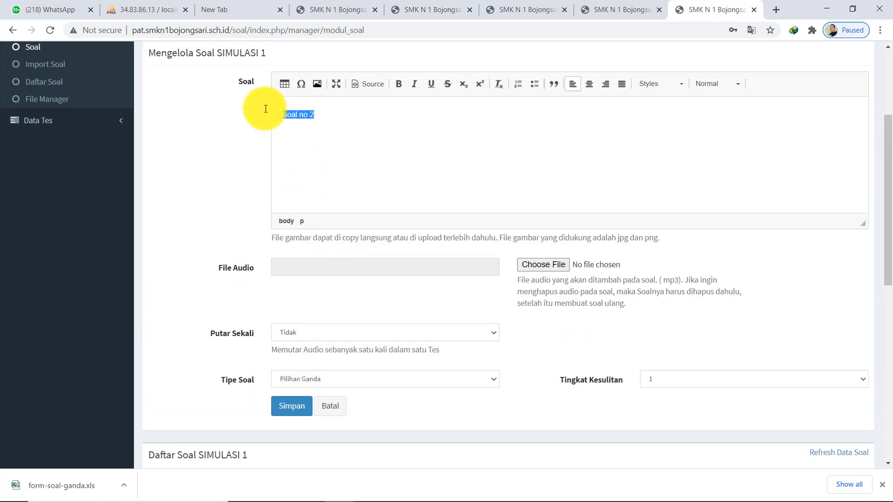
{"action": "left_click", "coordinate": [371, 160]}
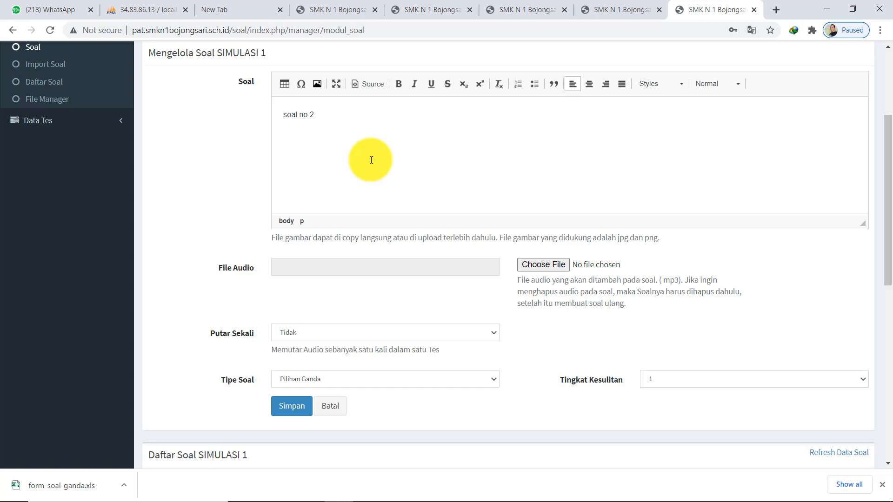
Switch to the Word document soal simulasi 1 CPNS and go back to questions 1 and 2 on its first page.
{"action": "scroll", "coordinate": [371, 160], "scroll_direction": "down", "scroll_amount": 1}
{"action": "scroll", "coordinate": [393, 258], "scroll_direction": "down", "scroll_amount": 5}
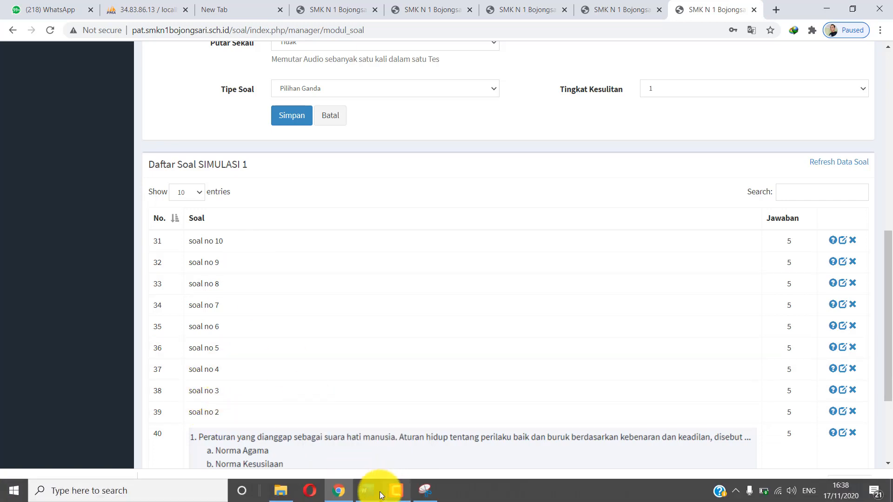
{"action": "left_click", "coordinate": [368, 492]}
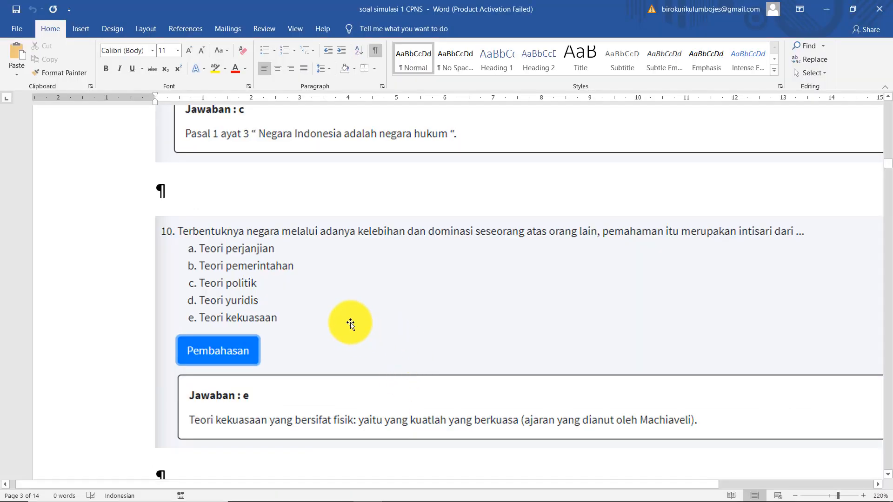
{"action": "scroll", "coordinate": [350, 322], "scroll_direction": "up", "scroll_amount": 20}
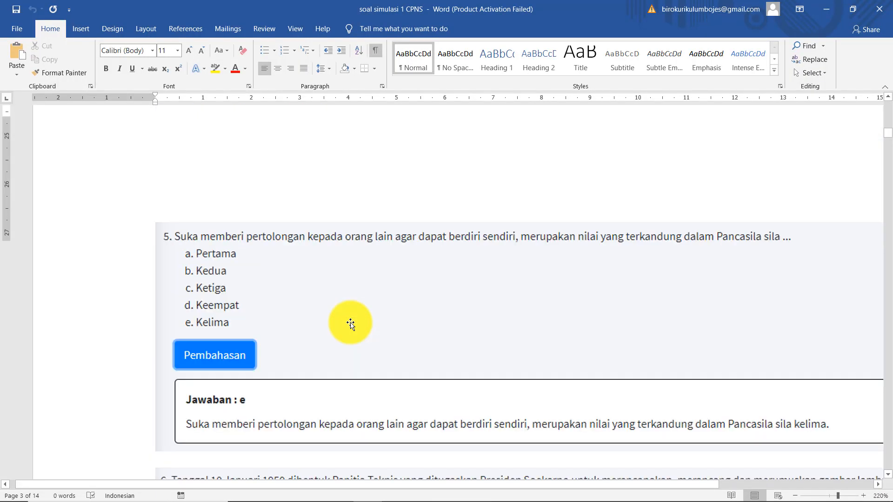
{"action": "scroll", "coordinate": [351, 323], "scroll_direction": "up", "scroll_amount": 10}
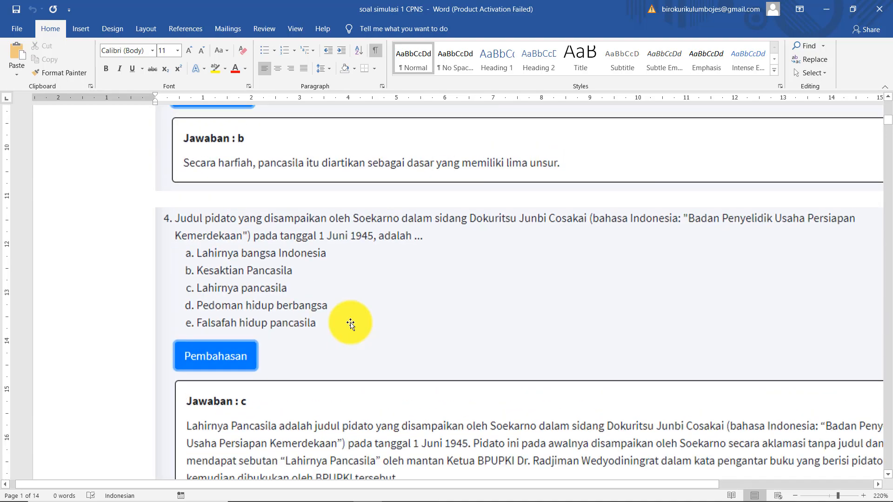
{"action": "scroll", "coordinate": [350, 322], "scroll_direction": "up", "scroll_amount": 10}
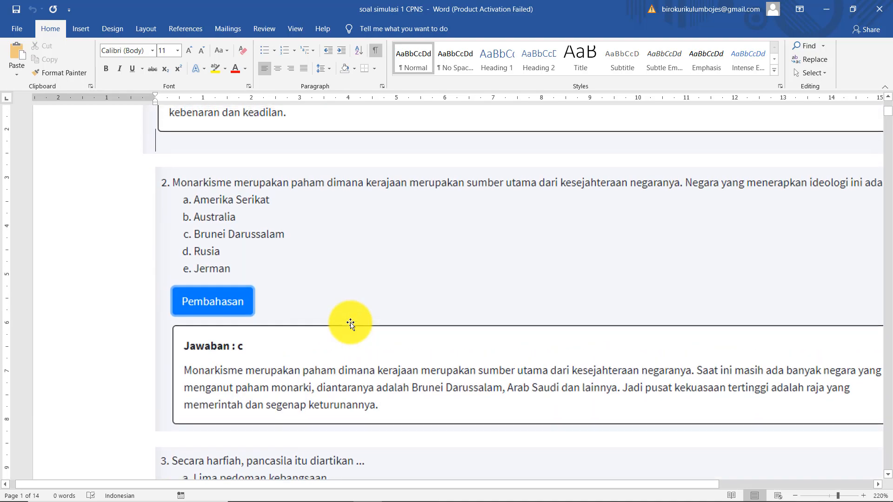
{"action": "scroll", "coordinate": [351, 322], "scroll_direction": "up", "scroll_amount": 5}
Examine the images of questions 1 and 2 in the document, including their options and Pembahasan answer boxes.
{"action": "left_click", "coordinate": [341, 235]}
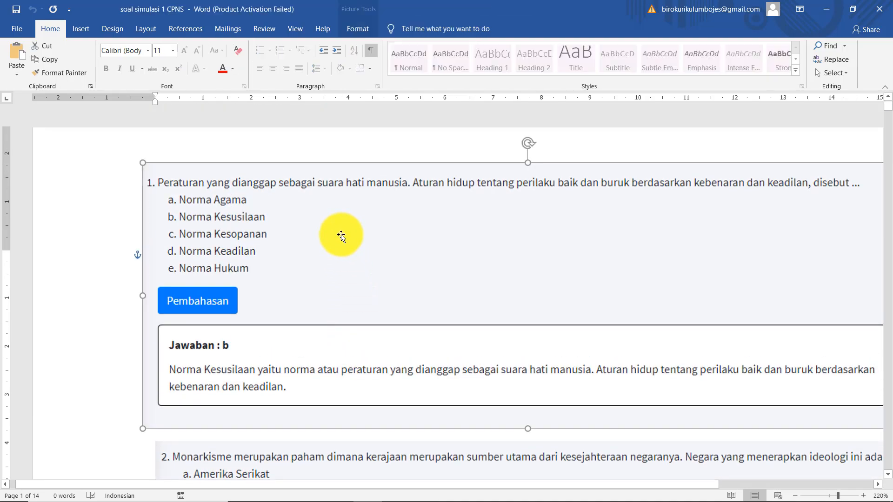
{"action": "left_click", "coordinate": [103, 297]}
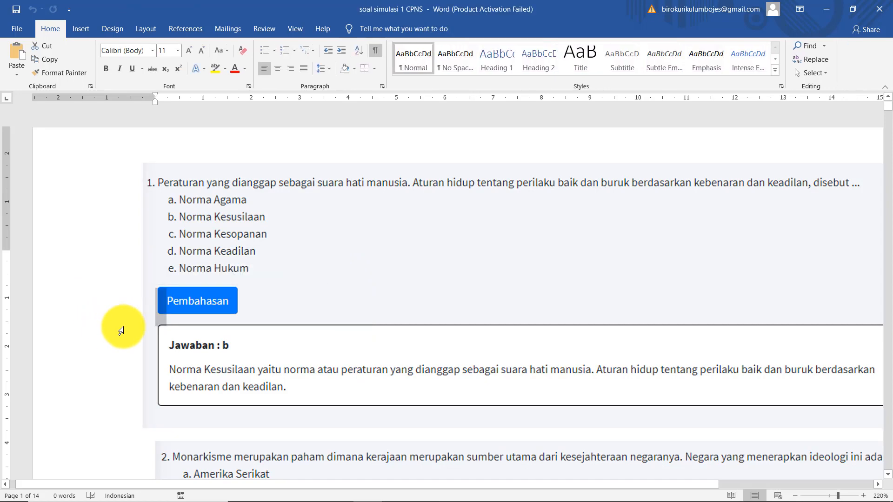
{"action": "left_click", "coordinate": [289, 372]}
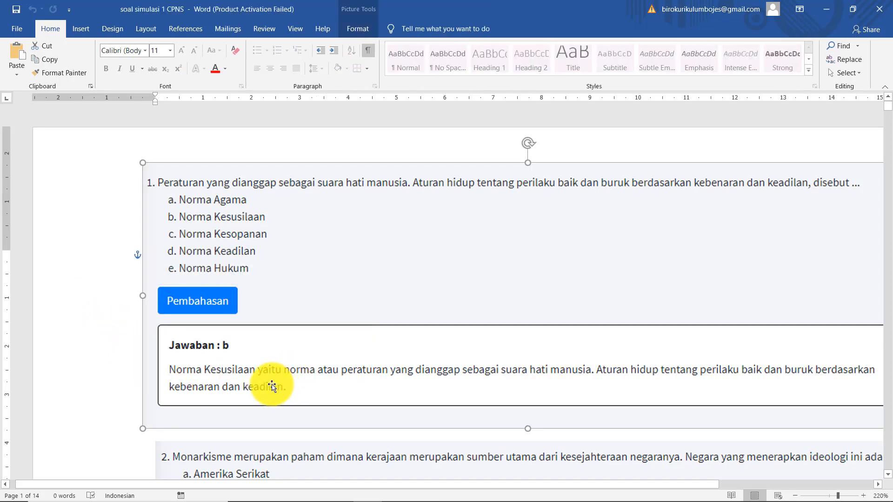
{"action": "scroll", "coordinate": [288, 367], "scroll_direction": "down", "scroll_amount": 2}
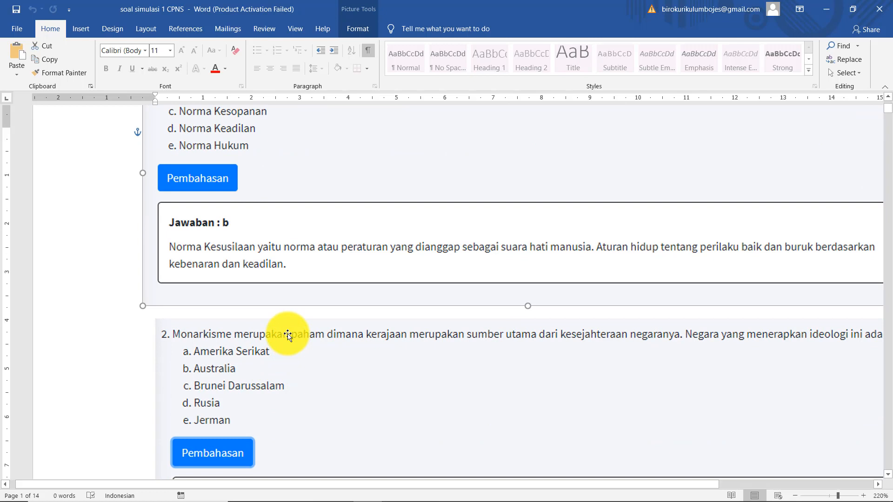
{"action": "left_click", "coordinate": [288, 334]}
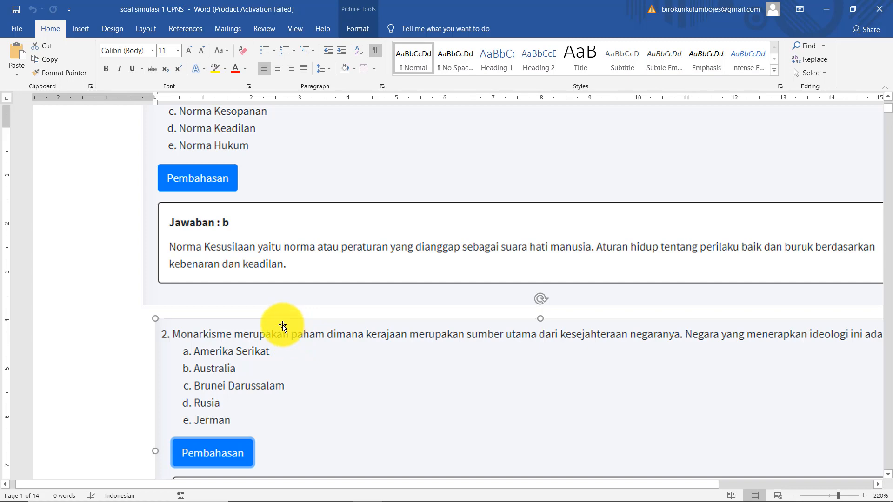
{"action": "scroll", "coordinate": [186, 326], "scroll_direction": "up", "scroll_amount": 1}
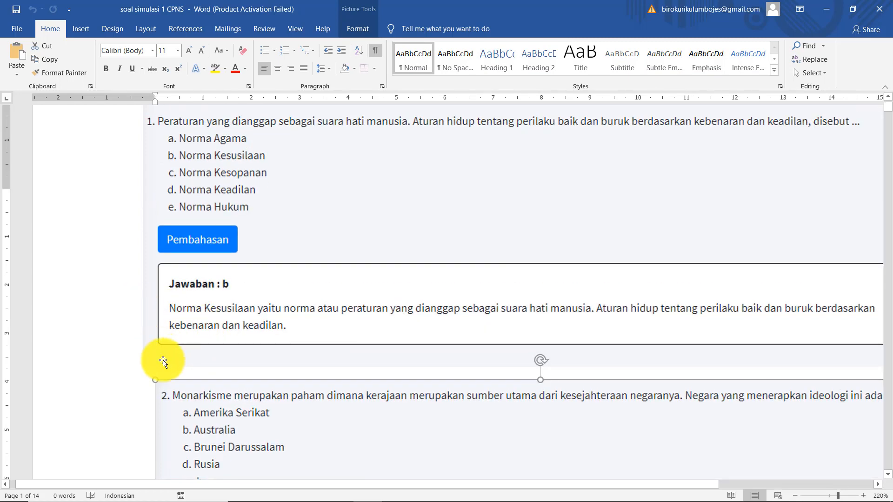
{"action": "left_click", "coordinate": [118, 370]}
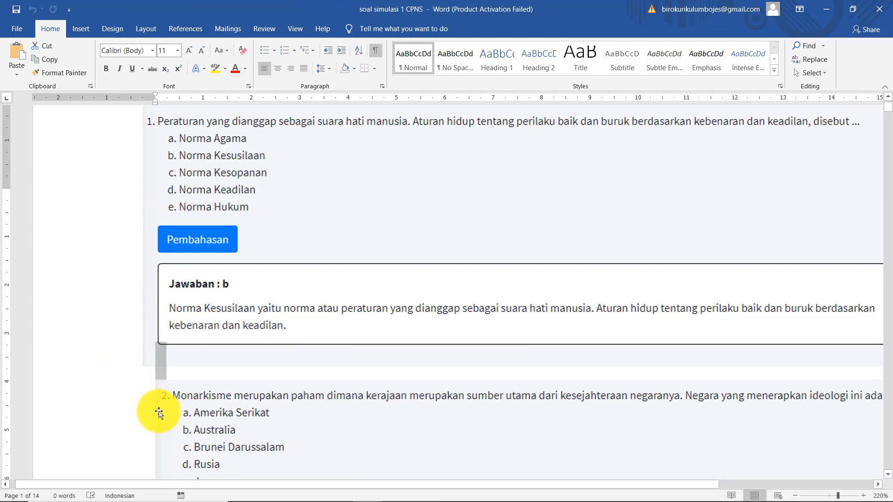
{"action": "left_click", "coordinate": [181, 367]}
{"action": "scroll", "coordinate": [180, 370], "scroll_direction": "down", "scroll_amount": 2}
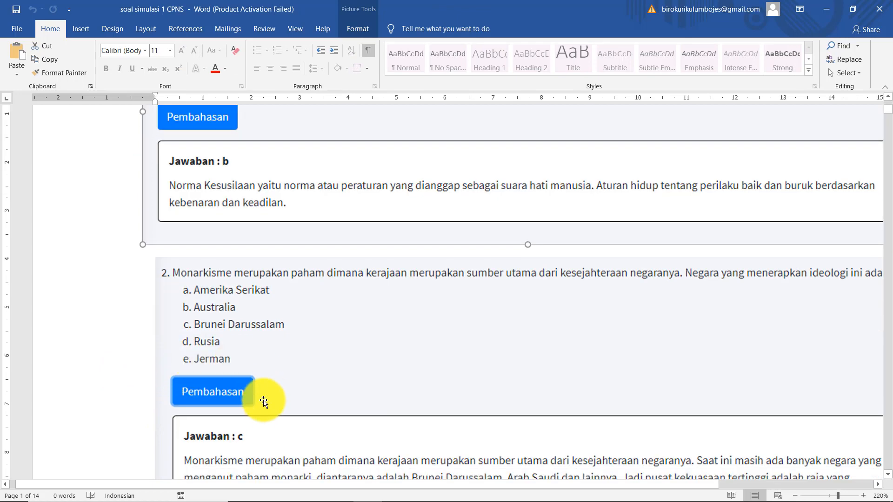
{"action": "scroll", "coordinate": [259, 439], "scroll_direction": "down", "scroll_amount": 1}
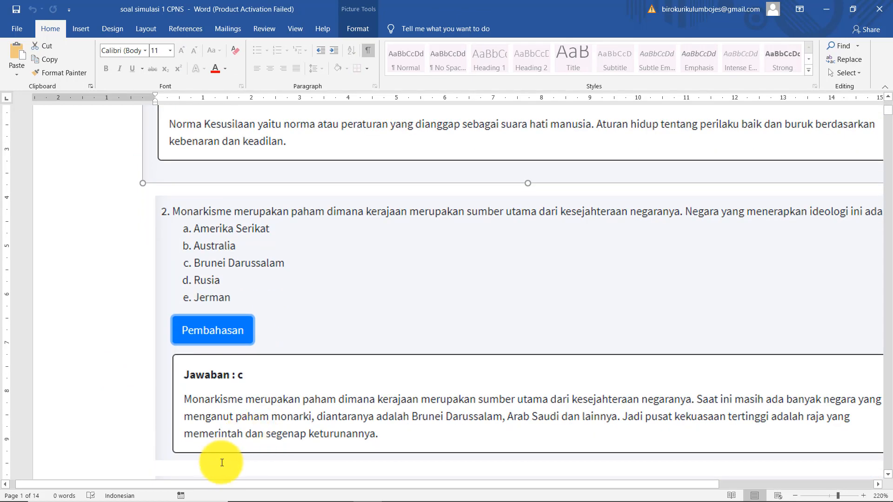
{"action": "left_click", "coordinate": [316, 302]}
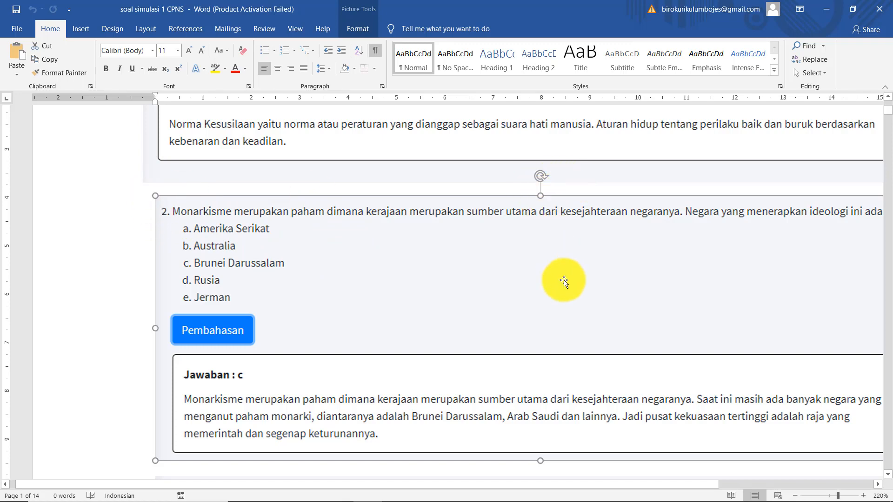
{"action": "scroll", "coordinate": [564, 280], "scroll_direction": "up", "scroll_amount": 1}
{"action": "left_click", "coordinate": [404, 209]}
{"action": "scroll", "coordinate": [307, 284], "scroll_direction": "down", "scroll_amount": 1}
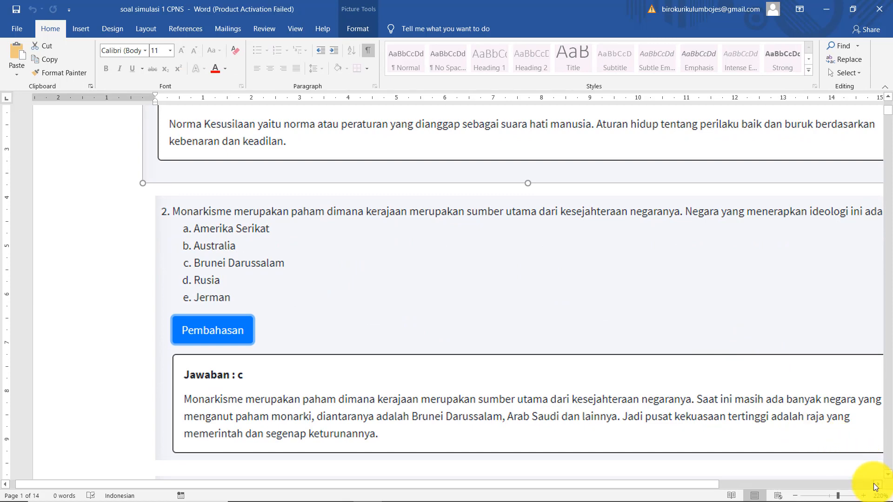
Capture question 2 with its options a to e, without the Pembahasan part, using Snipping Tool and copy the snip.
{"action": "left_click", "coordinate": [875, 485]}
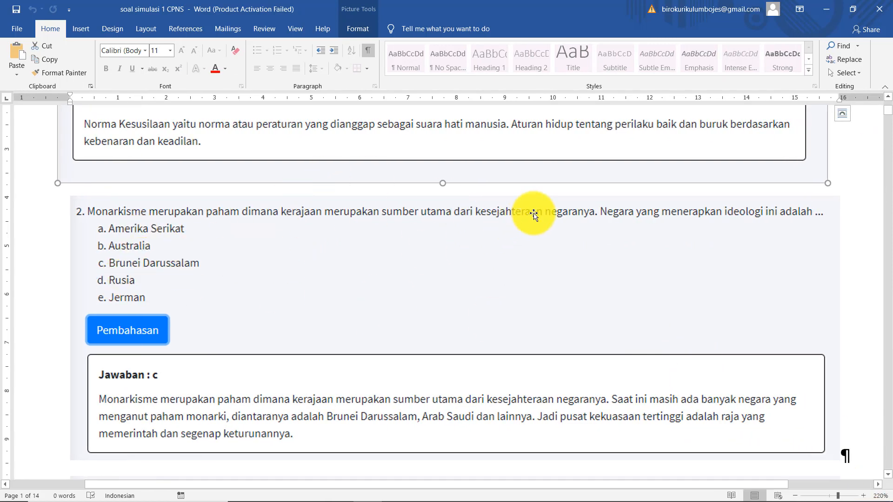
{"action": "mouse_move", "coordinate": [305, 480]}
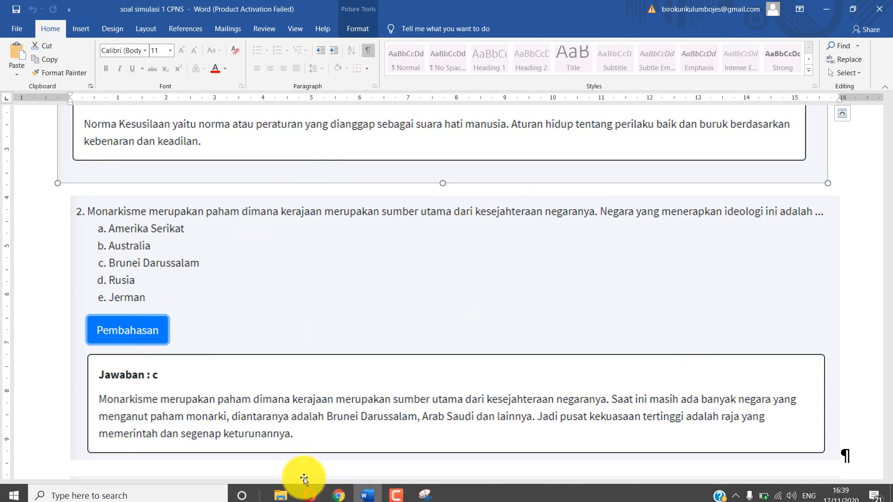
{"action": "left_click", "coordinate": [423, 493]}
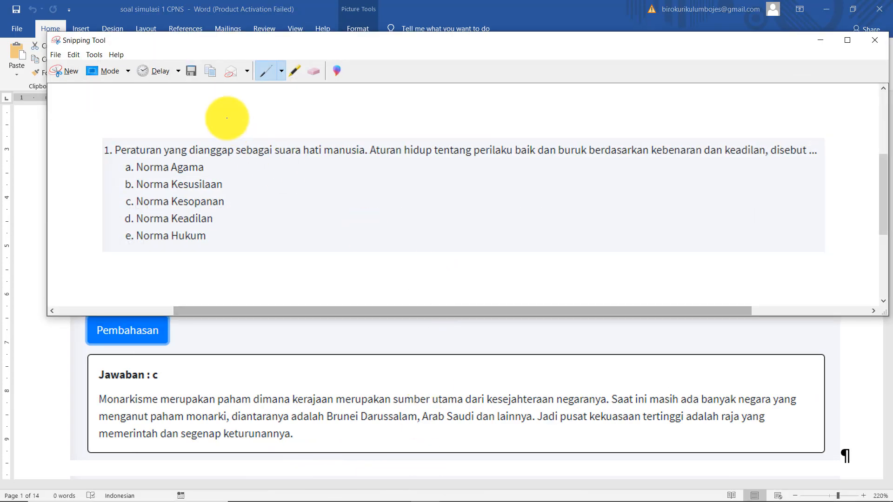
{"action": "left_click", "coordinate": [64, 72]}
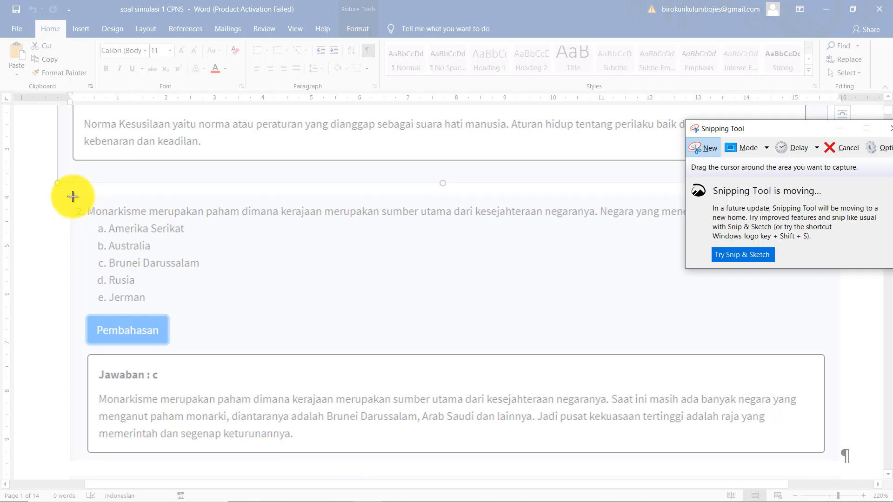
{"action": "left_click_drag", "start_coordinate": [73, 196], "coordinate": [828, 312]}
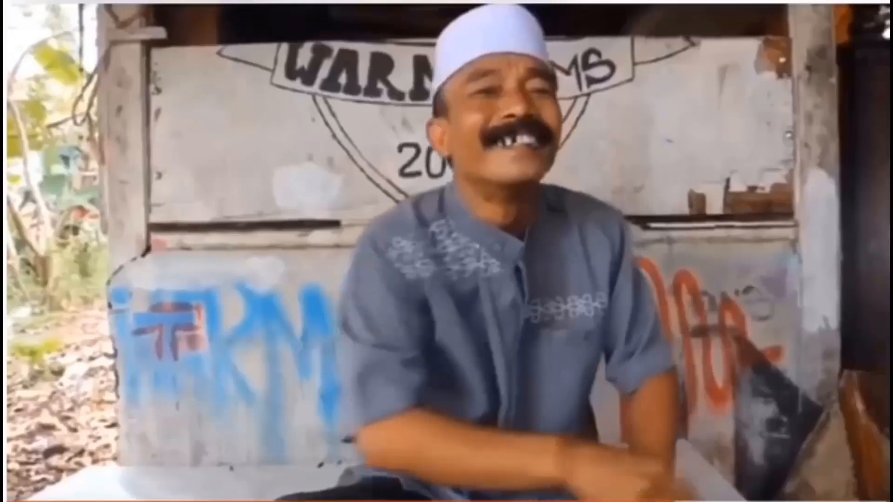
{"action": "left_click_drag", "start_coordinate": [828, 312], "coordinate": [831, 313]}
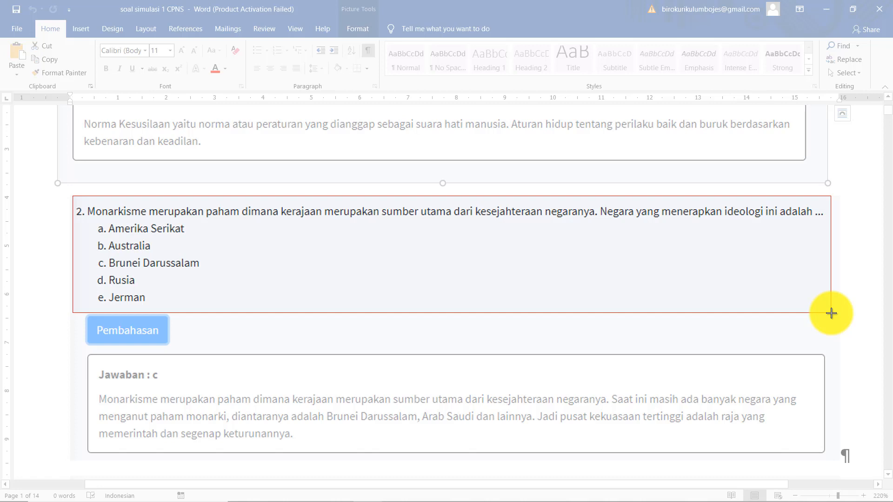
{"action": "left_click_drag", "start_coordinate": [831, 313], "coordinate": [831, 313]}
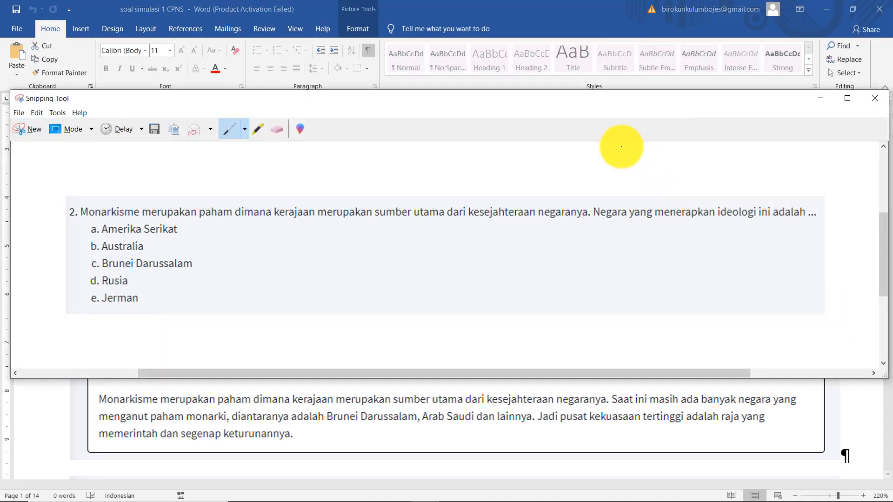
{"action": "left_click", "coordinate": [174, 130]}
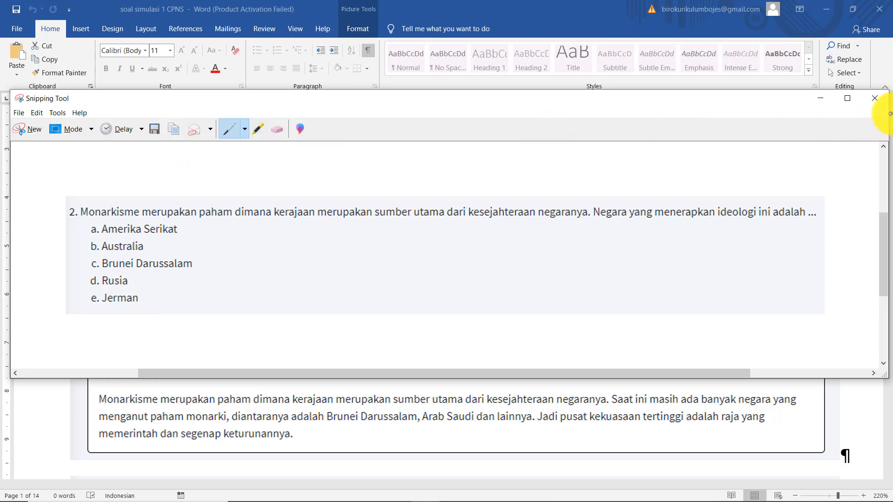
{"action": "left_click", "coordinate": [821, 99]}
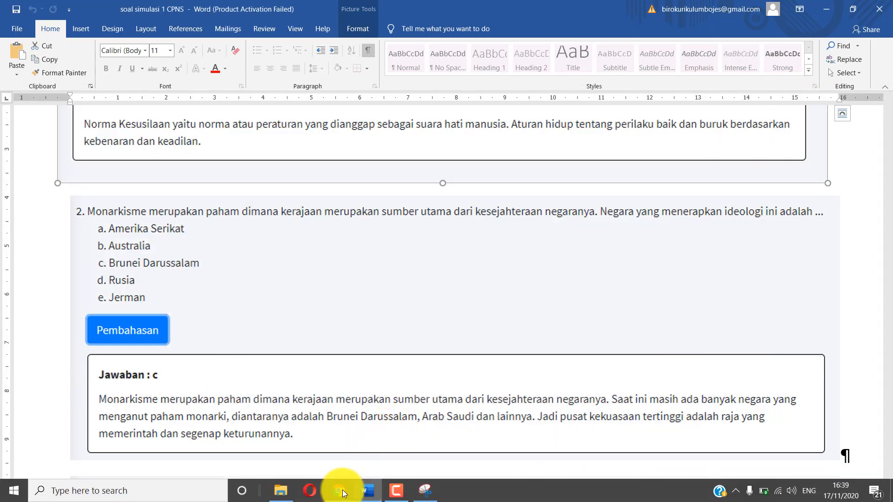
In Chrome, replace the text of "soal no 2" in the SIMULASI 1 question form with the copied image and save the question.
{"action": "left_click", "coordinate": [338, 494]}
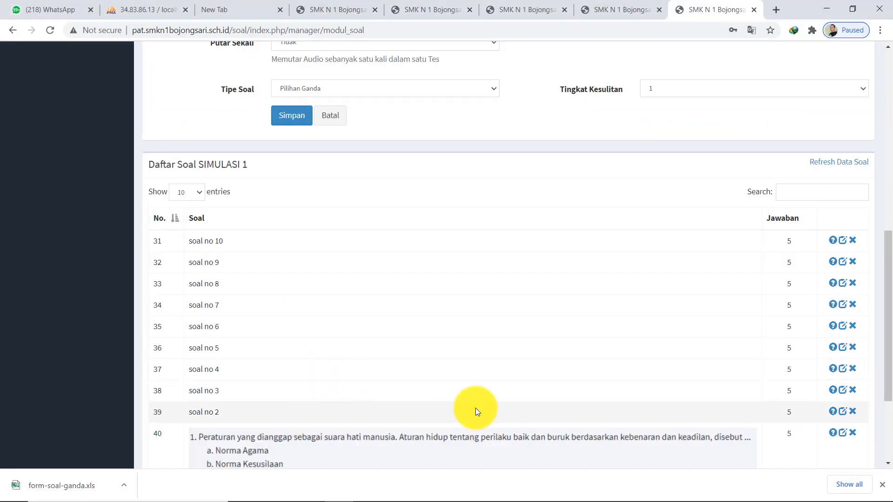
{"action": "left_click", "coordinate": [842, 412]}
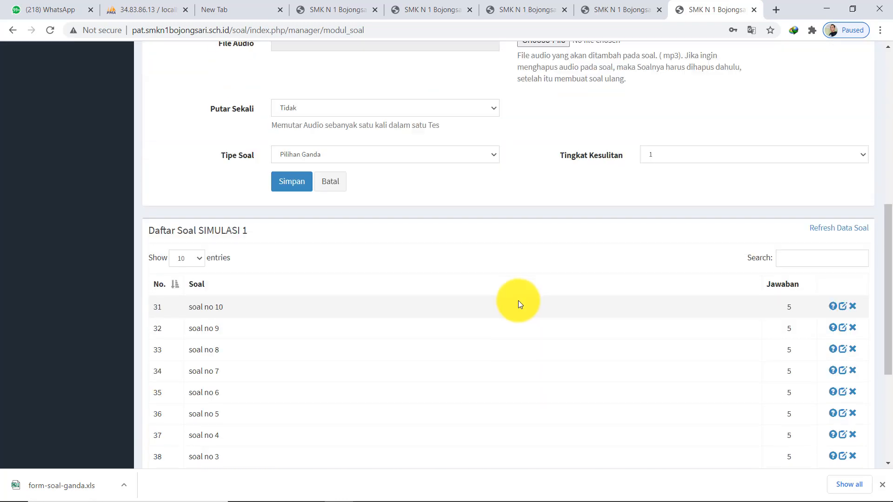
{"action": "left_click_drag", "start_coordinate": [319, 114], "coordinate": [283, 114]}
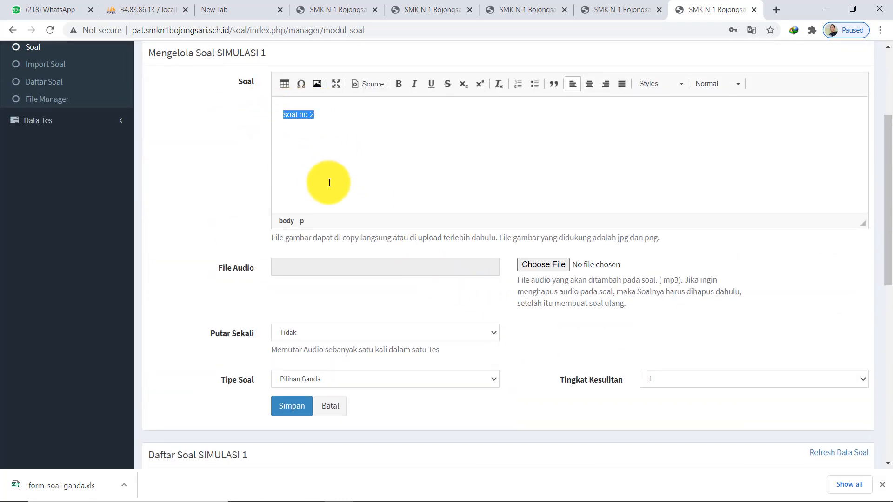
{"action": "key", "text": "ctrl+v"}
{"action": "scroll", "coordinate": [409, 192], "scroll_direction": "up", "scroll_amount": 3}
{"action": "scroll", "coordinate": [409, 192], "scroll_direction": "down", "scroll_amount": 3}
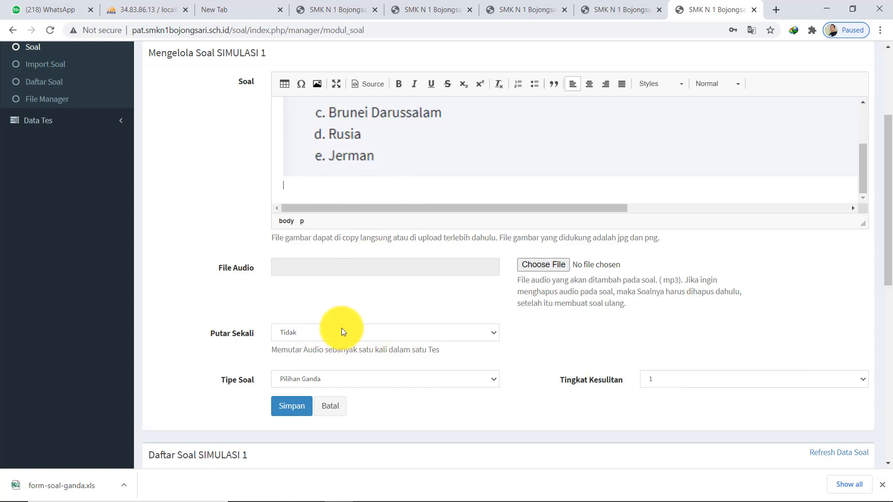
{"action": "left_click", "coordinate": [291, 406]}
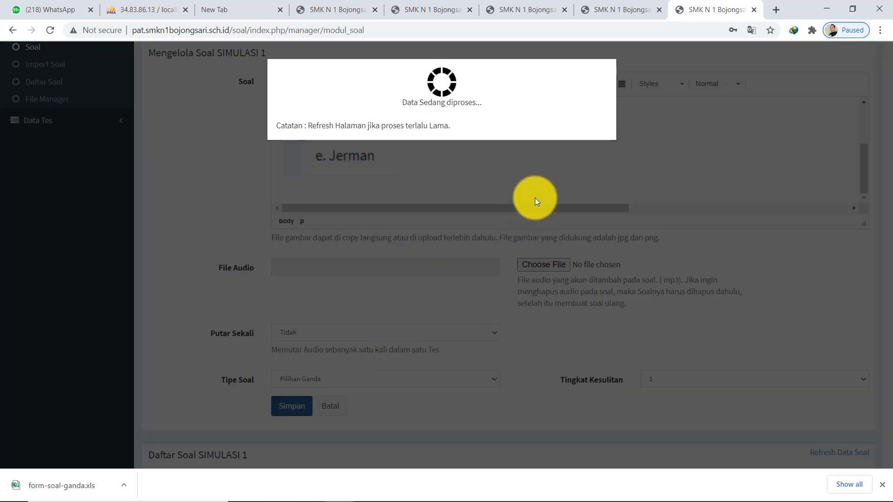
Check the saved question 2 image and the remaining placeholder questions on page 4 of the SIMULASI 1 question list.
{"action": "scroll", "coordinate": [534, 200], "scroll_direction": "down", "scroll_amount": 8}
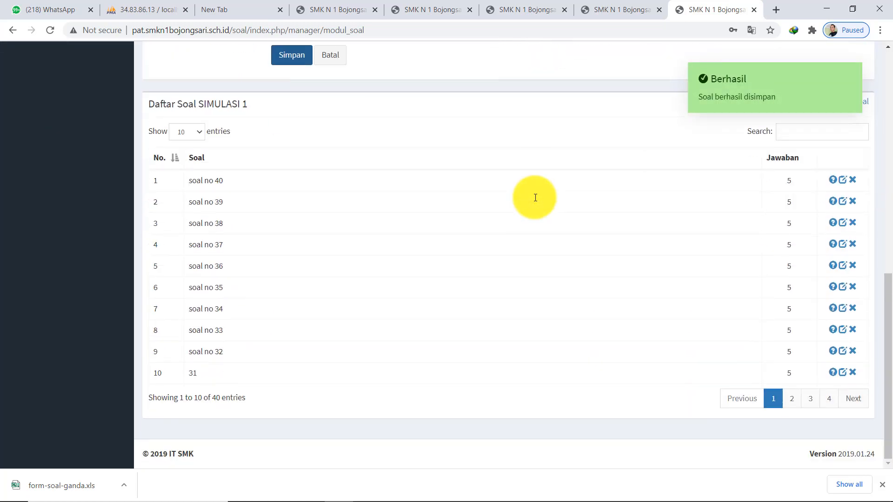
{"action": "left_click", "coordinate": [829, 398]}
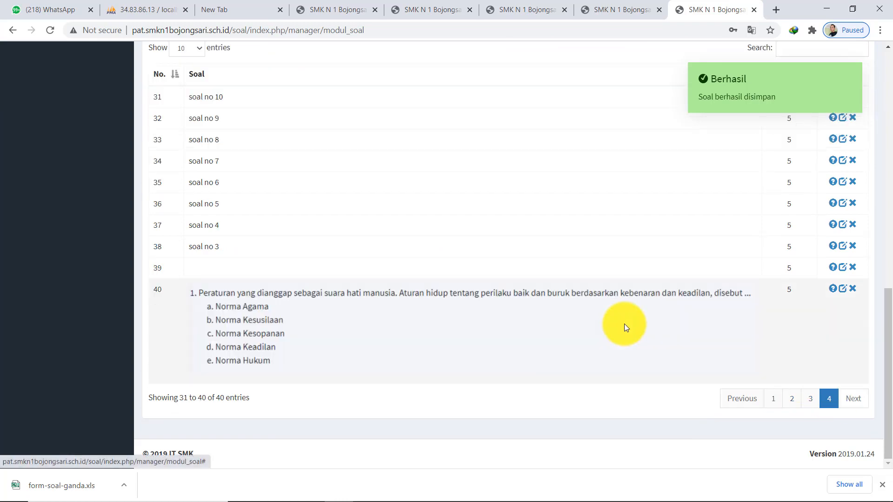
{"action": "scroll", "coordinate": [516, 282], "scroll_direction": "up", "scroll_amount": 2}
{"action": "scroll", "coordinate": [482, 296], "scroll_direction": "down", "scroll_amount": 2}
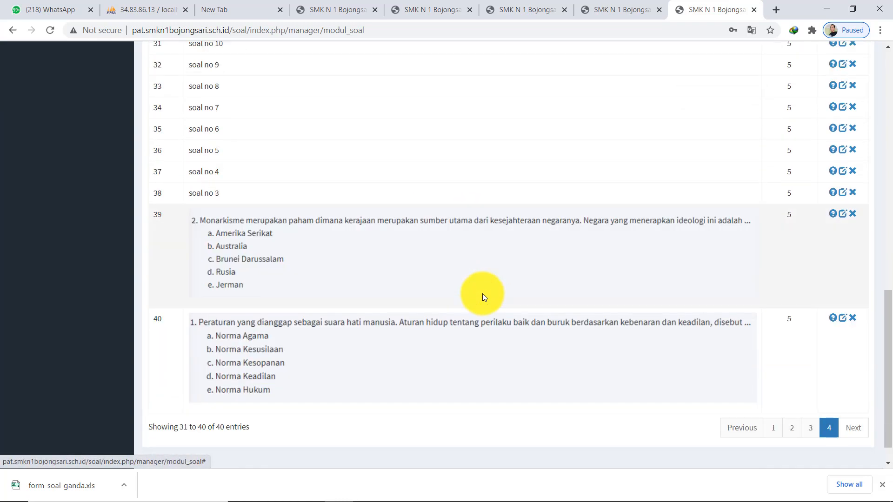
{"action": "scroll", "coordinate": [381, 230], "scroll_direction": "up", "scroll_amount": 2}
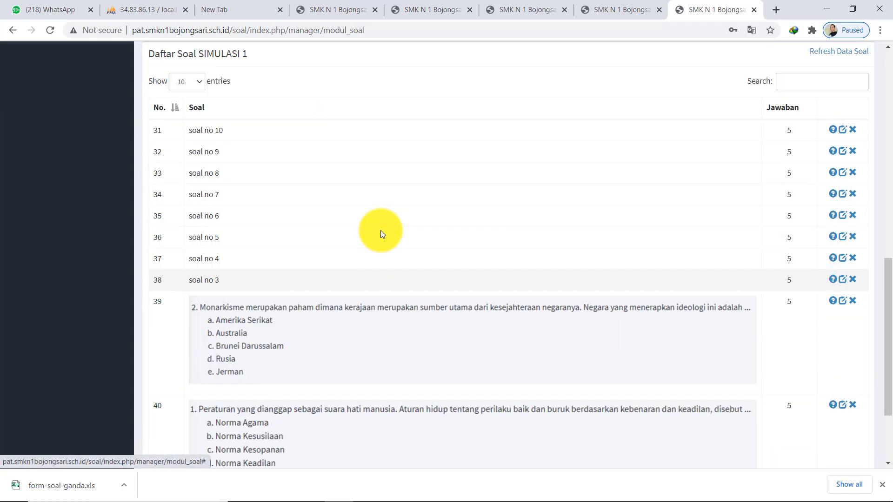
{"action": "scroll", "coordinate": [374, 174], "scroll_direction": "up", "scroll_amount": 1}
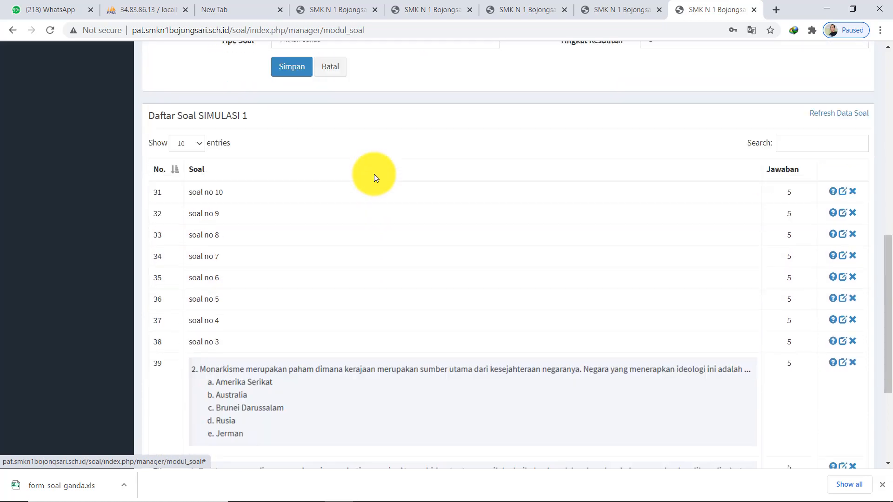
Examine the saved images of questions 1 to 3 on page 4 of the SIMULASI 1 question list, including their printed numbers.
{"action": "scroll", "coordinate": [374, 174], "scroll_direction": "down", "scroll_amount": 1}
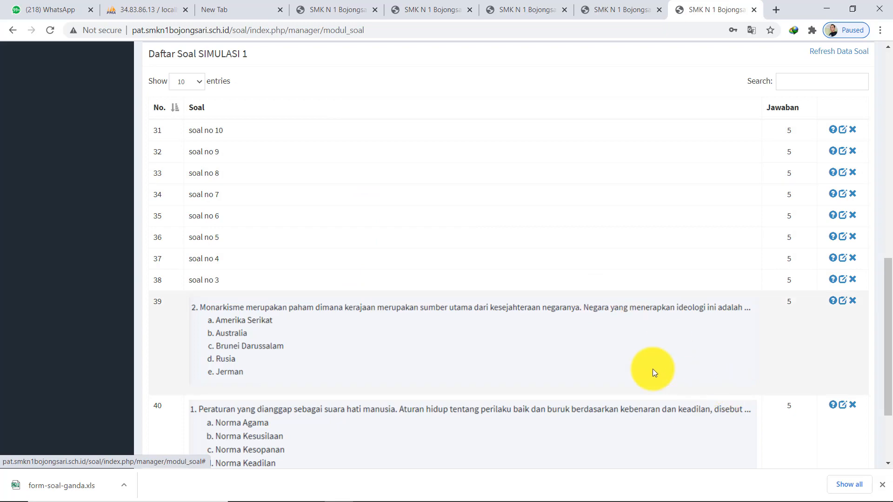
{"action": "scroll", "coordinate": [652, 369], "scroll_direction": "down", "scroll_amount": 2}
{"action": "scroll", "coordinate": [620, 353], "scroll_direction": "up", "scroll_amount": 3}
{"action": "scroll", "coordinate": [620, 353], "scroll_direction": "down", "scroll_amount": 3}
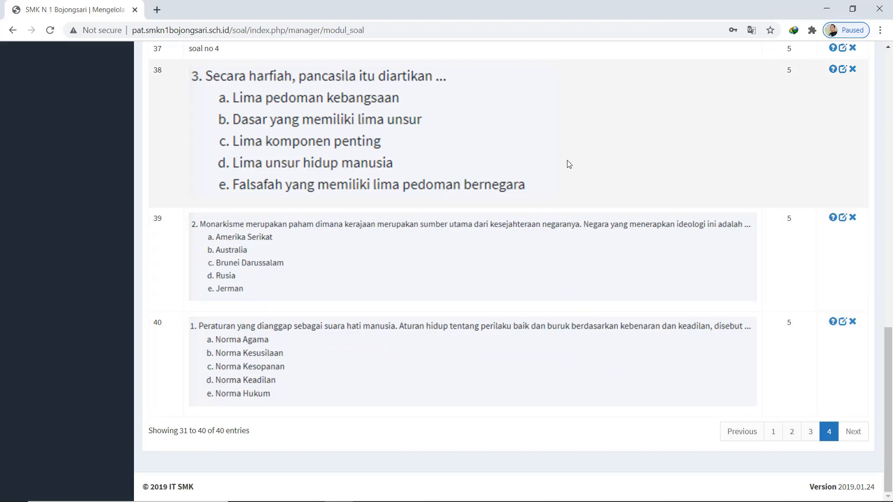
{"action": "scroll", "coordinate": [570, 196], "scroll_direction": "up", "scroll_amount": 3}
{"action": "scroll", "coordinate": [659, 278], "scroll_direction": "down", "scroll_amount": 3}
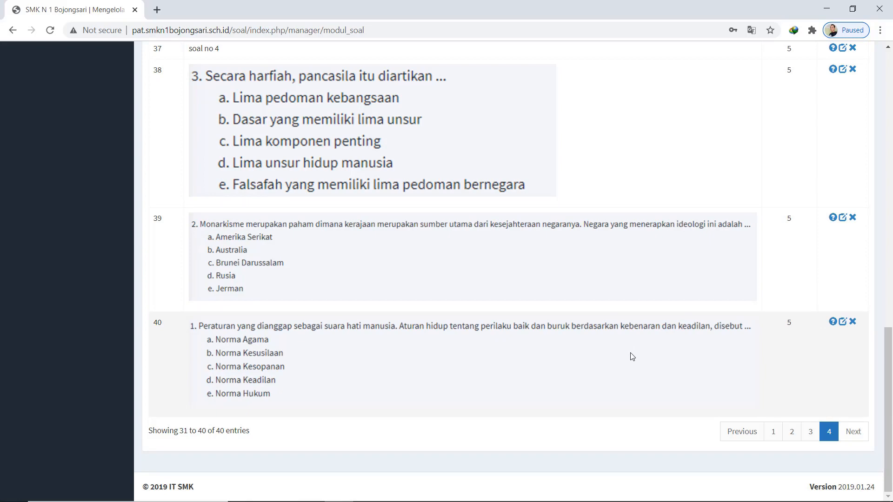
{"action": "scroll", "coordinate": [632, 357], "scroll_direction": "up", "scroll_amount": 2}
{"action": "scroll", "coordinate": [632, 356], "scroll_direction": "down", "scroll_amount": 2}
{"action": "scroll", "coordinate": [429, 366], "scroll_direction": "up", "scroll_amount": 1}
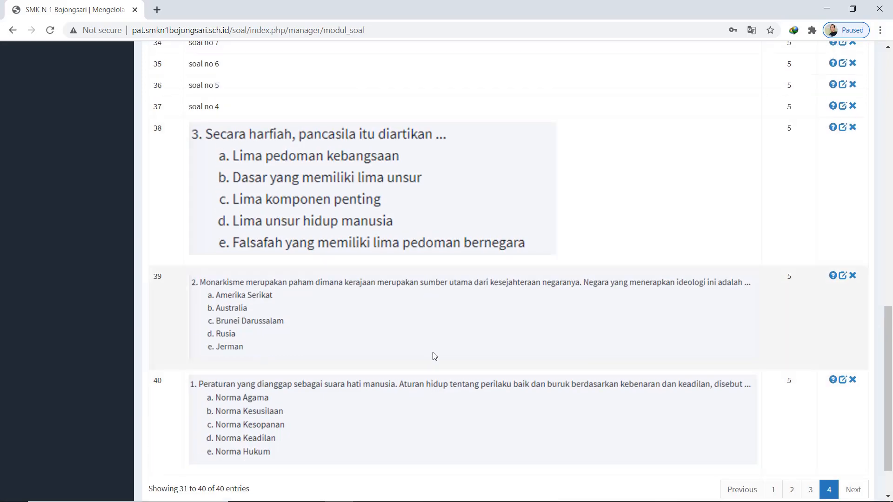
{"action": "scroll", "coordinate": [433, 356], "scroll_direction": "down", "scroll_amount": 1}
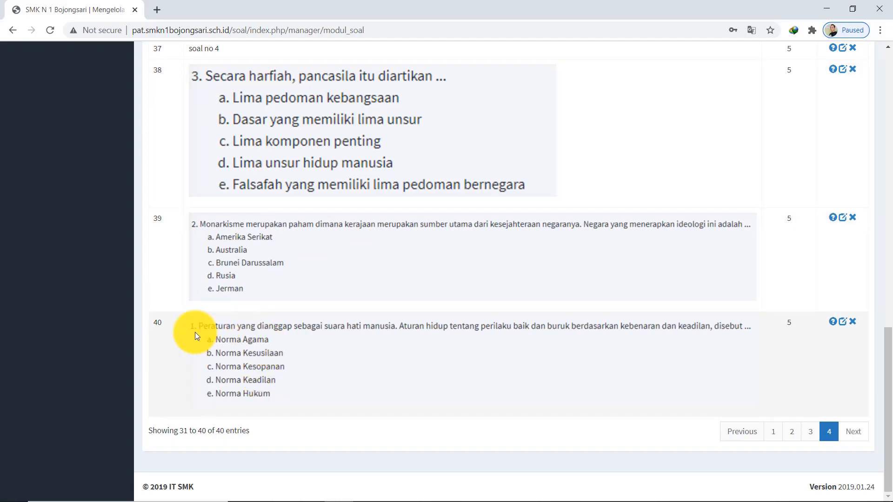
{"action": "scroll", "coordinate": [200, 224], "scroll_direction": "up", "scroll_amount": 3}
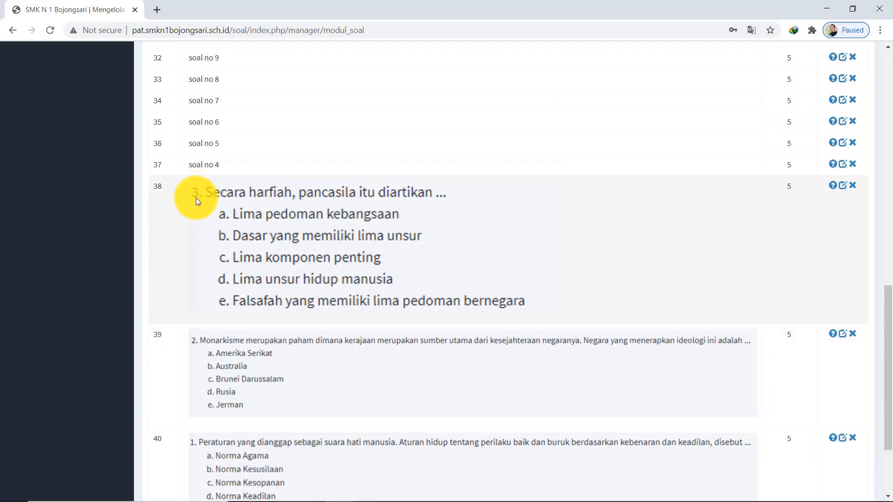
{"action": "scroll", "coordinate": [229, 295], "scroll_direction": "down", "scroll_amount": 3}
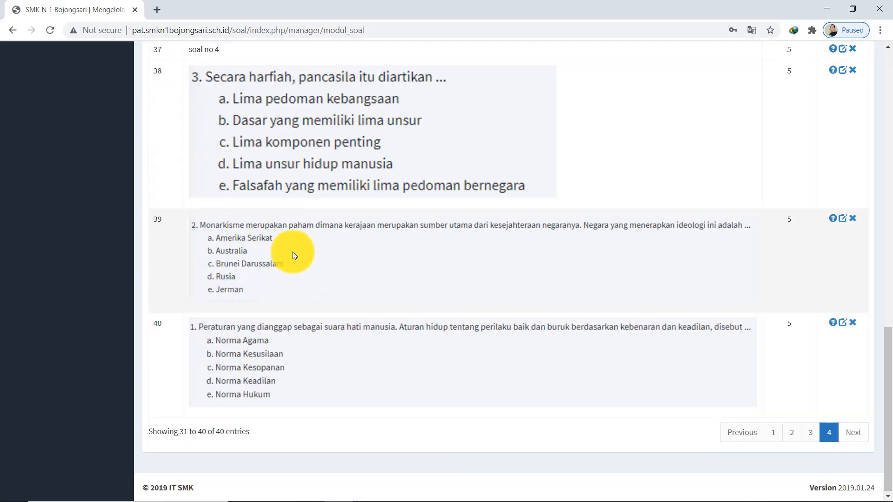
{"action": "scroll", "coordinate": [293, 253], "scroll_direction": "up", "scroll_amount": 3}
{"action": "scroll", "coordinate": [319, 288], "scroll_direction": "down", "scroll_amount": 3}
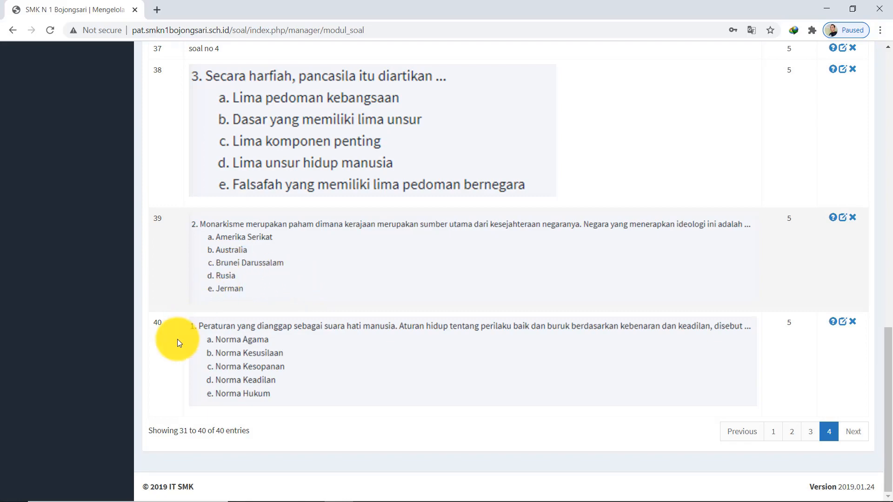
{"action": "scroll", "coordinate": [201, 230], "scroll_direction": "up", "scroll_amount": 3}
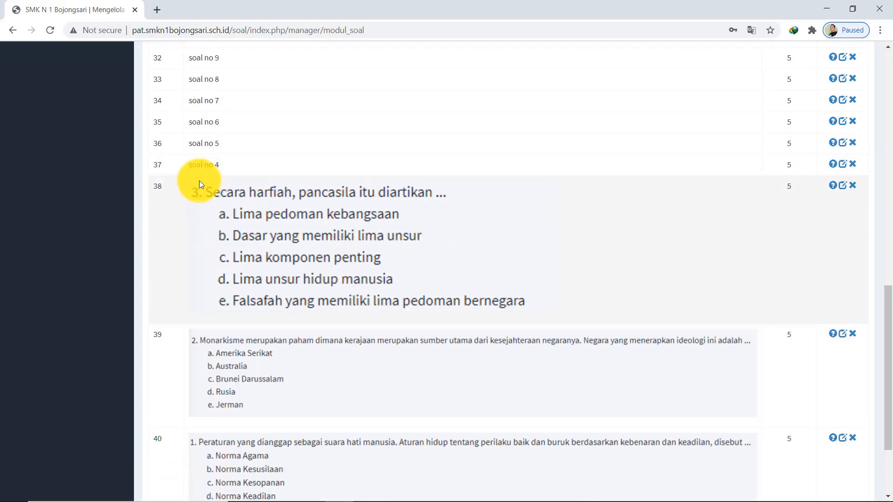
{"action": "scroll", "coordinate": [194, 268], "scroll_direction": "down", "scroll_amount": 3}
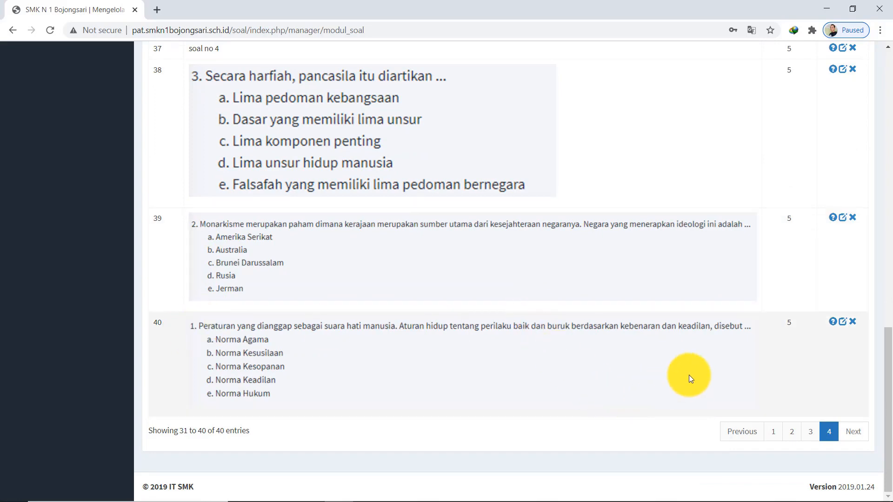
Open the question 1 entry, row 40 of the SIMULASI 1 list, for editing and delete its numbered image from the question text.
{"action": "left_click", "coordinate": [843, 323]}
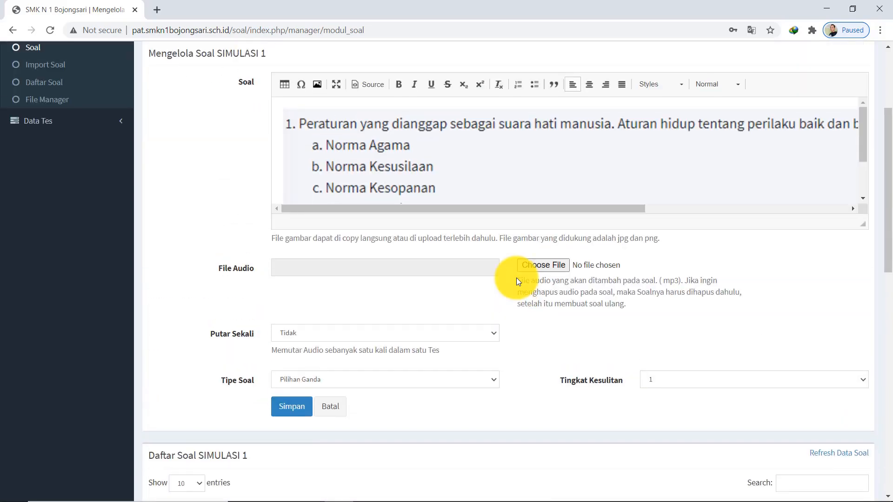
{"action": "left_click", "coordinate": [493, 160]}
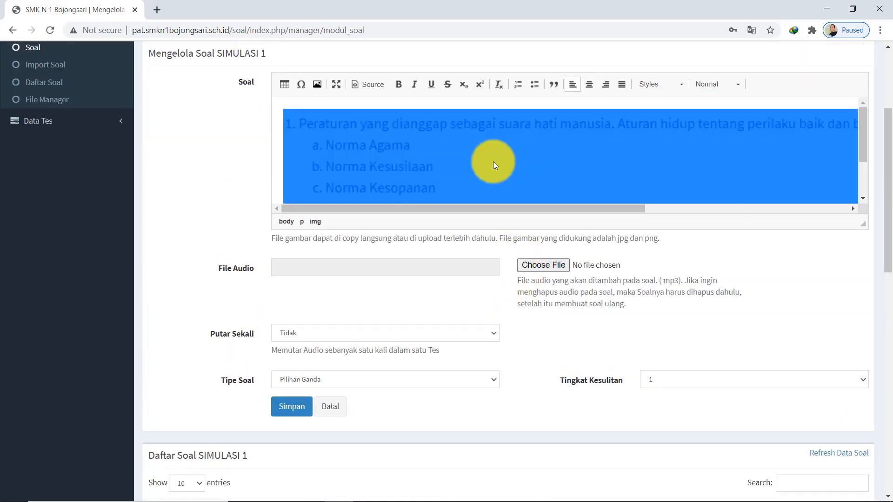
{"action": "key", "text": "Delete"}
{"action": "scroll", "coordinate": [404, 245], "scroll_direction": "down", "scroll_amount": 4}
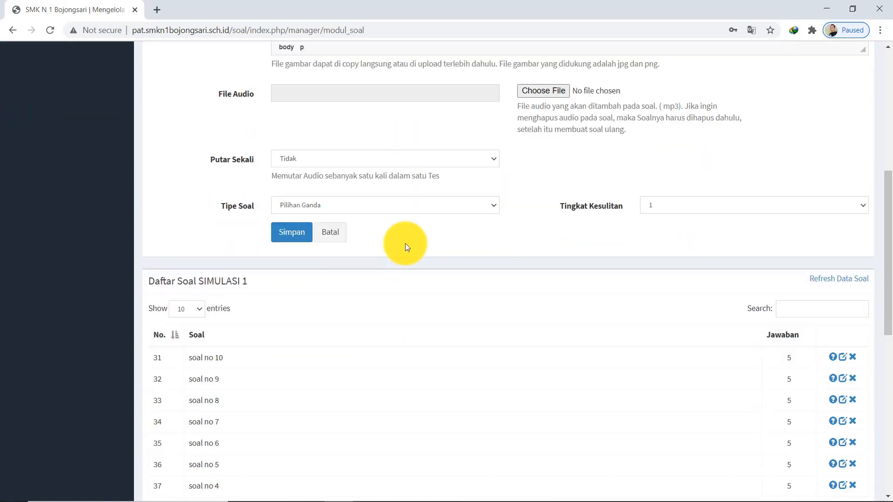
{"action": "scroll", "coordinate": [388, 215], "scroll_direction": "up", "scroll_amount": 4}
Switch to the Word document soal simulasi 1 CPNS, go to question 1 and bring up Snipping Tool.
{"action": "mouse_move", "coordinate": [467, 501]}
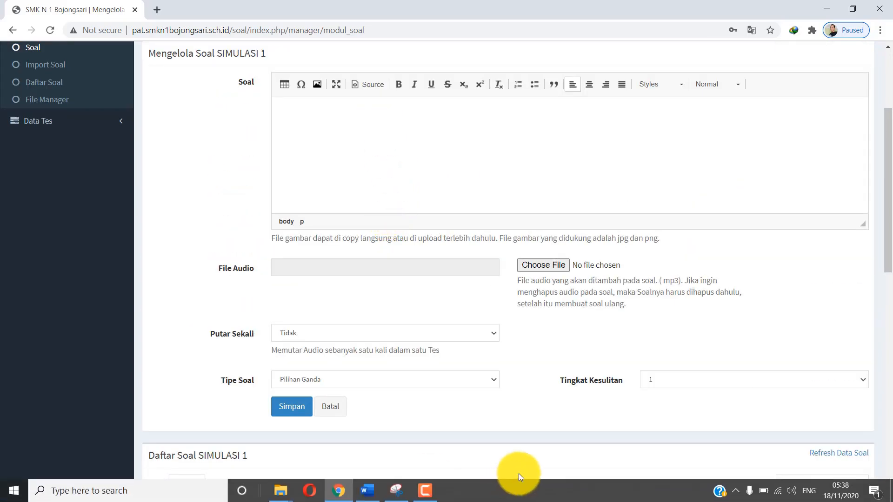
{"action": "left_click", "coordinate": [377, 491]}
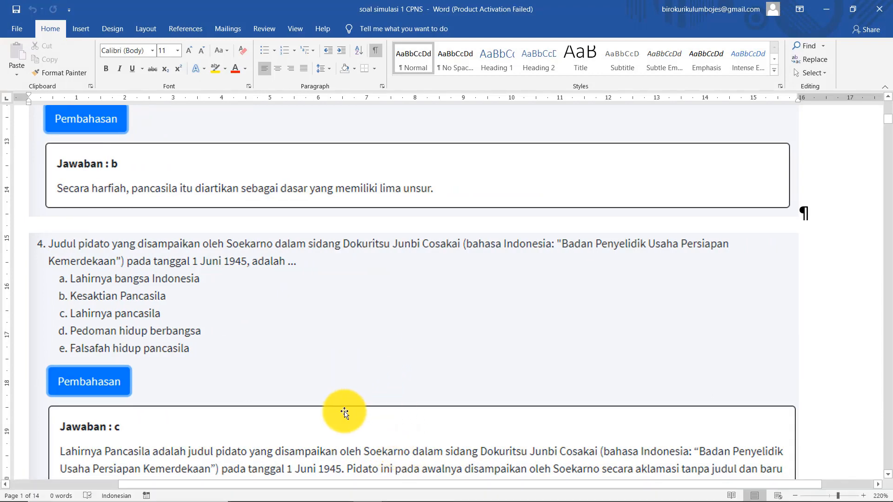
{"action": "scroll", "coordinate": [345, 405], "scroll_direction": "up", "scroll_amount": 10}
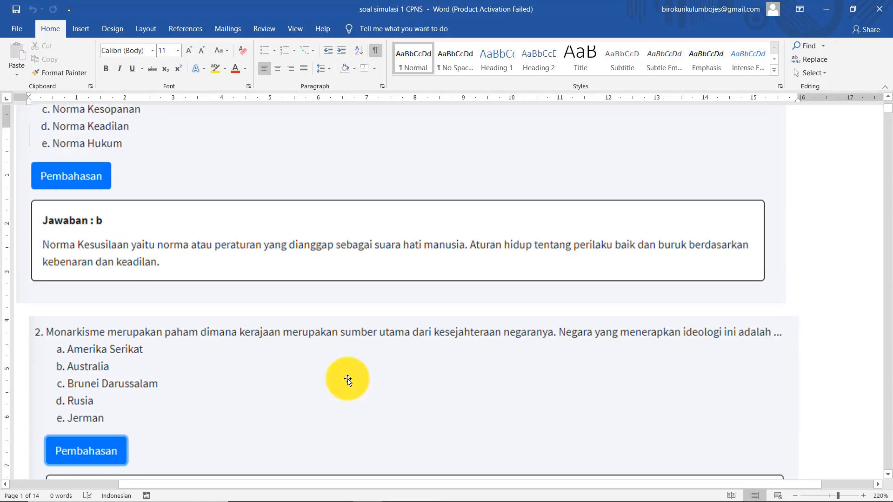
{"action": "scroll", "coordinate": [348, 380], "scroll_direction": "up", "scroll_amount": 4}
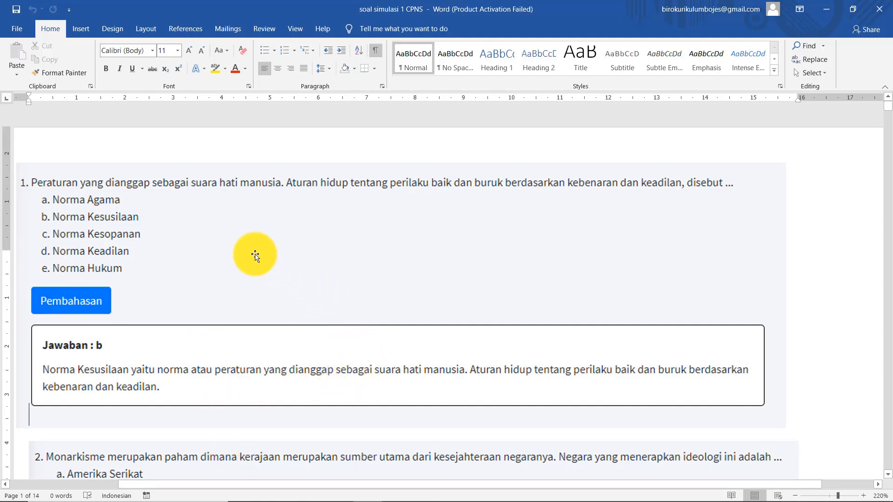
{"action": "mouse_move", "coordinate": [365, 489]}
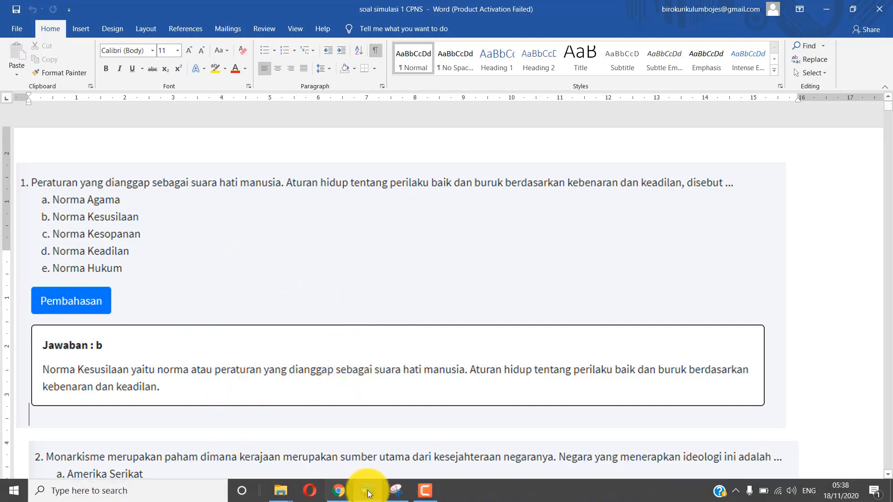
{"action": "left_click", "coordinate": [406, 494]}
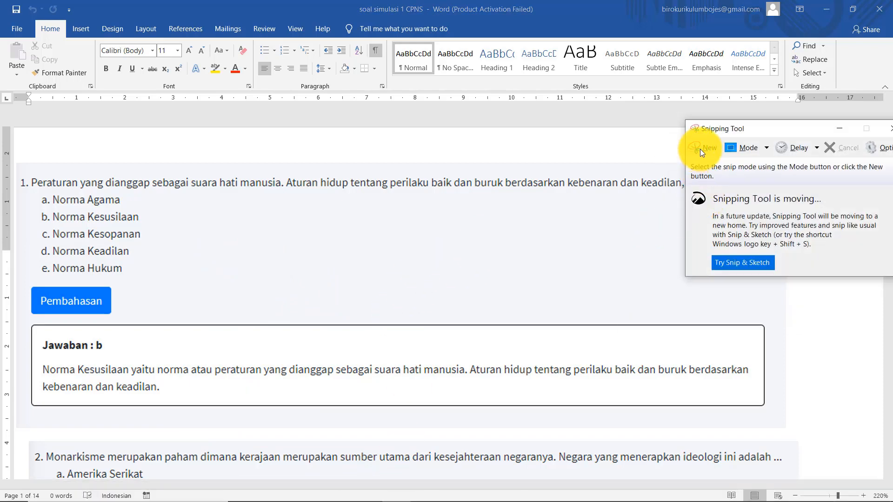
Capture question 1 with options a to e, without its number or the Pembahasan part, keeping the Snipping Tool window clear of the text.
{"action": "left_click", "coordinate": [702, 149]}
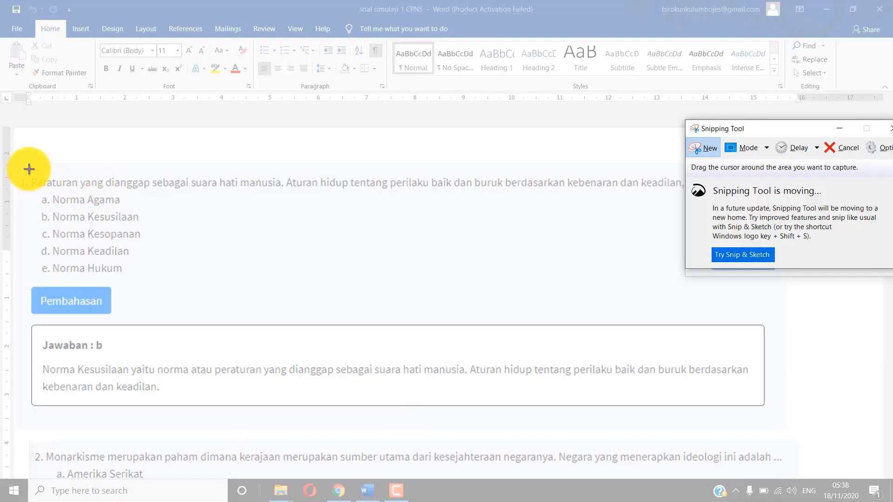
{"action": "left_click_drag", "start_coordinate": [30, 167], "coordinate": [781, 288]}
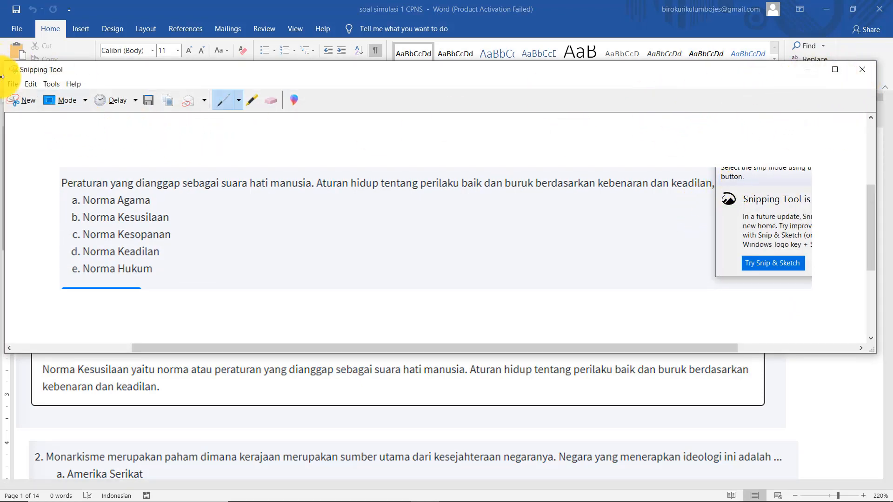
{"action": "left_click", "coordinate": [24, 102]}
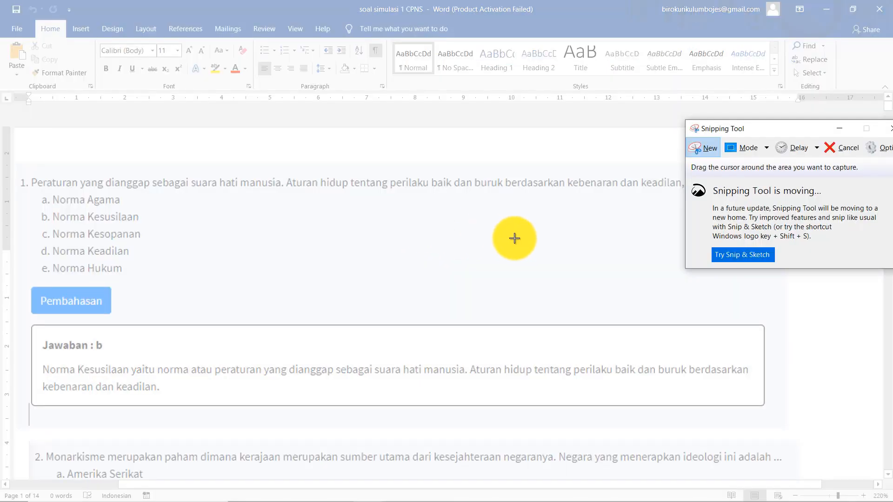
{"action": "left_click_drag", "start_coordinate": [770, 135], "coordinate": [715, 355]}
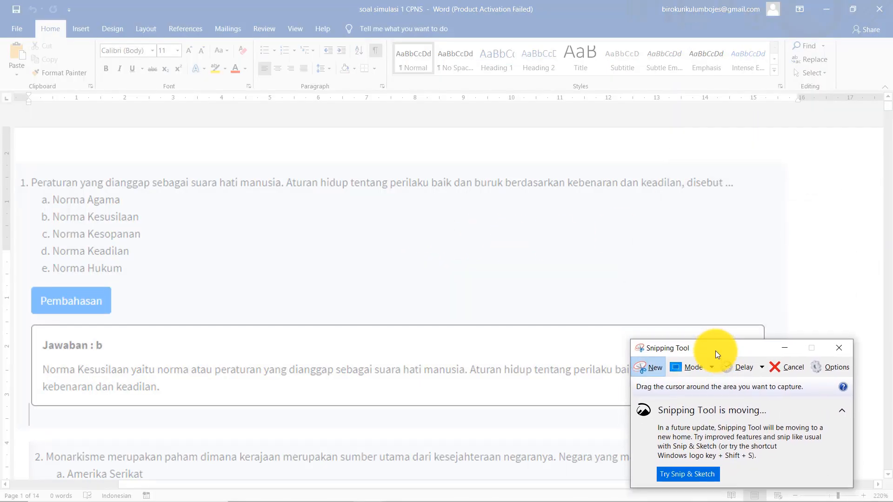
{"action": "left_click", "coordinate": [655, 372]}
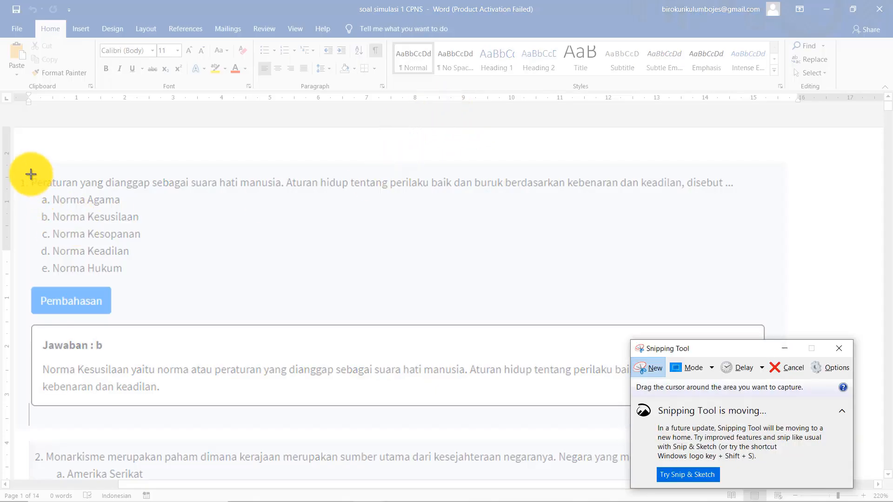
{"action": "left_click_drag", "start_coordinate": [29, 168], "coordinate": [748, 283]}
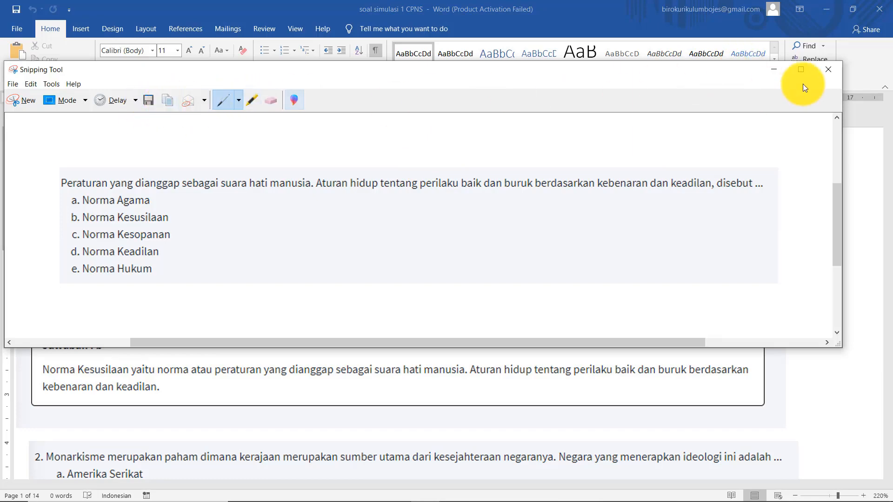
{"action": "left_click", "coordinate": [773, 70]}
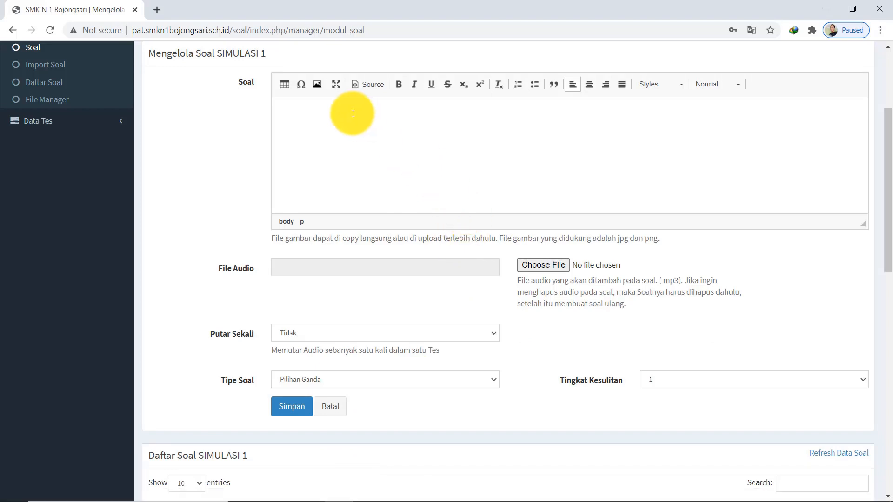
In Chrome, paste the unnumbered image of question 1 into the emptied Soal field and save the question.
{"action": "key", "text": "ctrl+v"}
{"action": "scroll", "coordinate": [360, 154], "scroll_direction": "up", "scroll_amount": 3}
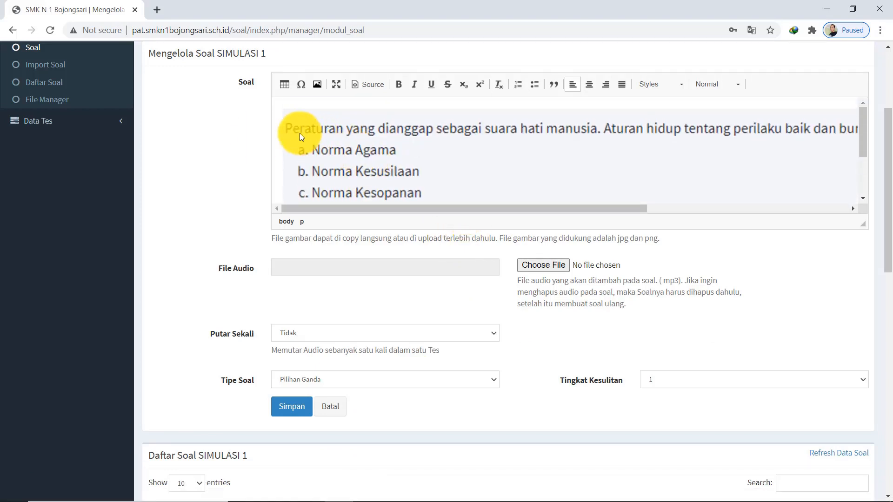
{"action": "scroll", "coordinate": [337, 199], "scroll_direction": "down", "scroll_amount": 2}
{"action": "scroll", "coordinate": [319, 309], "scroll_direction": "down", "scroll_amount": 5}
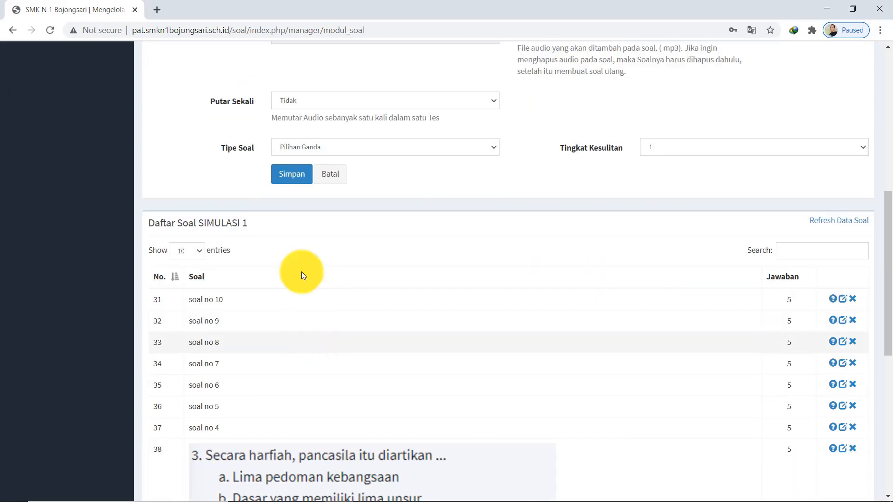
{"action": "left_click", "coordinate": [291, 177]}
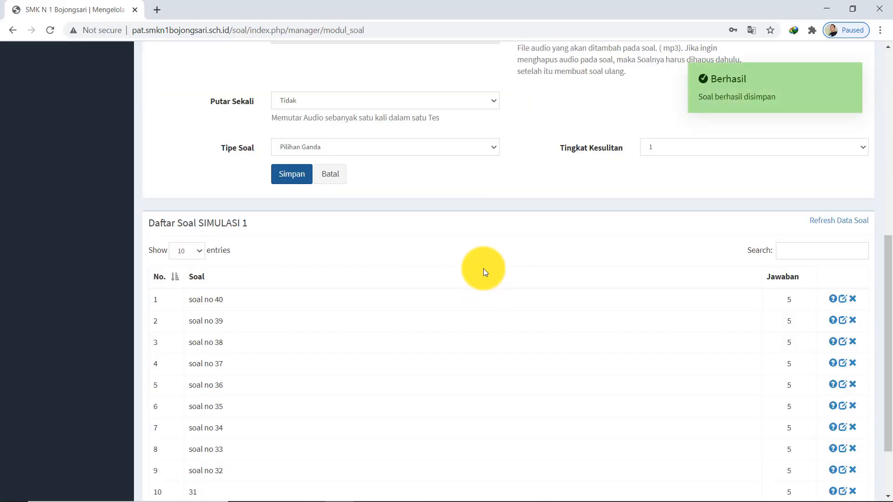
Check the saved unnumbered image of question 1 on page 4 of the SIMULASI 1 question list.
{"action": "scroll", "coordinate": [484, 269], "scroll_direction": "down", "scroll_amount": 2}
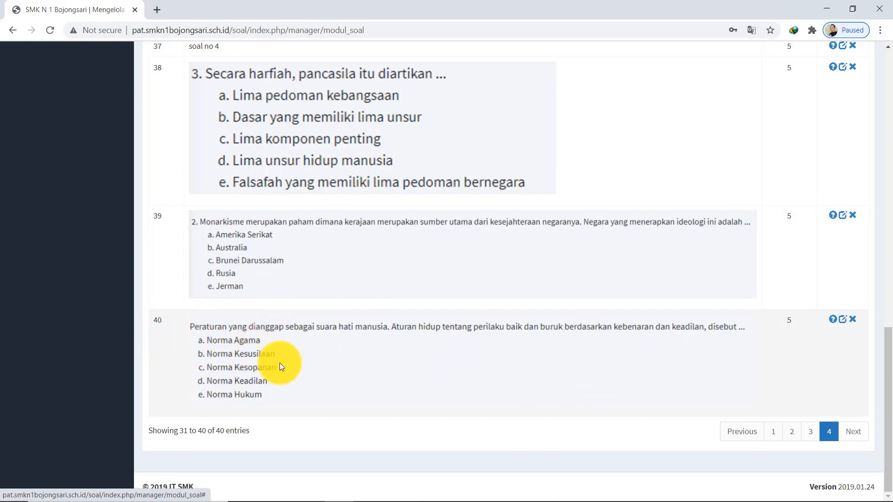
{"action": "scroll", "coordinate": [504, 272], "scroll_direction": "up", "scroll_amount": 3}
{"action": "scroll", "coordinate": [474, 352], "scroll_direction": "down", "scroll_amount": 1}
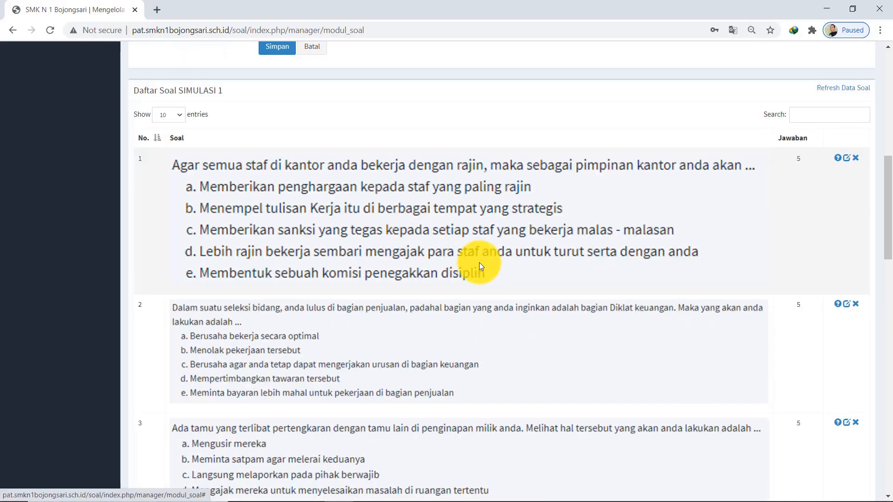
Review the unnumbered question images on pages 1 and 2 of the SIMULASI 1 question list.
{"action": "scroll", "coordinate": [520, 262], "scroll_direction": "down", "scroll_amount": 10}
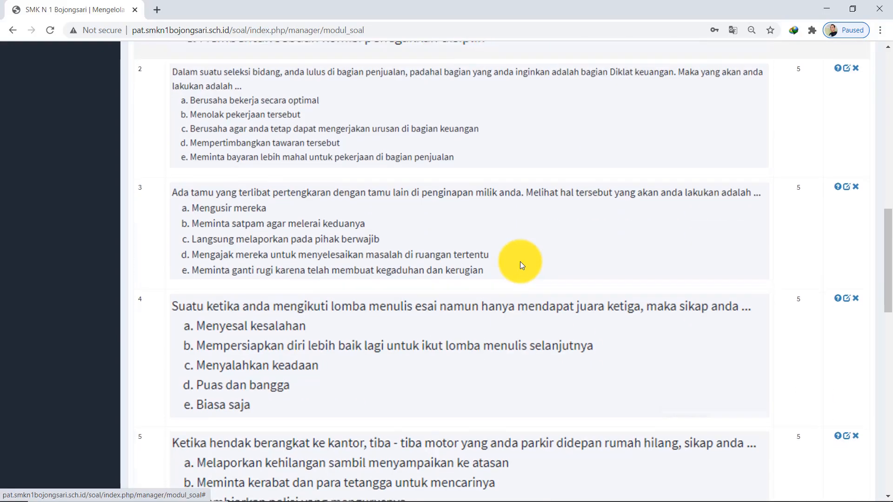
{"action": "scroll", "coordinate": [519, 261], "scroll_direction": "up", "scroll_amount": 9}
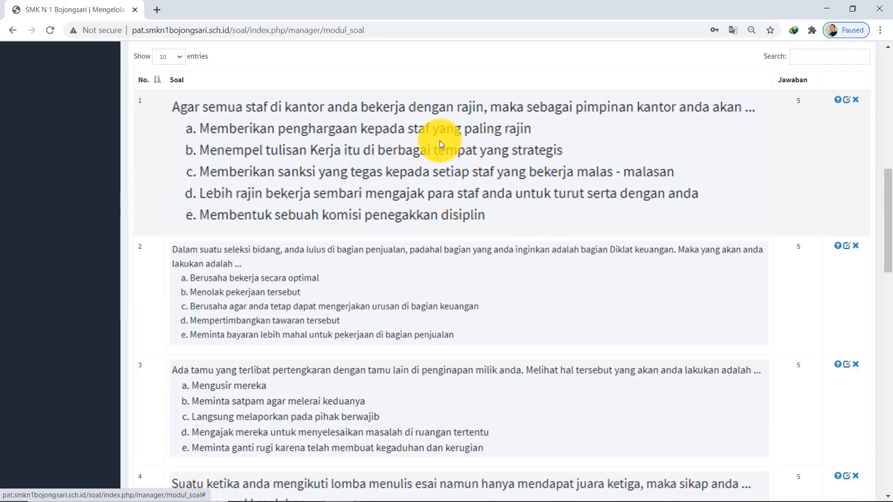
{"action": "scroll", "coordinate": [439, 141], "scroll_direction": "down", "scroll_amount": 3}
{"action": "scroll", "coordinate": [436, 144], "scroll_direction": "up", "scroll_amount": 3}
{"action": "scroll", "coordinate": [436, 144], "scroll_direction": "down", "scroll_amount": 2}
{"action": "scroll", "coordinate": [436, 145], "scroll_direction": "down", "scroll_amount": 20}
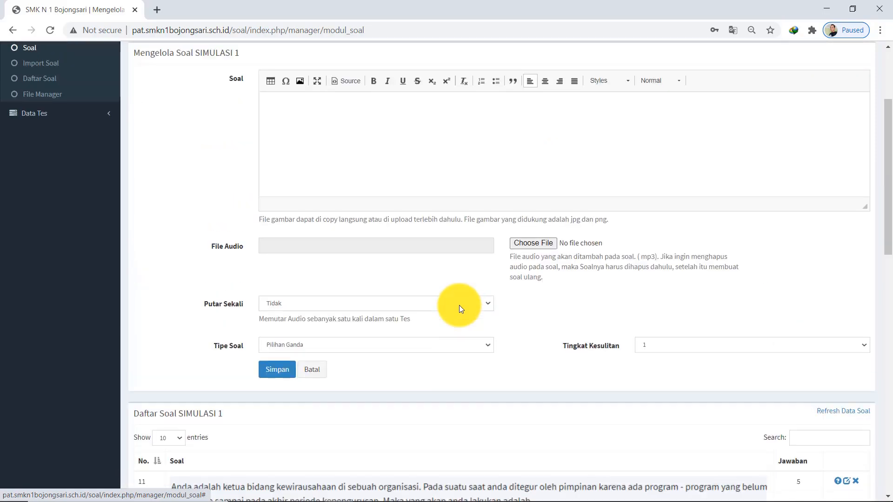
{"action": "scroll", "coordinate": [459, 305], "scroll_direction": "up", "scroll_amount": 3}
{"action": "scroll", "coordinate": [459, 305], "scroll_direction": "down", "scroll_amount": 12}
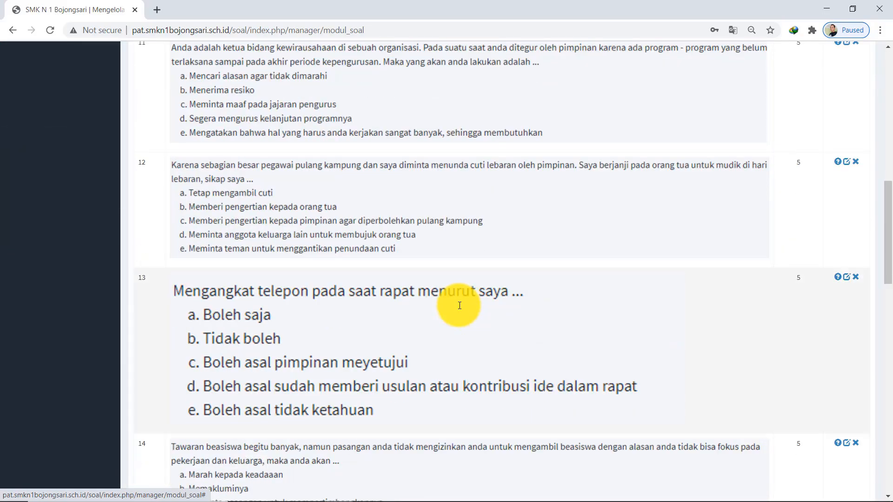
Review the remaining question images on page 2 and those on page 3 of the SIMULASI 1 question list.
{"action": "scroll", "coordinate": [596, 331], "scroll_direction": "down", "scroll_amount": 7}
{"action": "scroll", "coordinate": [763, 400], "scroll_direction": "down", "scroll_amount": 8}
{"action": "scroll", "coordinate": [757, 396], "scroll_direction": "down", "scroll_amount": 4}
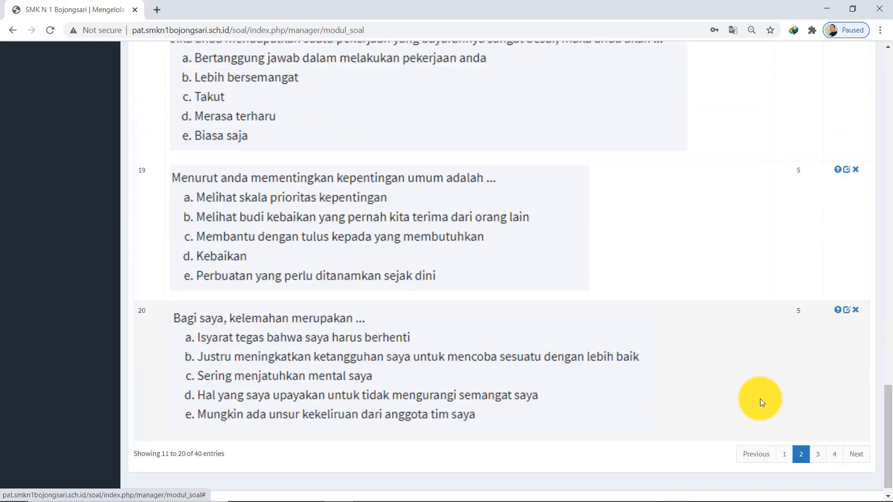
{"action": "left_click", "coordinate": [817, 438]}
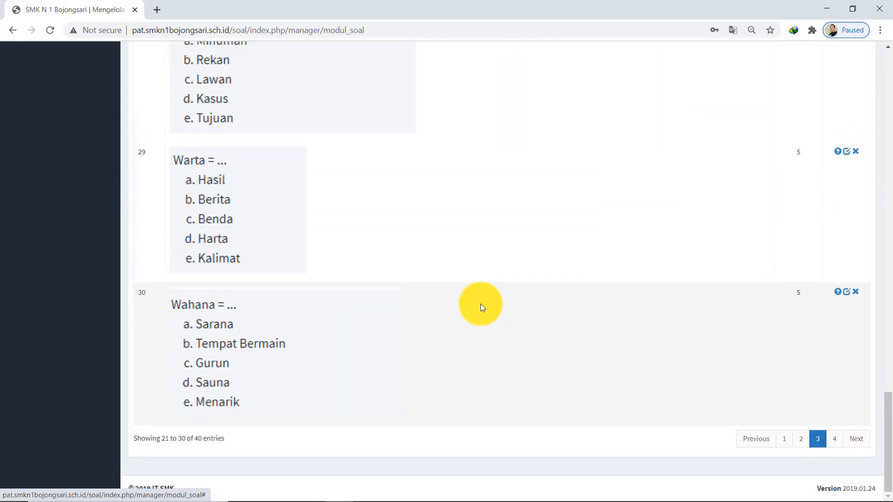
{"action": "scroll", "coordinate": [481, 305], "scroll_direction": "up", "scroll_amount": 15}
{"action": "scroll", "coordinate": [482, 306], "scroll_direction": "up", "scroll_amount": 5}
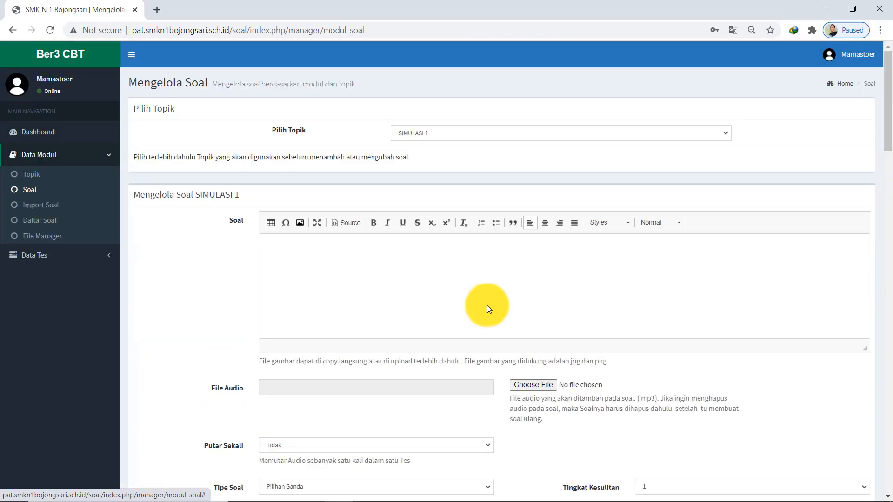
{"action": "scroll", "coordinate": [678, 344], "scroll_direction": "down", "scroll_amount": 20}
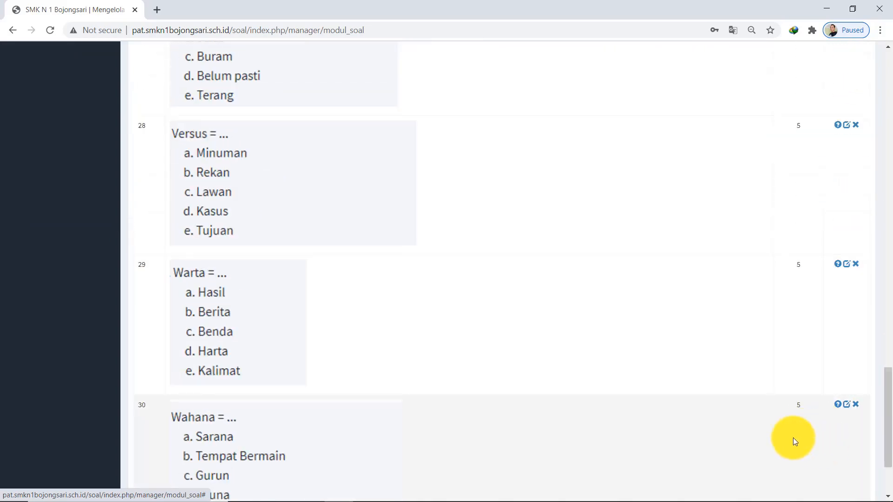
Open page 4 of the SIMULASI 1 question list and check the unnumbered images of questions 36 to 40.
{"action": "scroll", "coordinate": [793, 440], "scroll_direction": "down", "scroll_amount": 3}
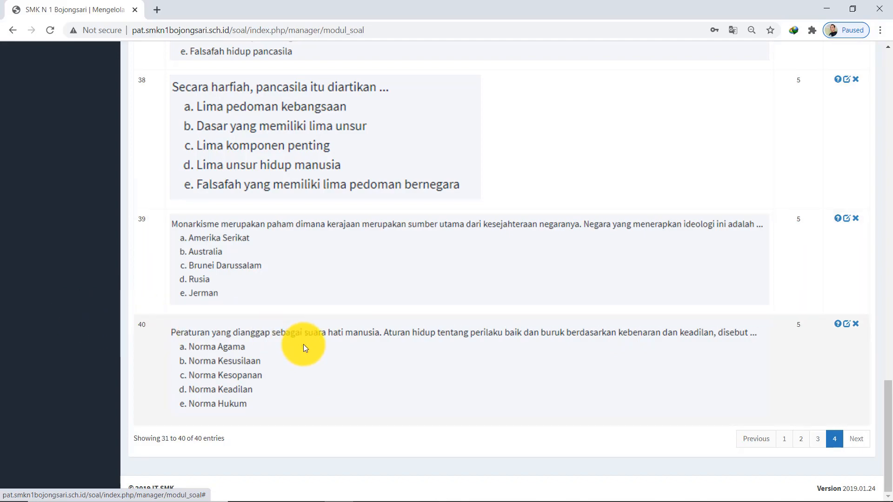
{"action": "scroll", "coordinate": [304, 344], "scroll_direction": "up", "scroll_amount": 20}
{"action": "scroll", "coordinate": [303, 348], "scroll_direction": "up", "scroll_amount": 4}
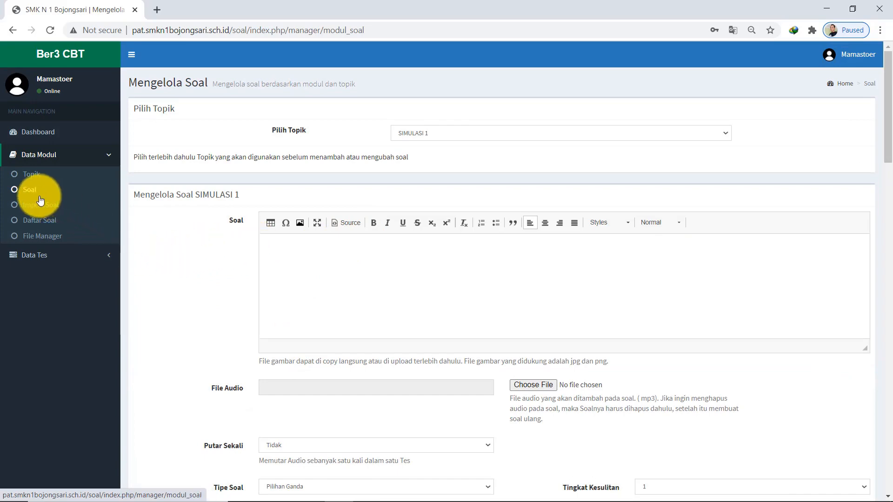
{"action": "scroll", "coordinate": [453, 288], "scroll_direction": "down", "scroll_amount": 20}
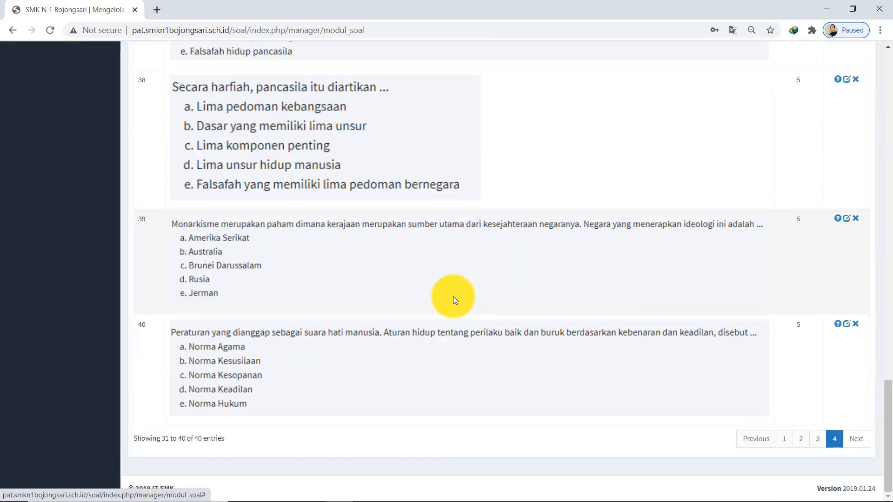
{"action": "scroll", "coordinate": [454, 297], "scroll_direction": "up", "scroll_amount": 6}
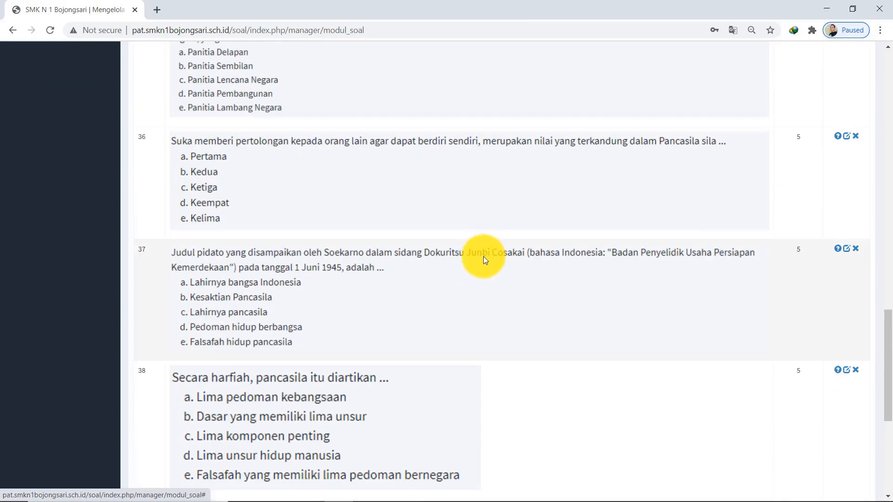
{"action": "scroll", "coordinate": [483, 259], "scroll_direction": "down", "scroll_amount": 5}
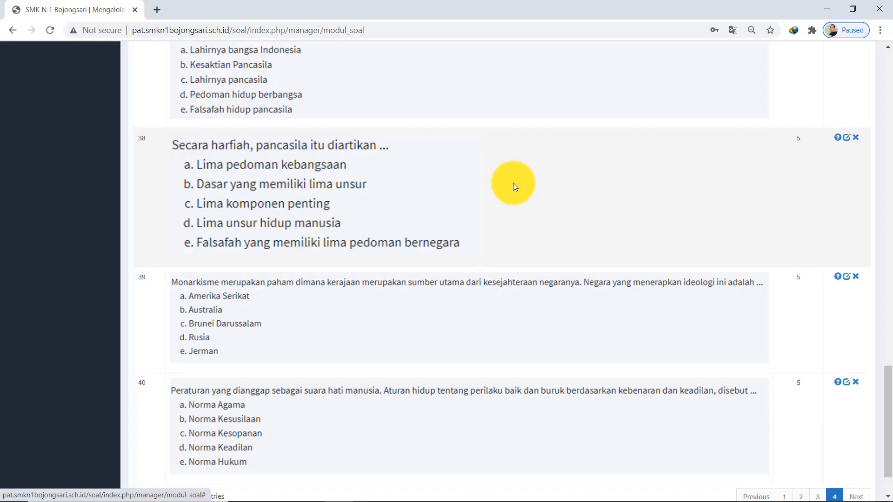
{"action": "scroll", "coordinate": [513, 183], "scroll_direction": "up", "scroll_amount": 5}
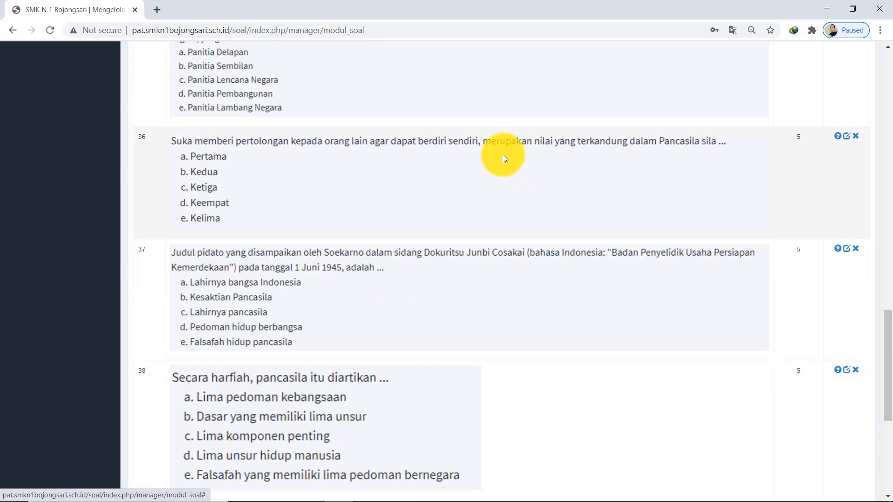